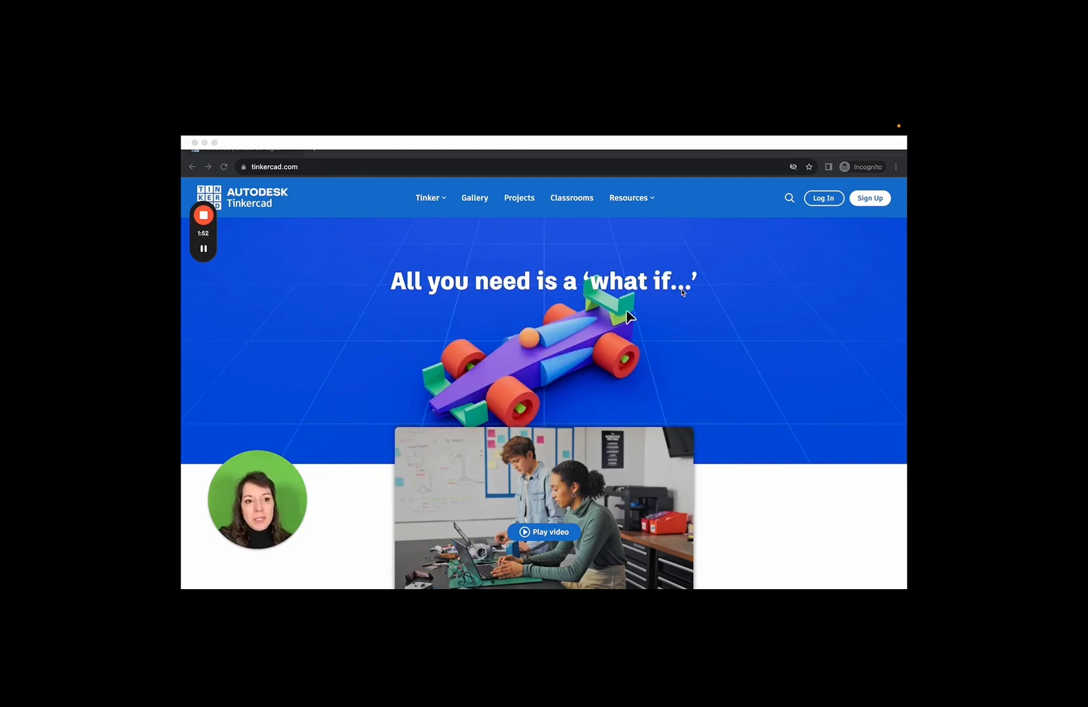
click(877, 212)
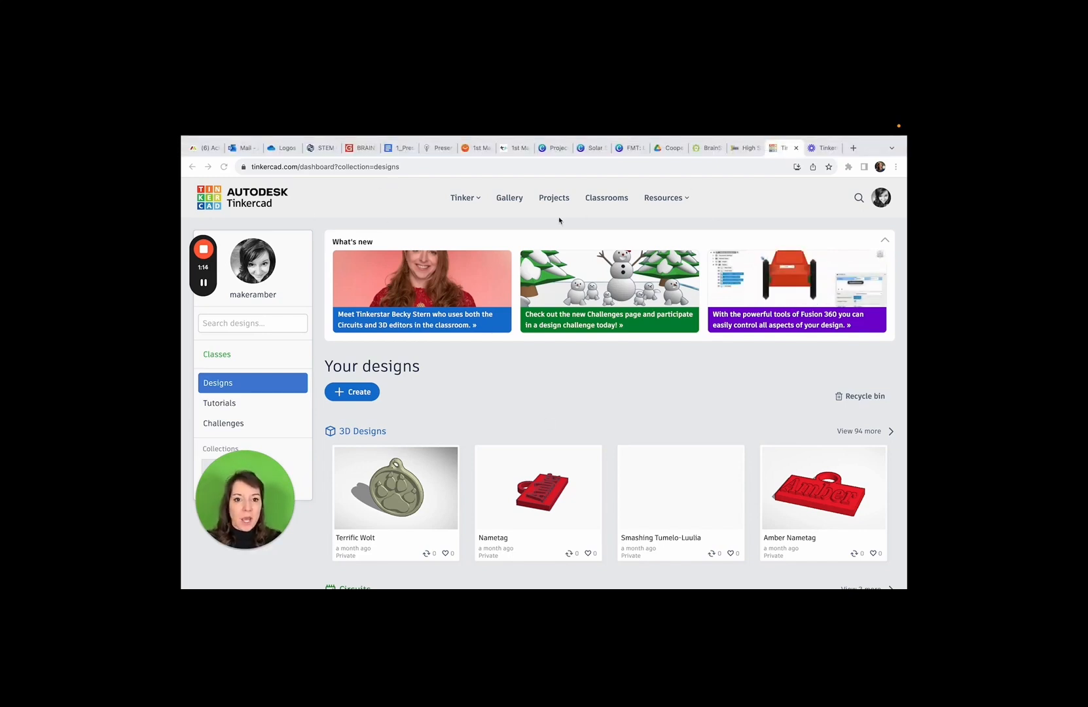
Open the Learning Center and look over the Learn 3D Design starter projects.
click(672, 204)
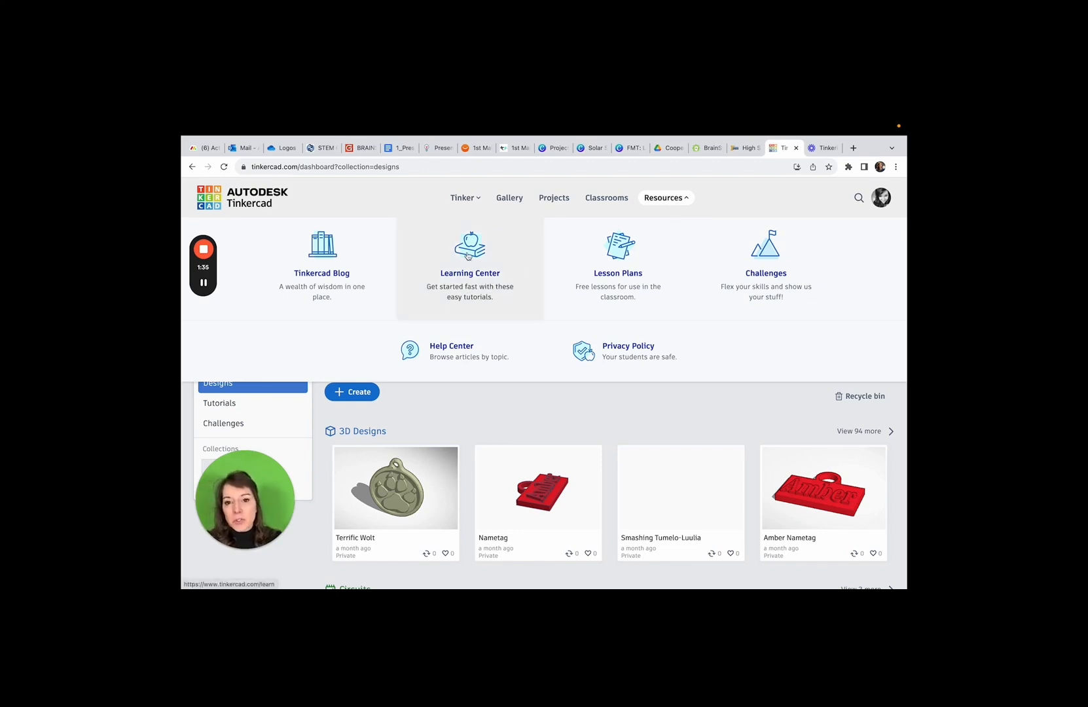
click(467, 255)
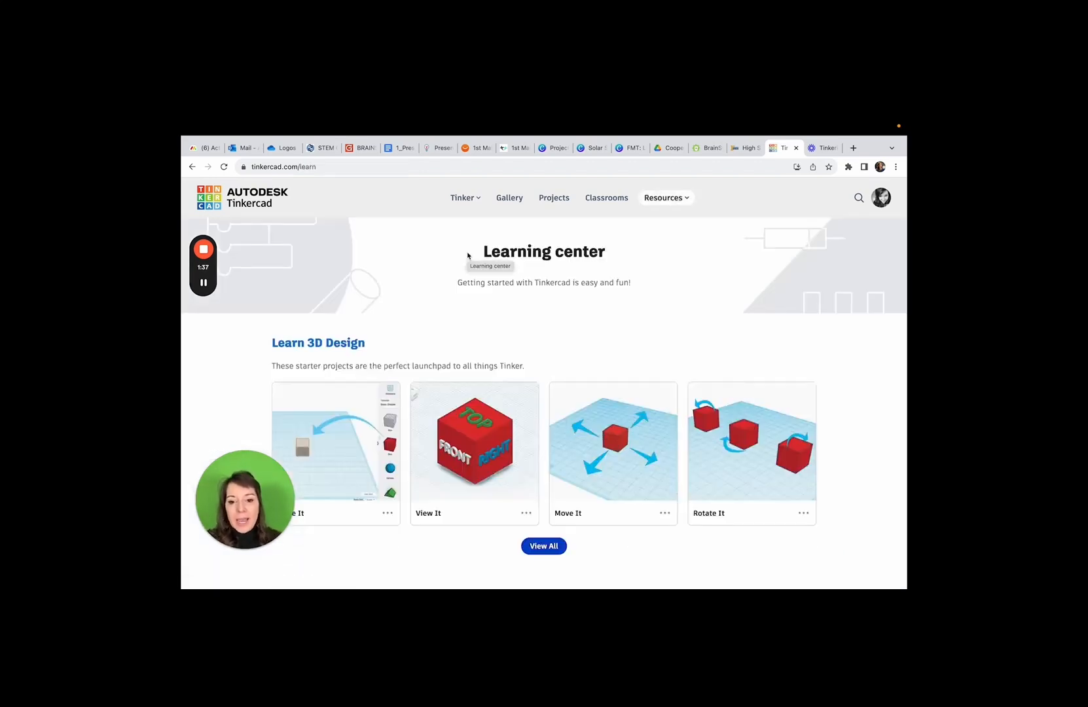
scroll(622, 439, down, 3)
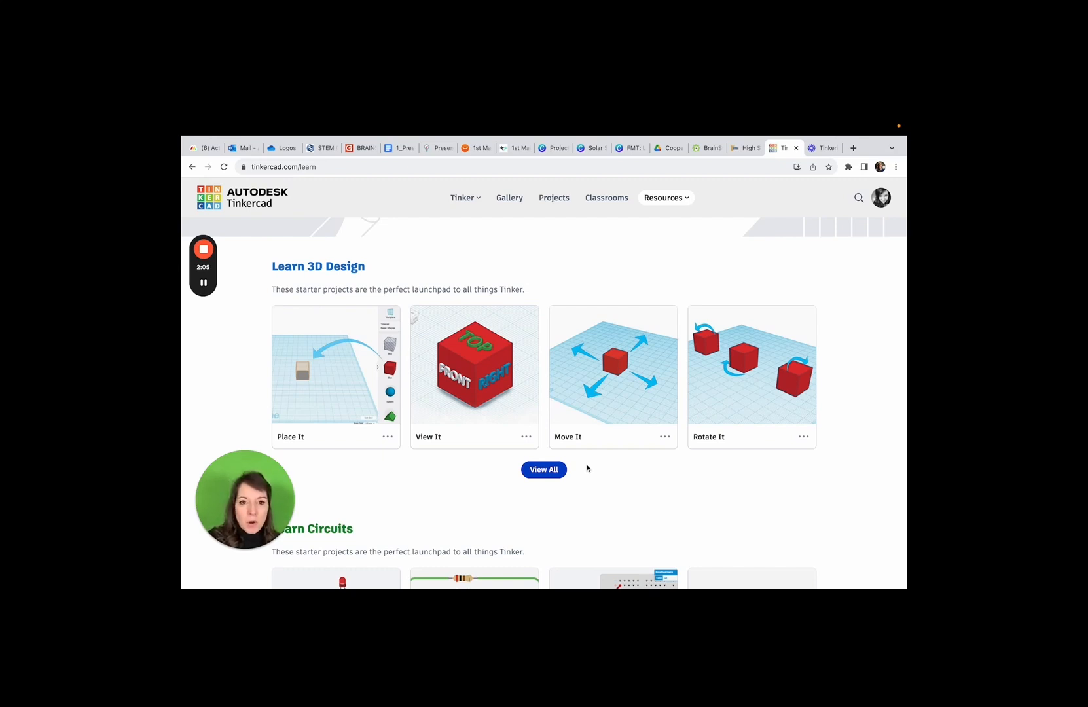
Open the free lesson plans and look through the list for grades, durations, subjects and skills.
click(678, 202)
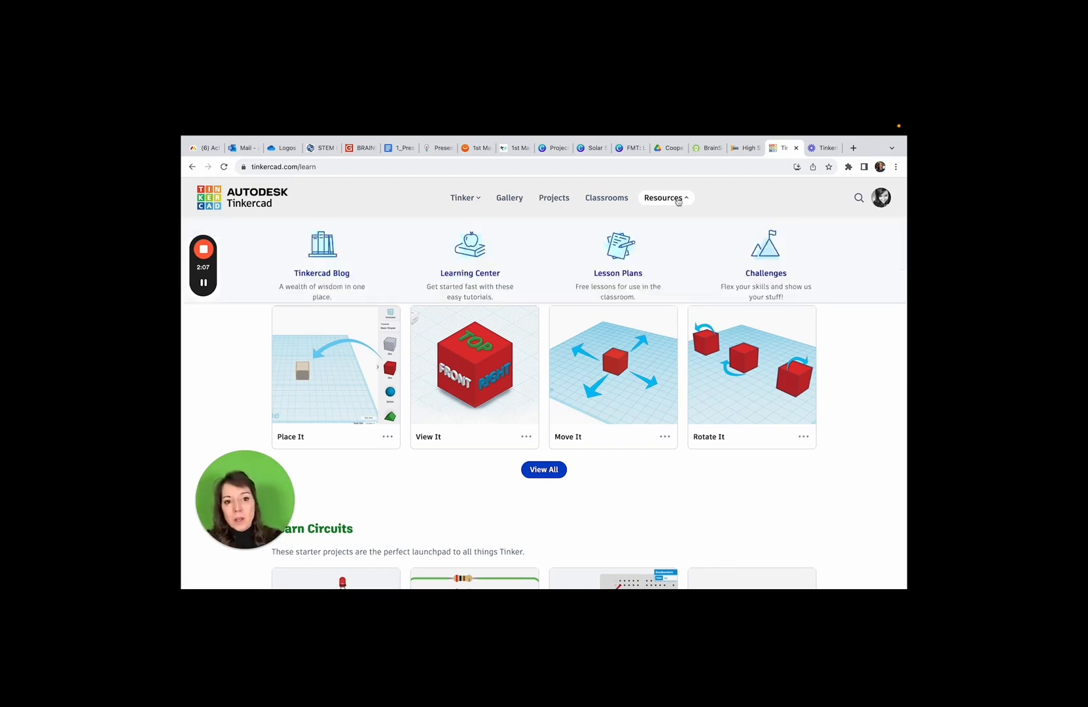
click(609, 270)
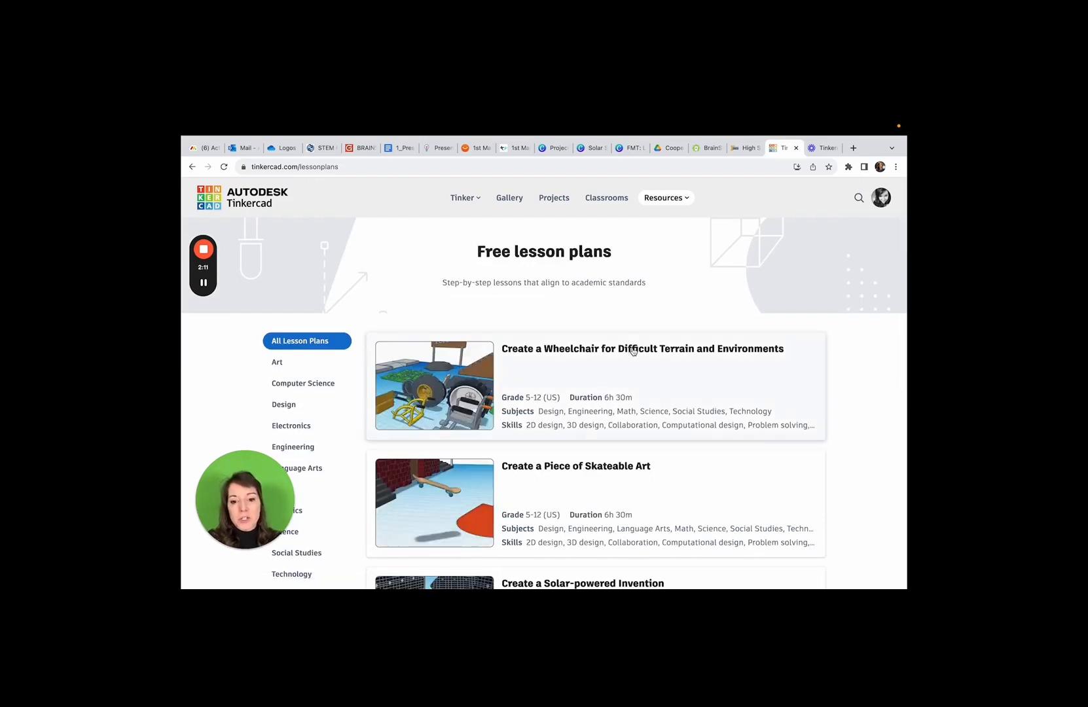
scroll(625, 350, down, 5)
scroll(633, 352, down, 10)
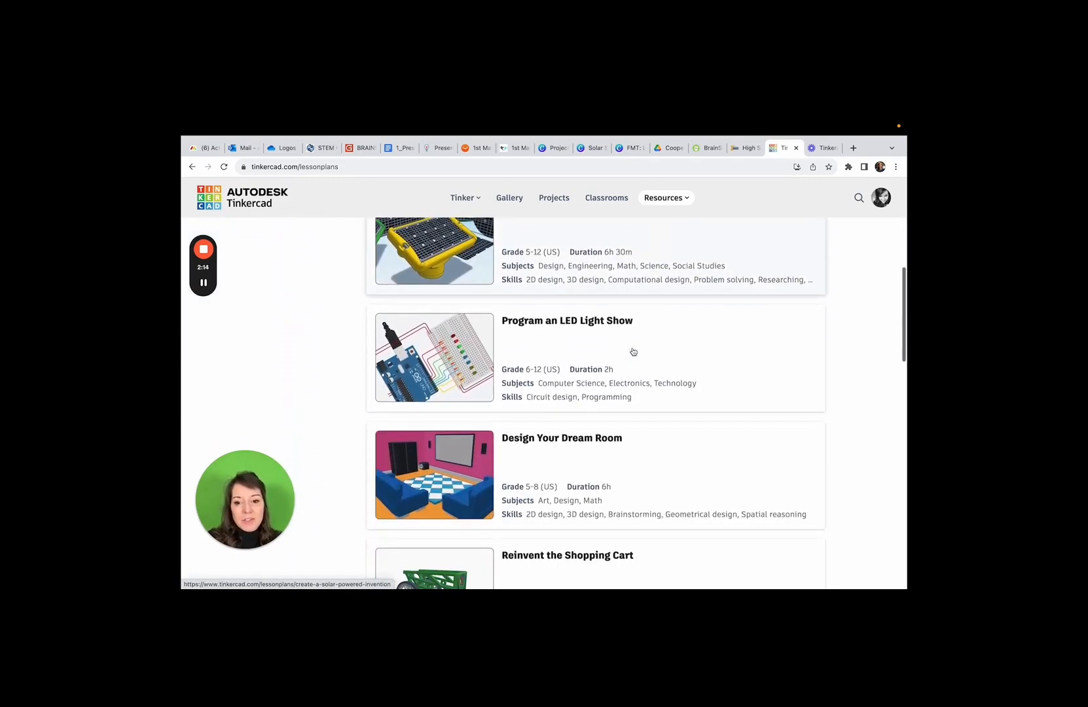
scroll(633, 344, down, 6)
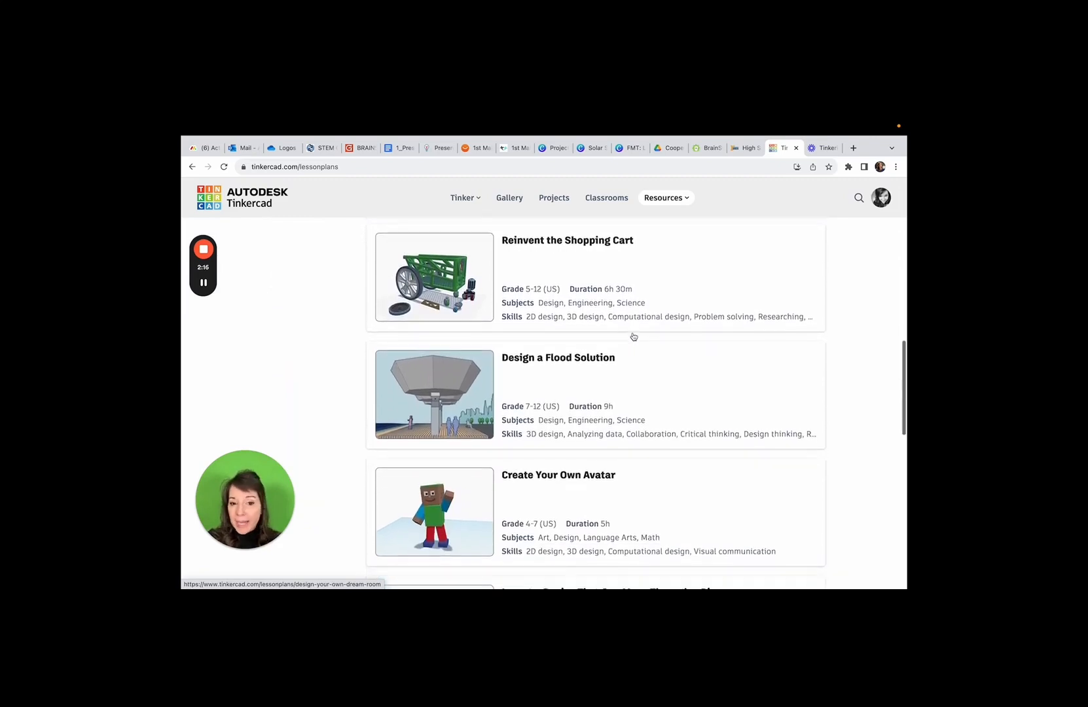
scroll(633, 336, down, 8)
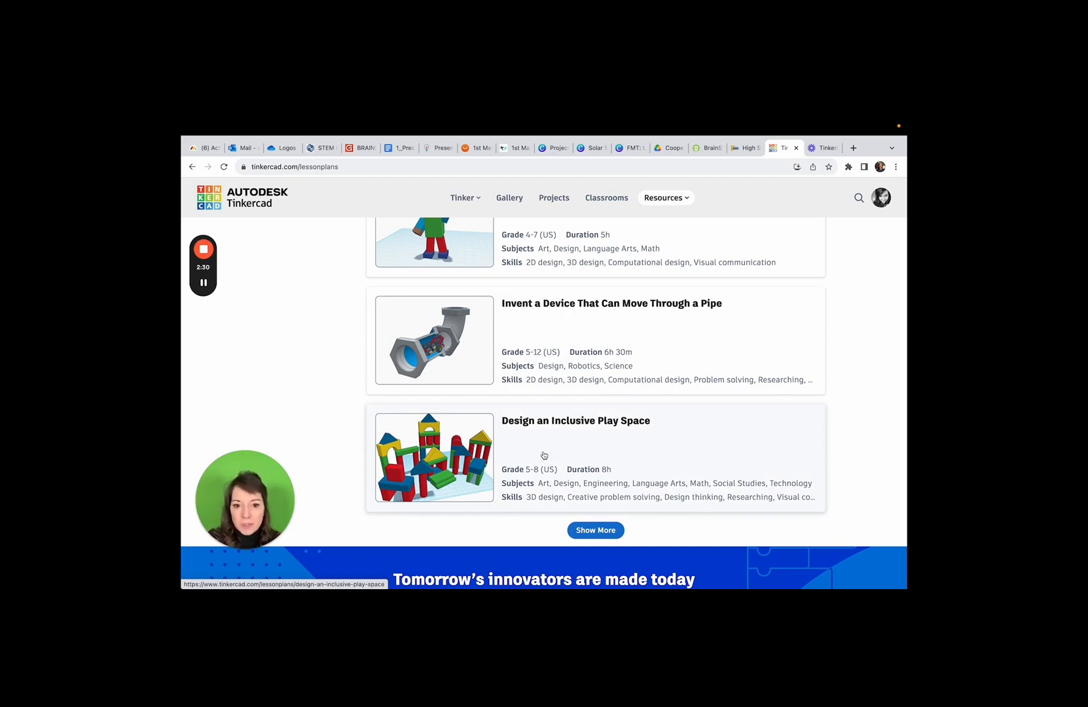
scroll(544, 455, up, 12)
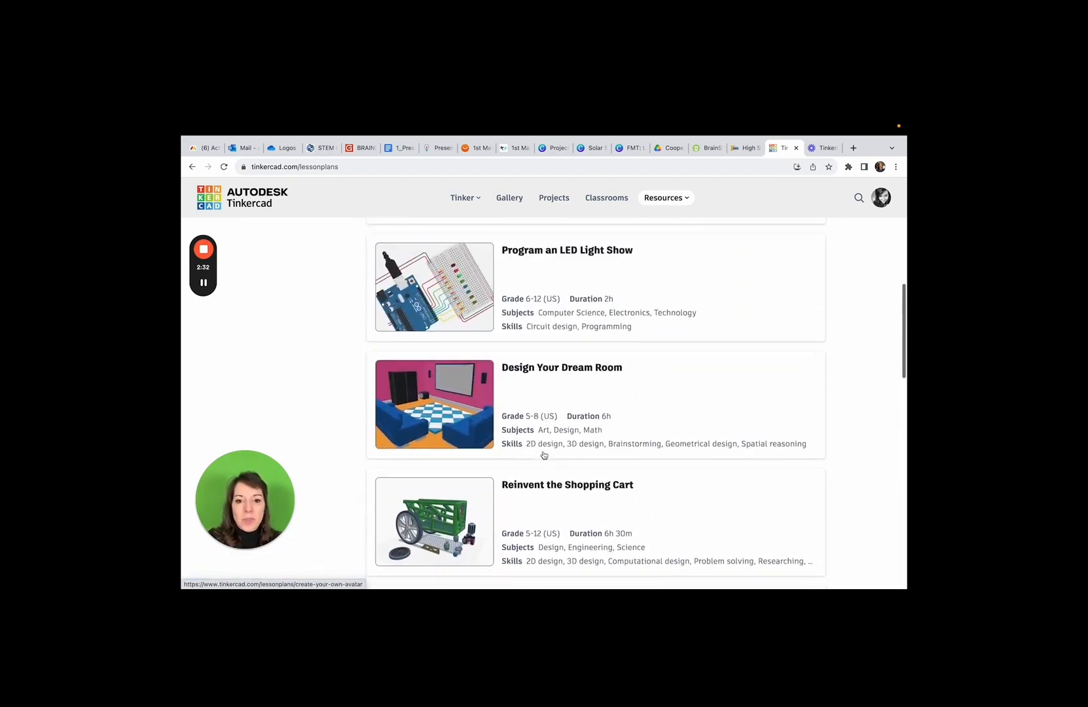
scroll(544, 455, up, 5)
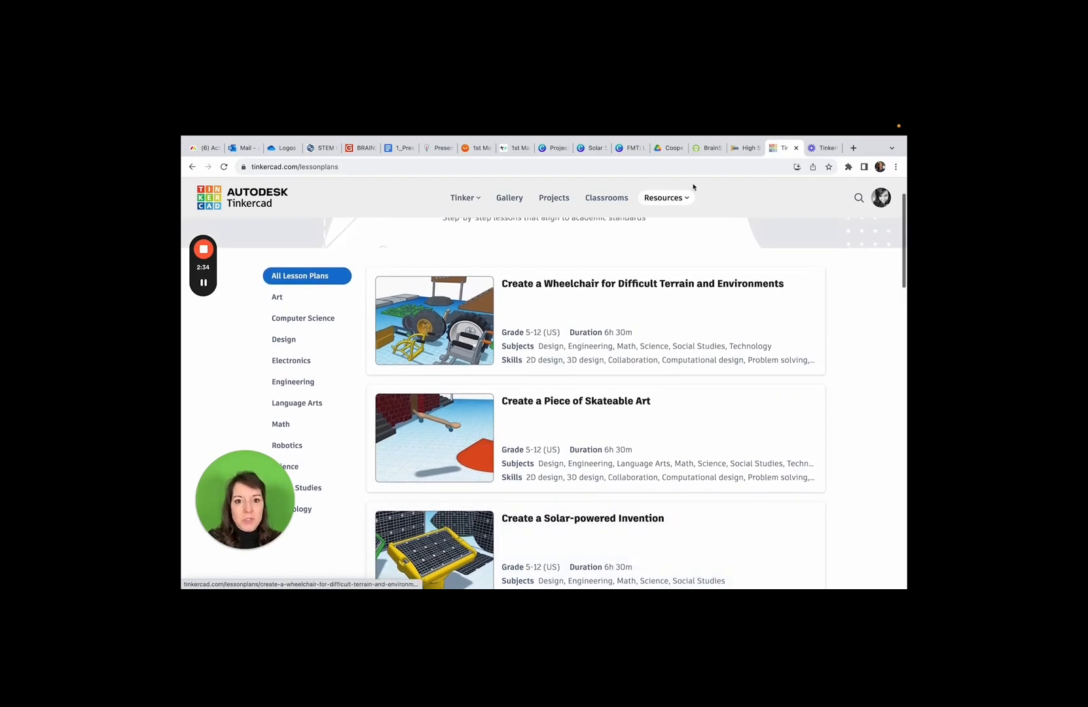
View the Classrooms page, followed by the Hands-on projects page.
click(658, 199)
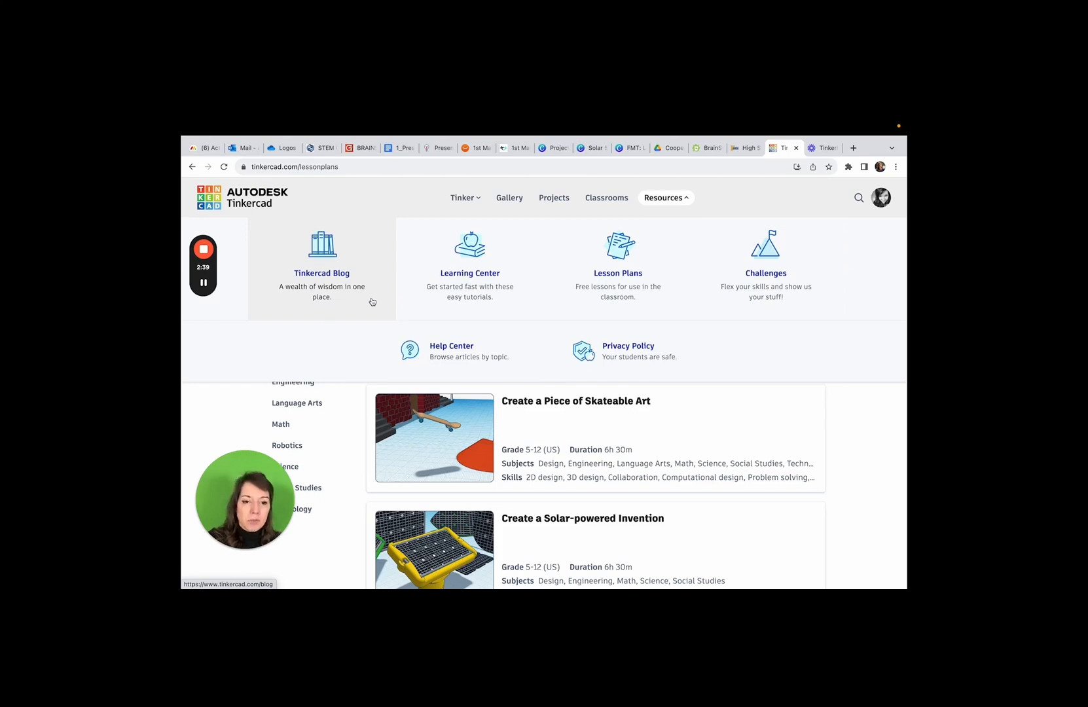
click(607, 197)
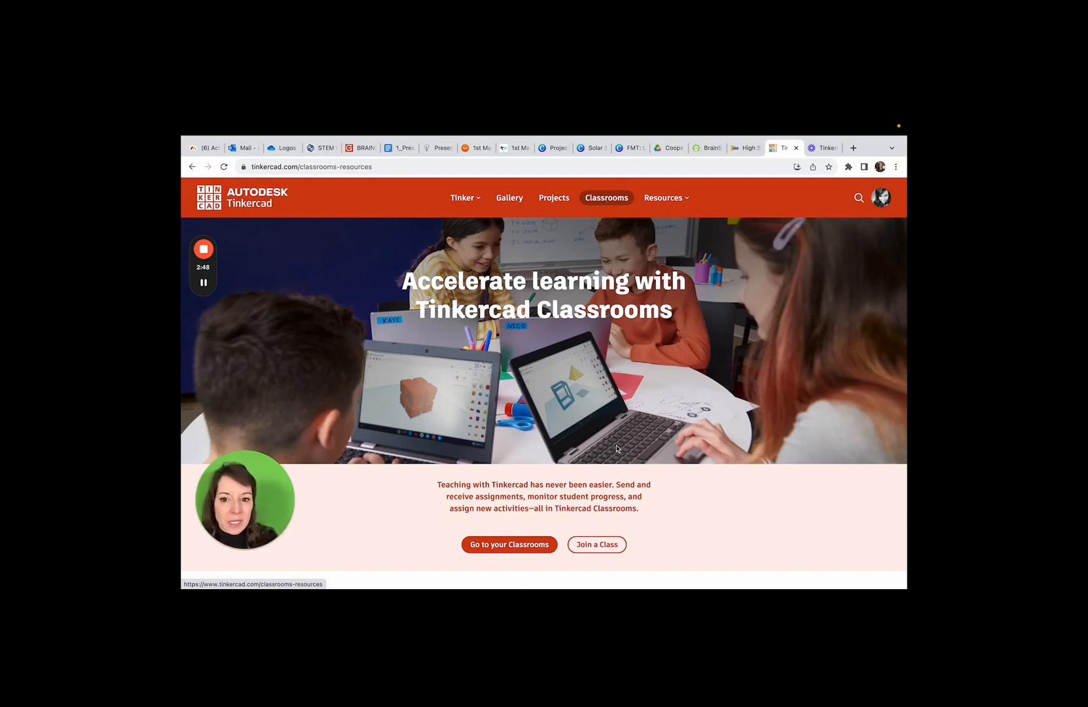
click(554, 199)
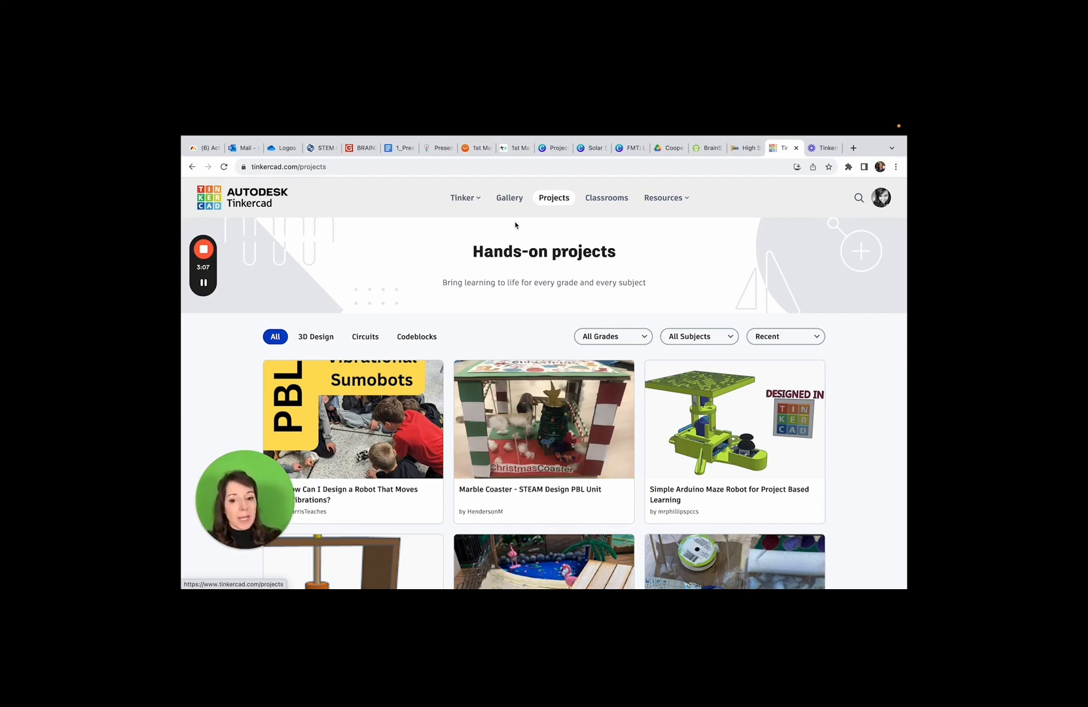
Open the community gallery and look through the staff-picked 3D designs.
click(509, 197)
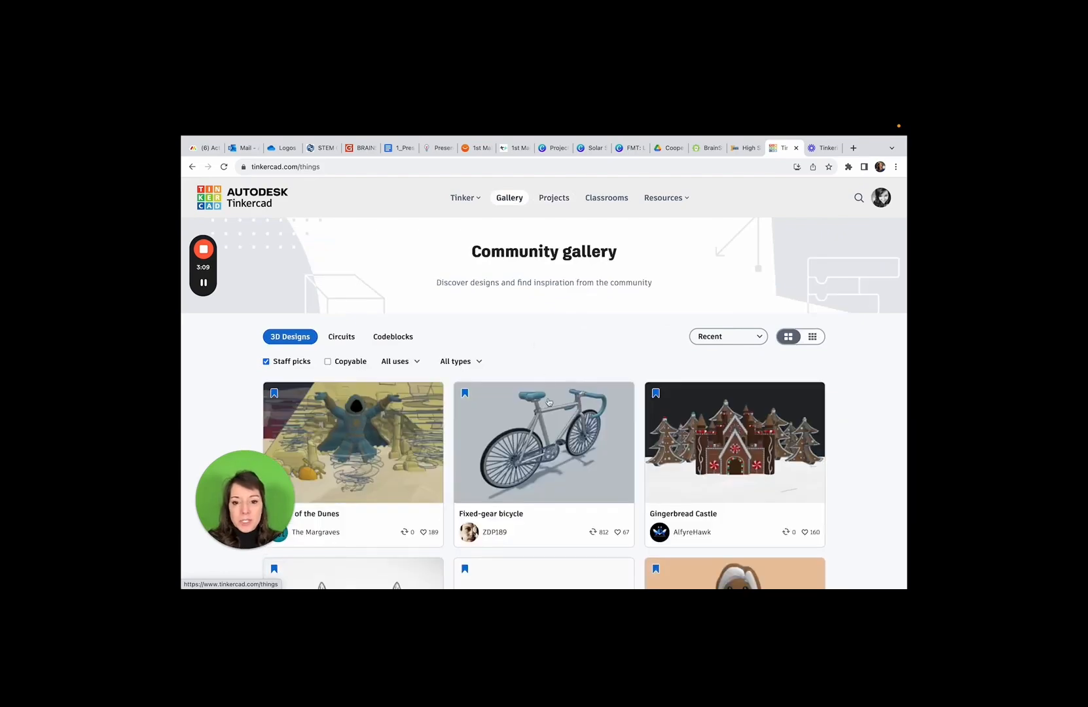
scroll(603, 472, down, 5)
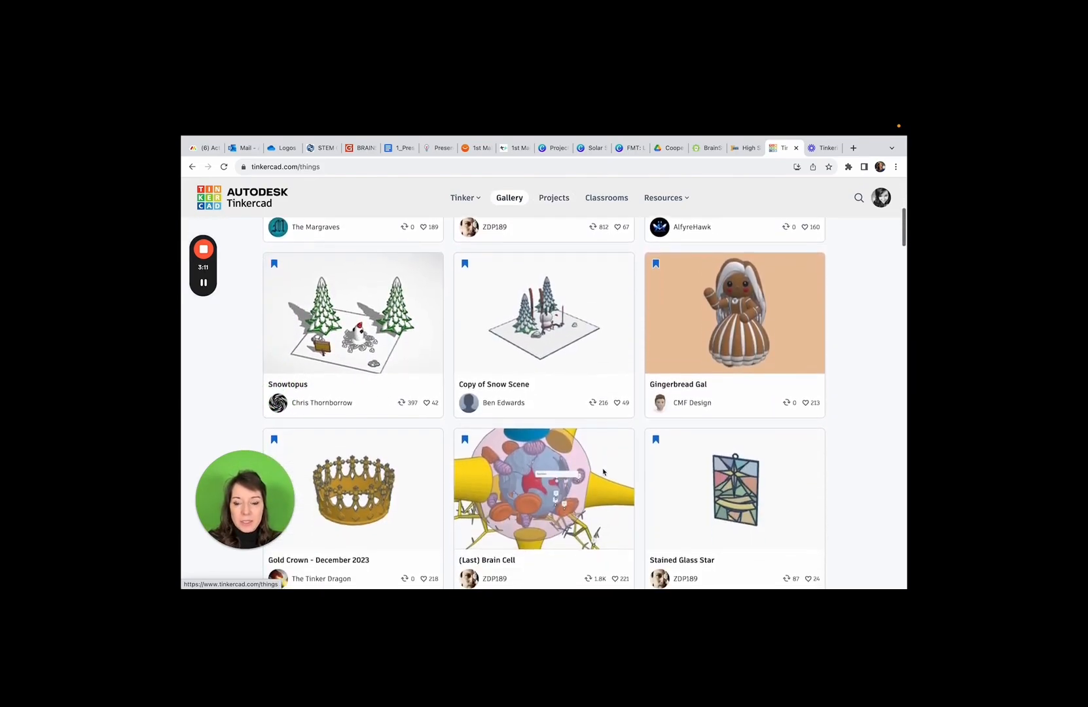
scroll(603, 471, down, 4)
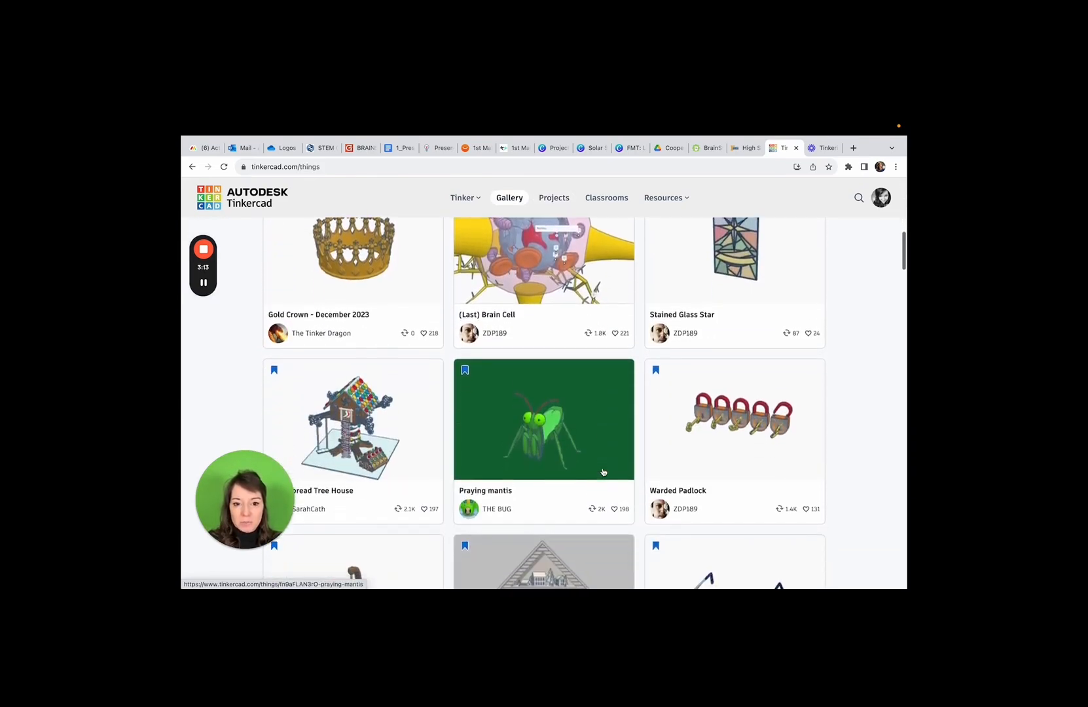
scroll(602, 471, up, 10)
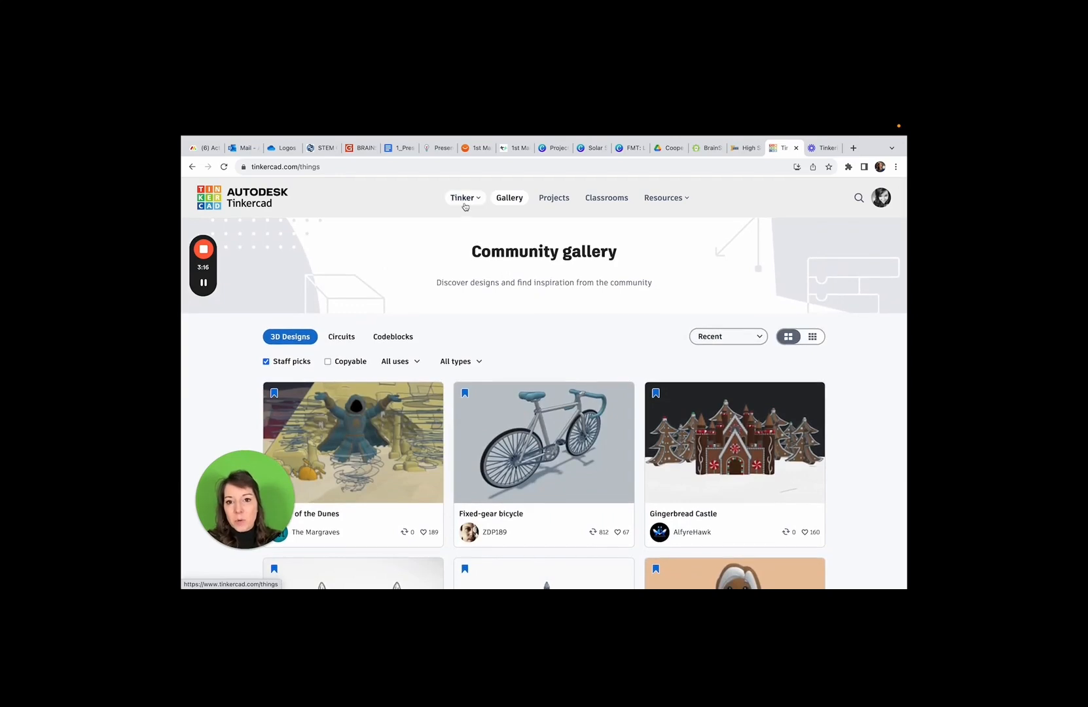
Open the Codeblocks overview page and review its sections from Drag and drop through Endless possibilities.
click(463, 199)
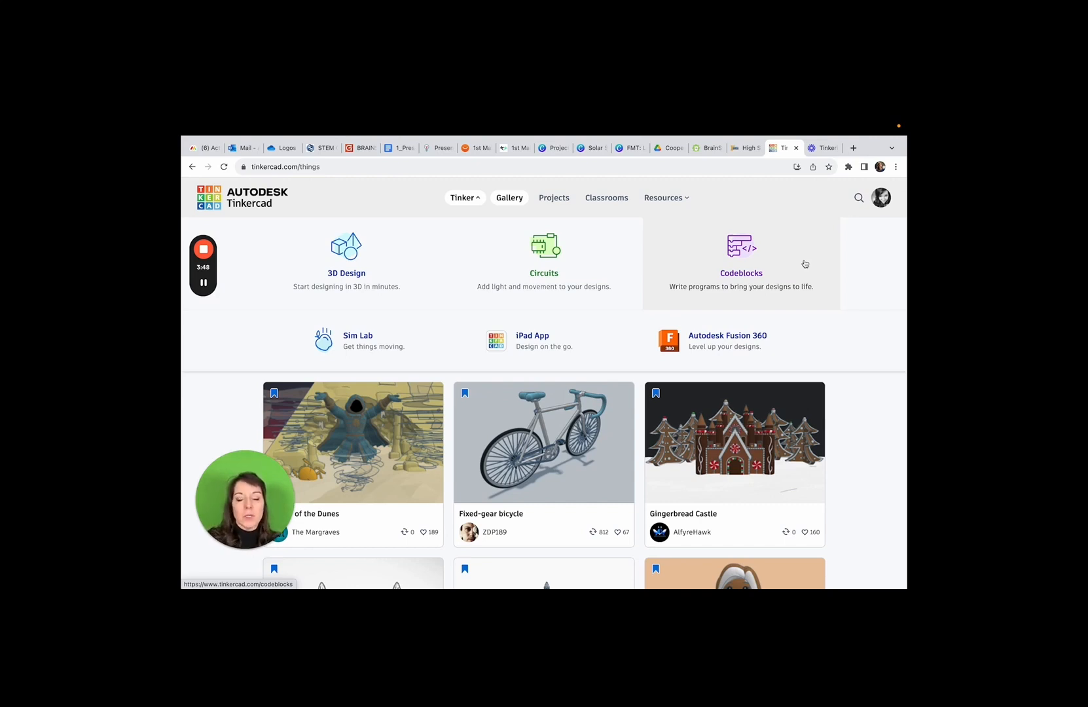
click(750, 251)
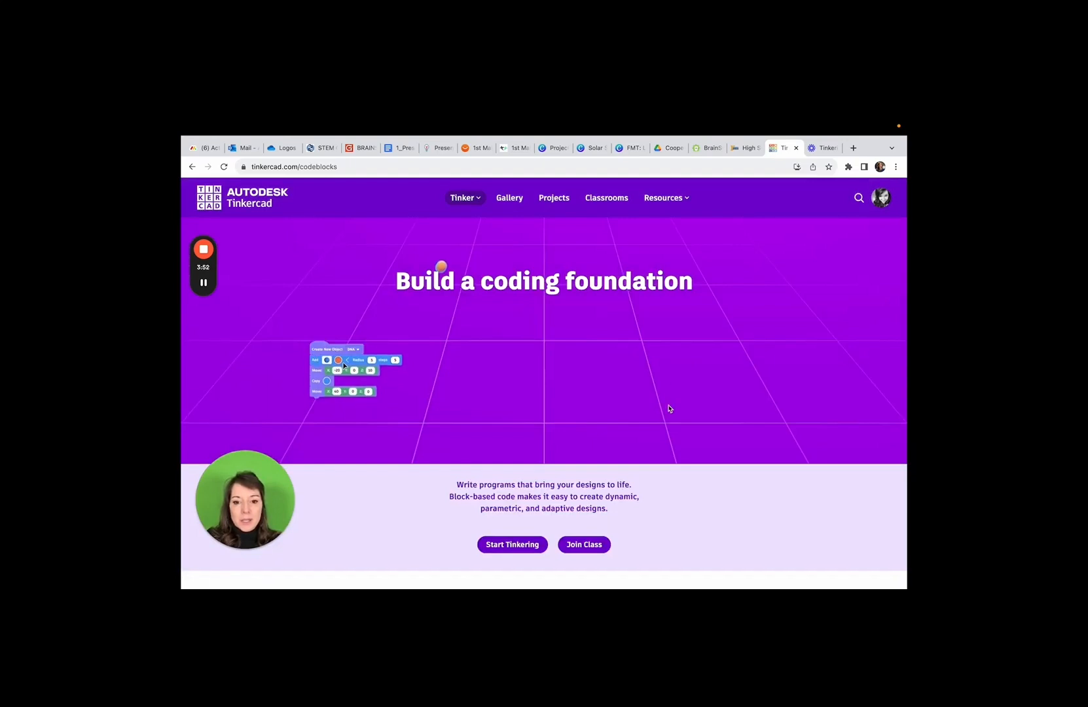
scroll(669, 409, down, 1)
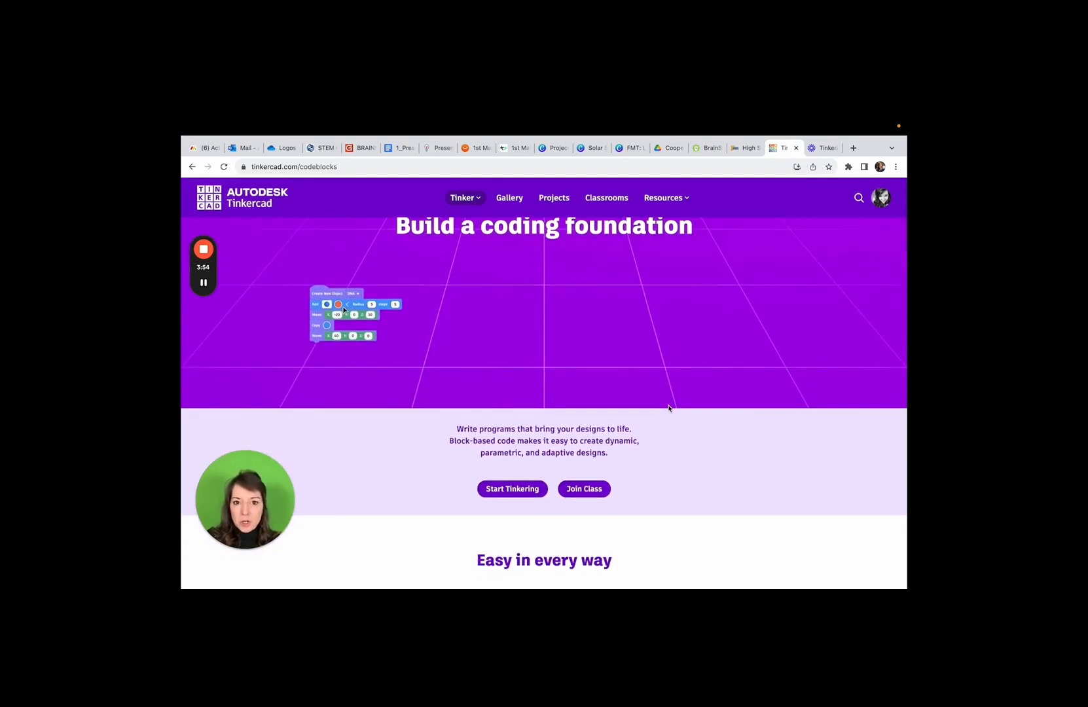
scroll(669, 408, down, 6)
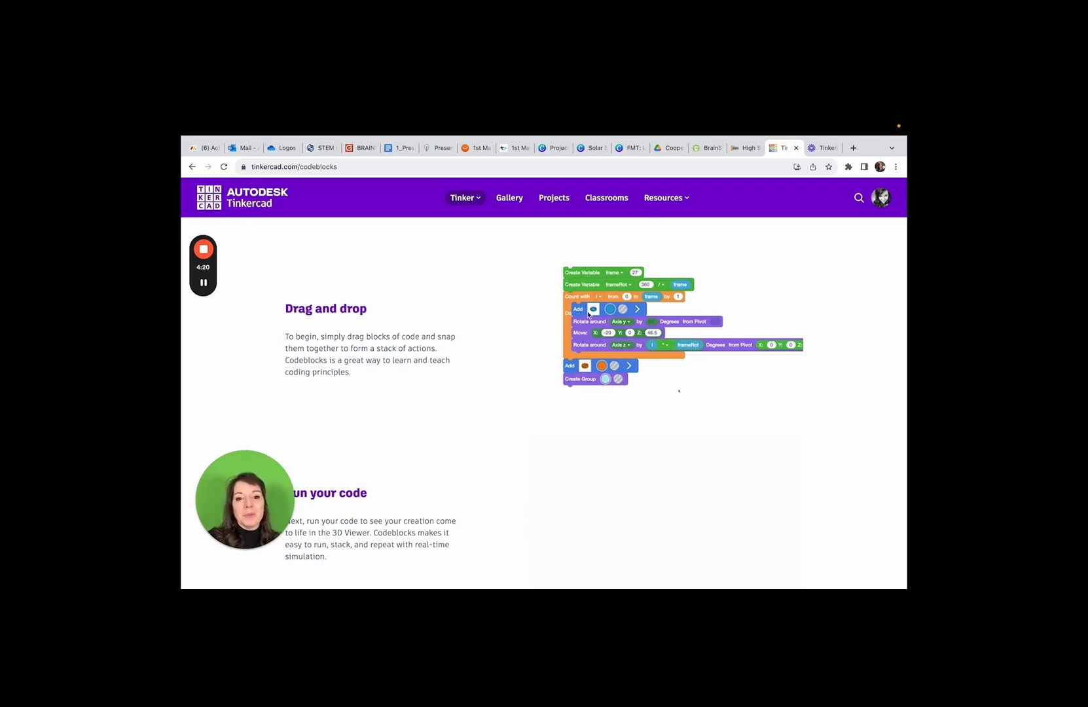
scroll(734, 479, down, 1)
scroll(735, 479, down, 1)
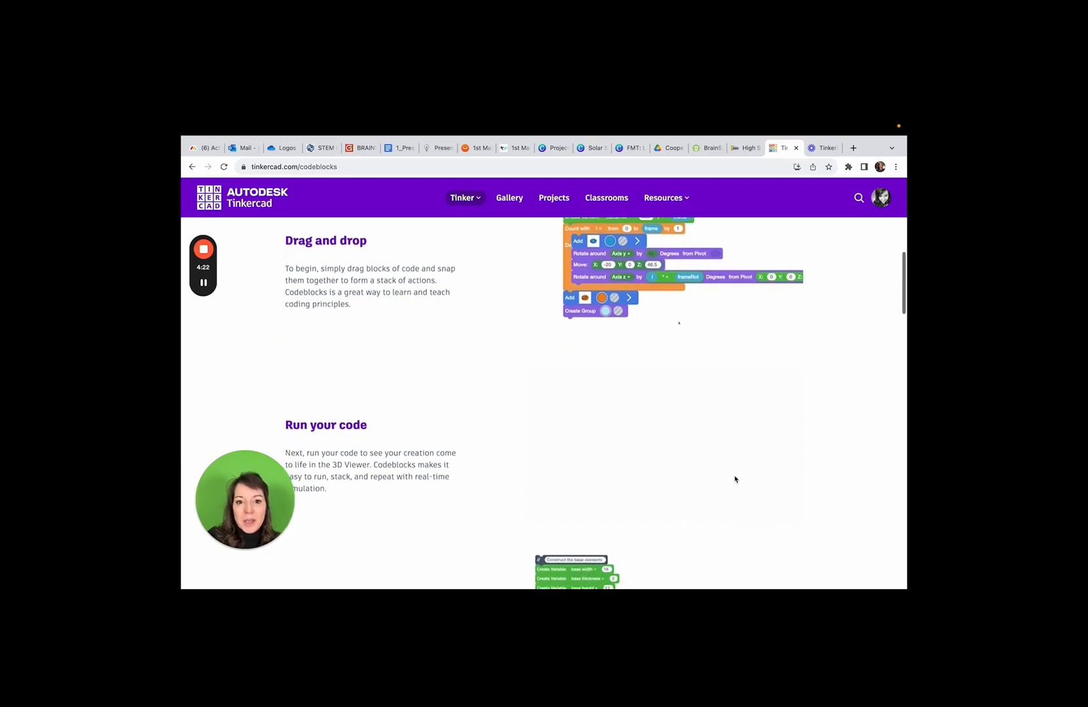
scroll(714, 392, up, 3)
scroll(668, 401, down, 10)
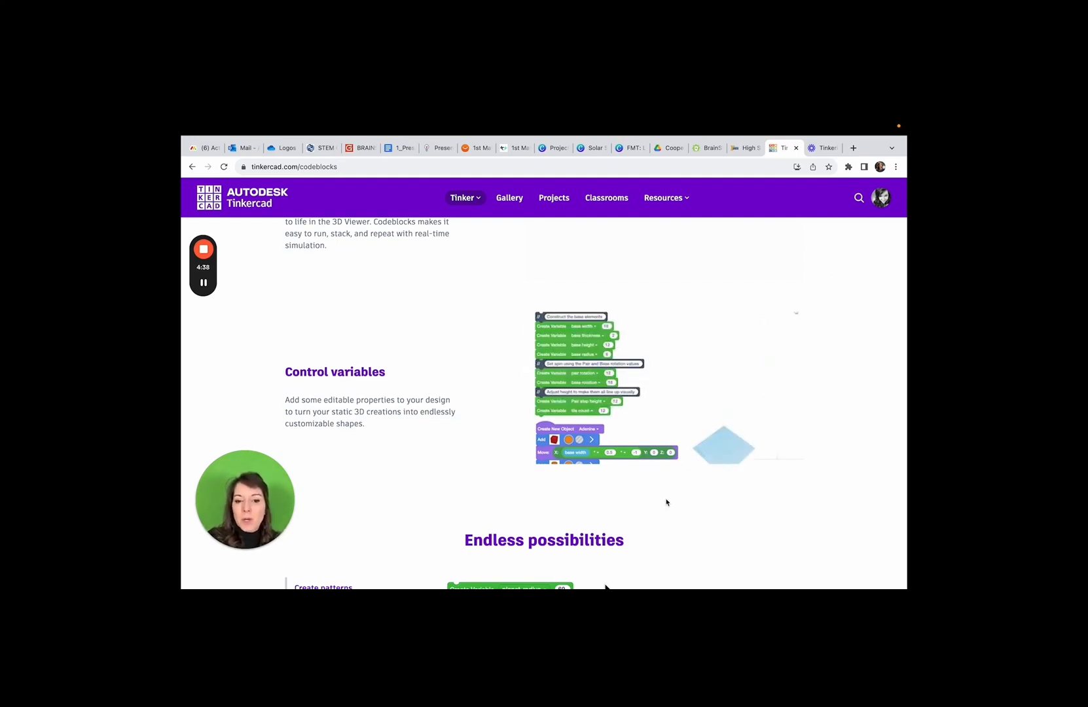
scroll(668, 503, down, 2)
scroll(667, 502, down, 5)
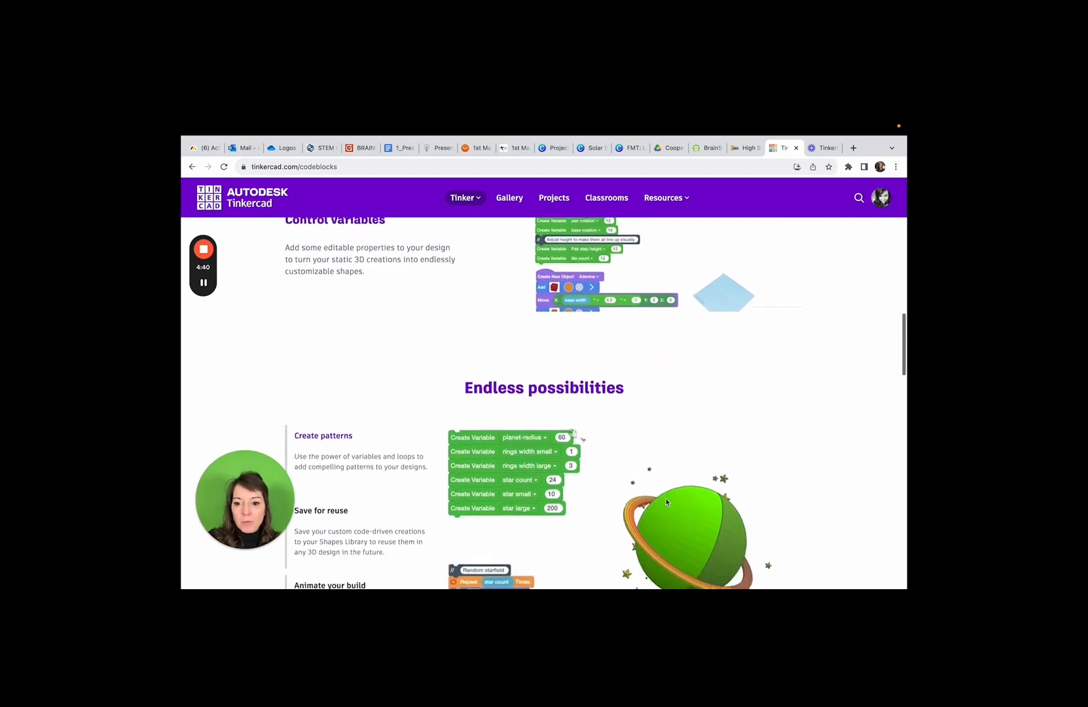
scroll(666, 502, down, 2)
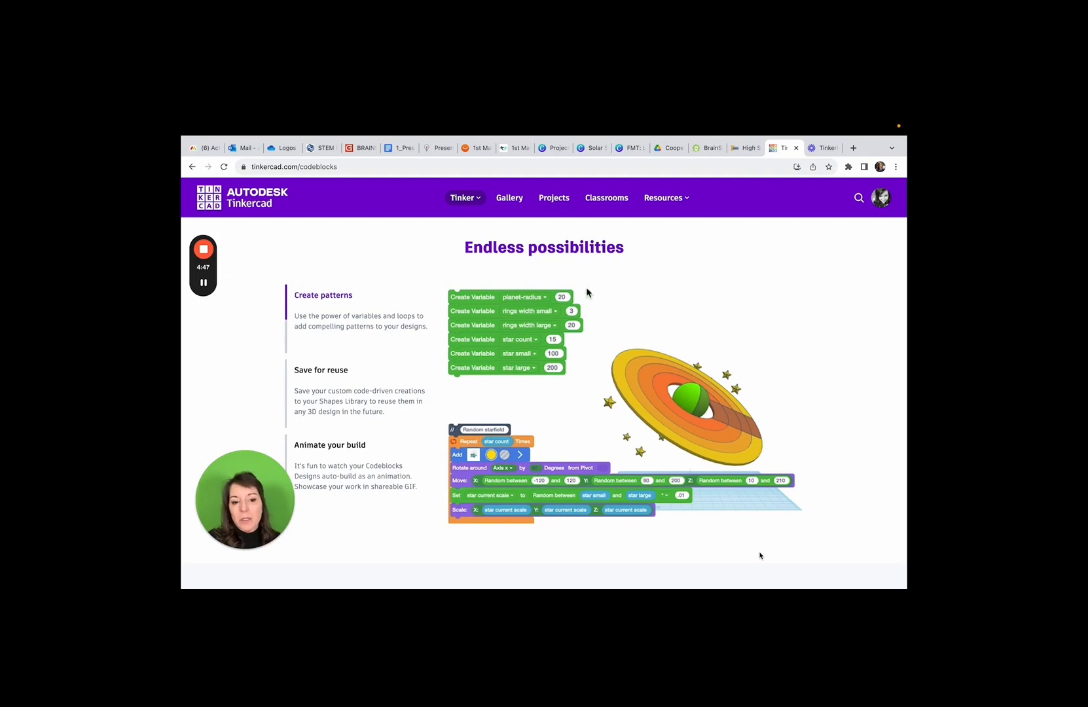
scroll(759, 555, up, 10)
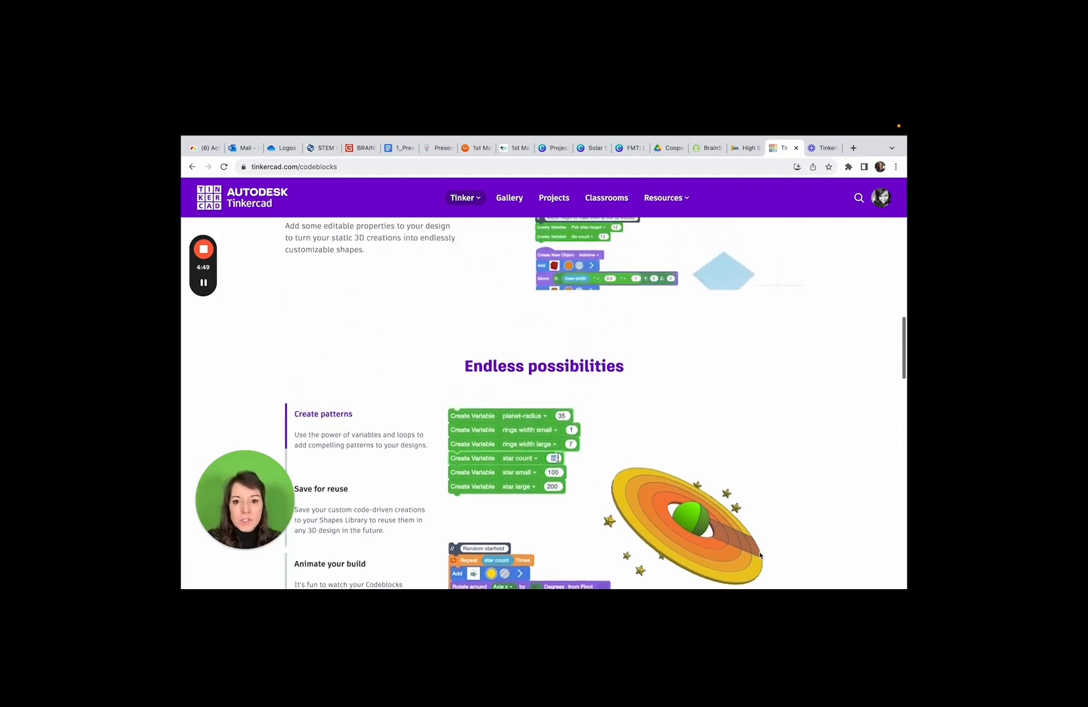
scroll(760, 555, up, 6)
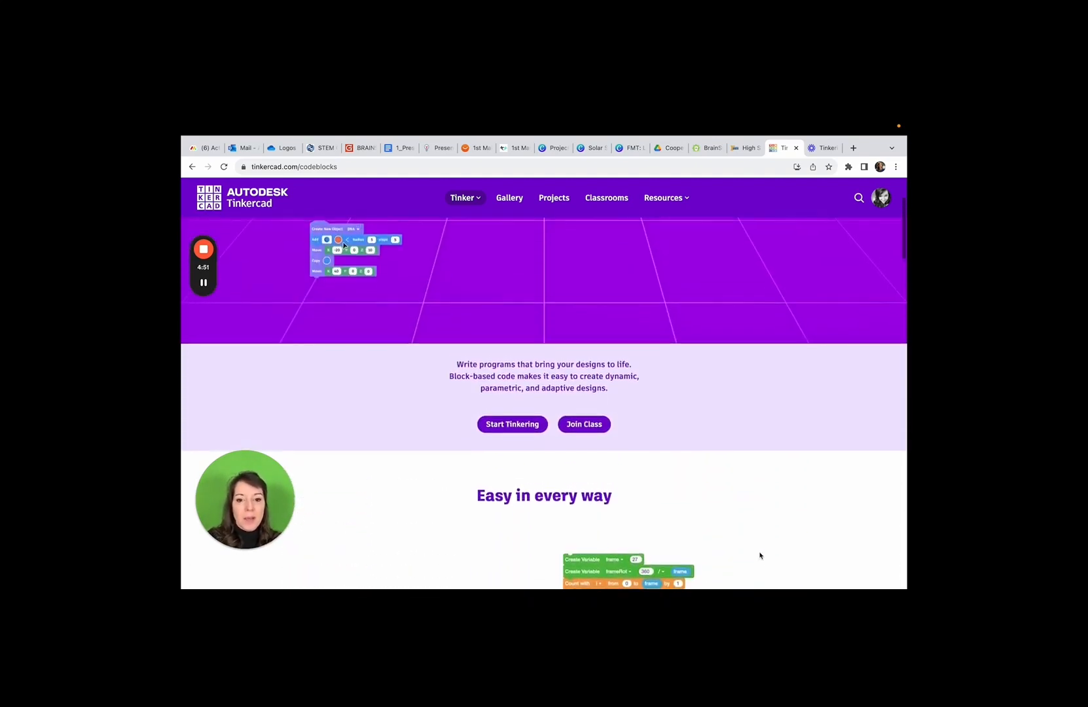
Open the Circuits overview page and review its sections from Design electronics to the Starter library, Micro:bit and Arduino descriptions.
click(469, 200)
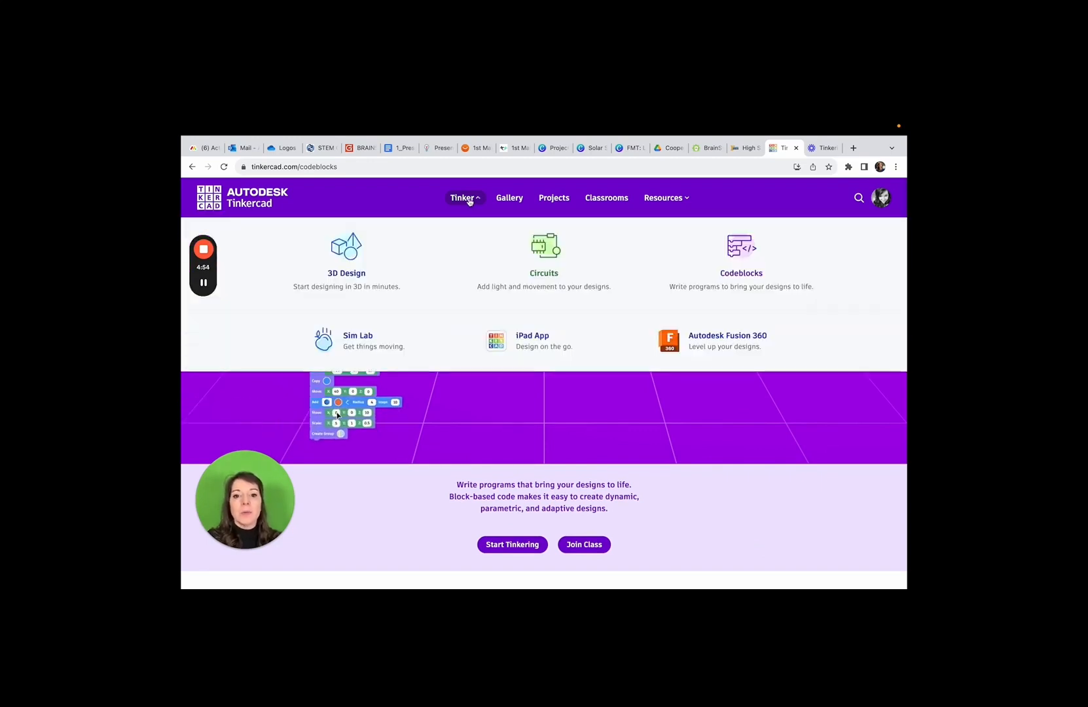
click(550, 267)
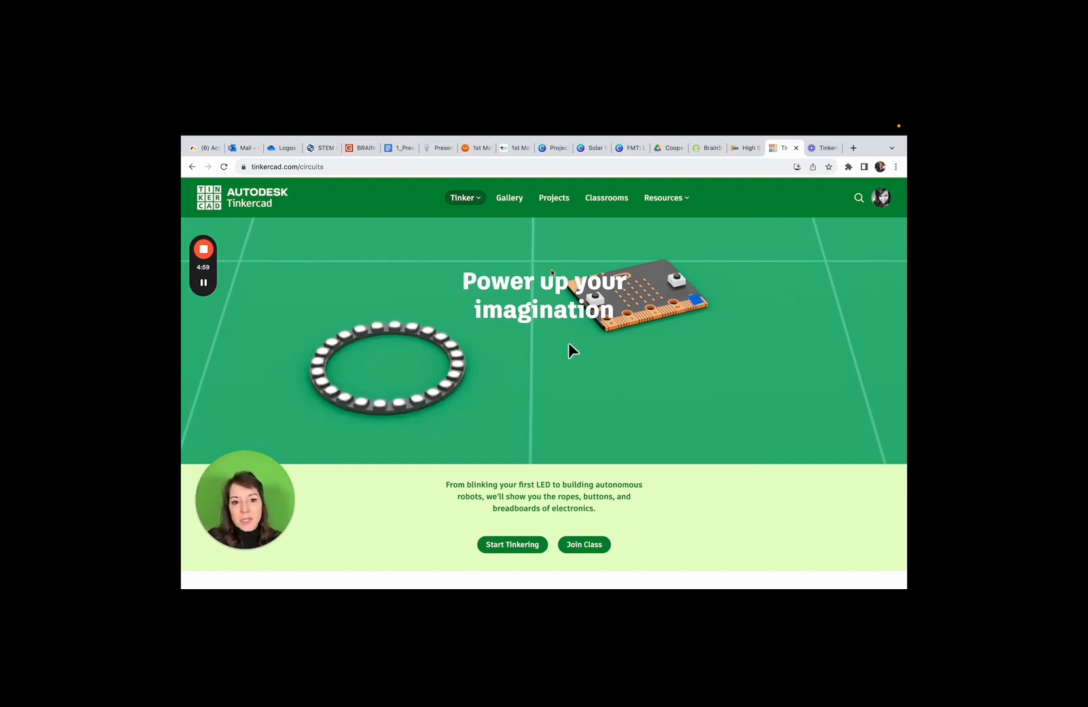
scroll(441, 321, down, 3)
scroll(630, 401, down, 5)
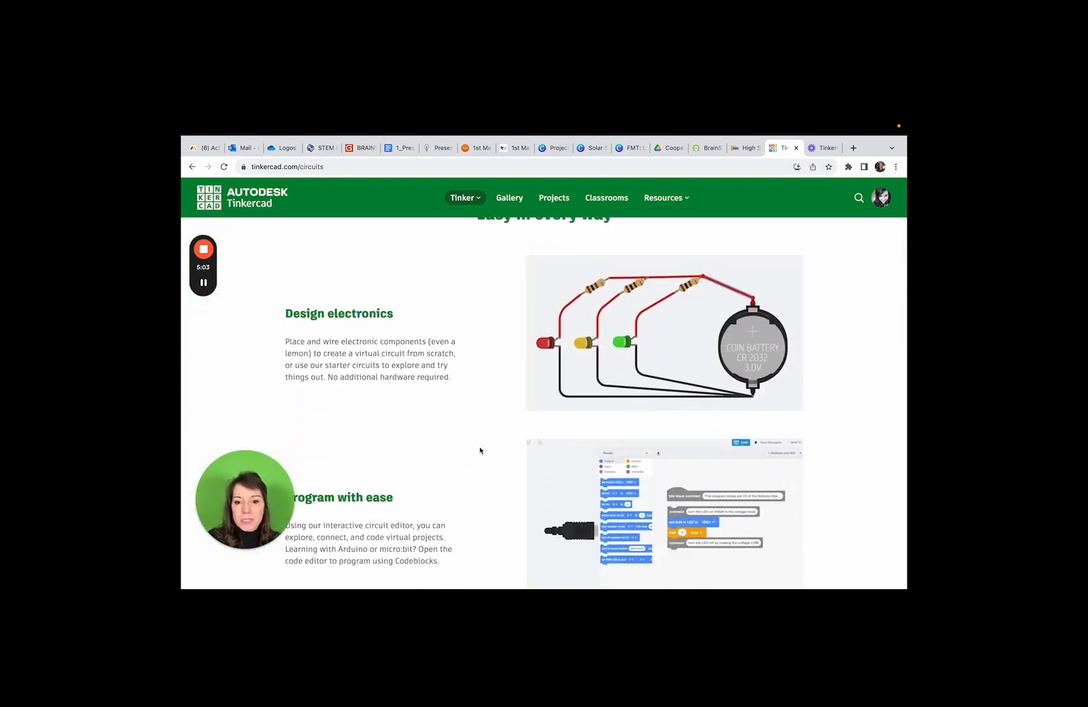
scroll(480, 450, down, 1)
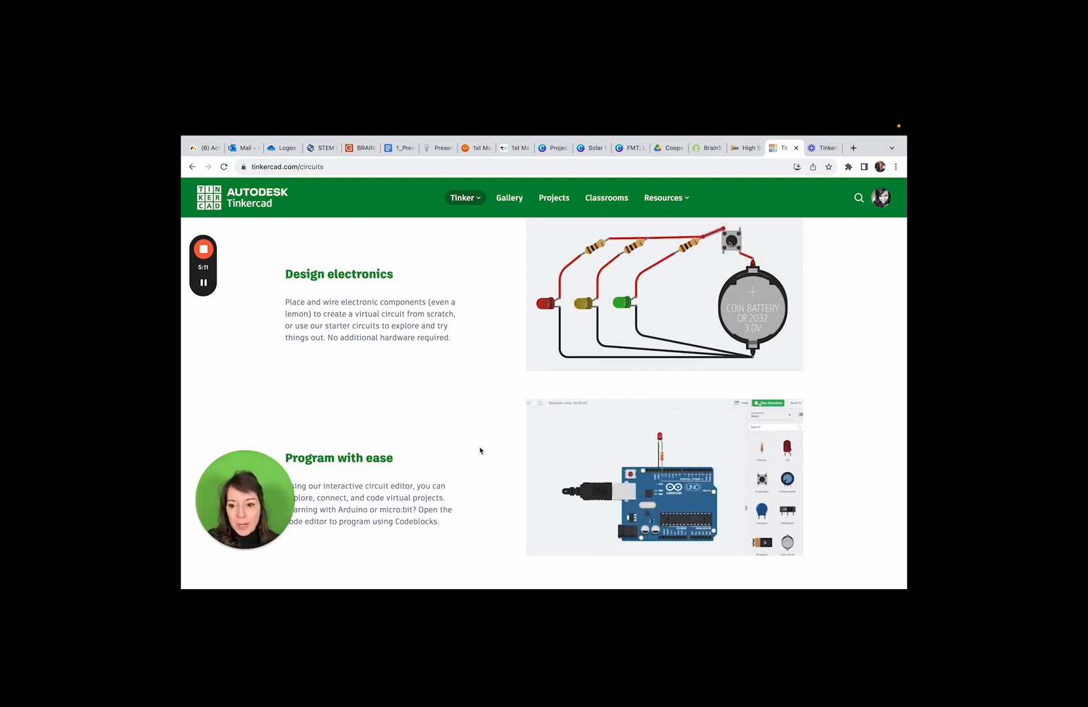
scroll(480, 450, down, 1)
scroll(480, 450, down, 3)
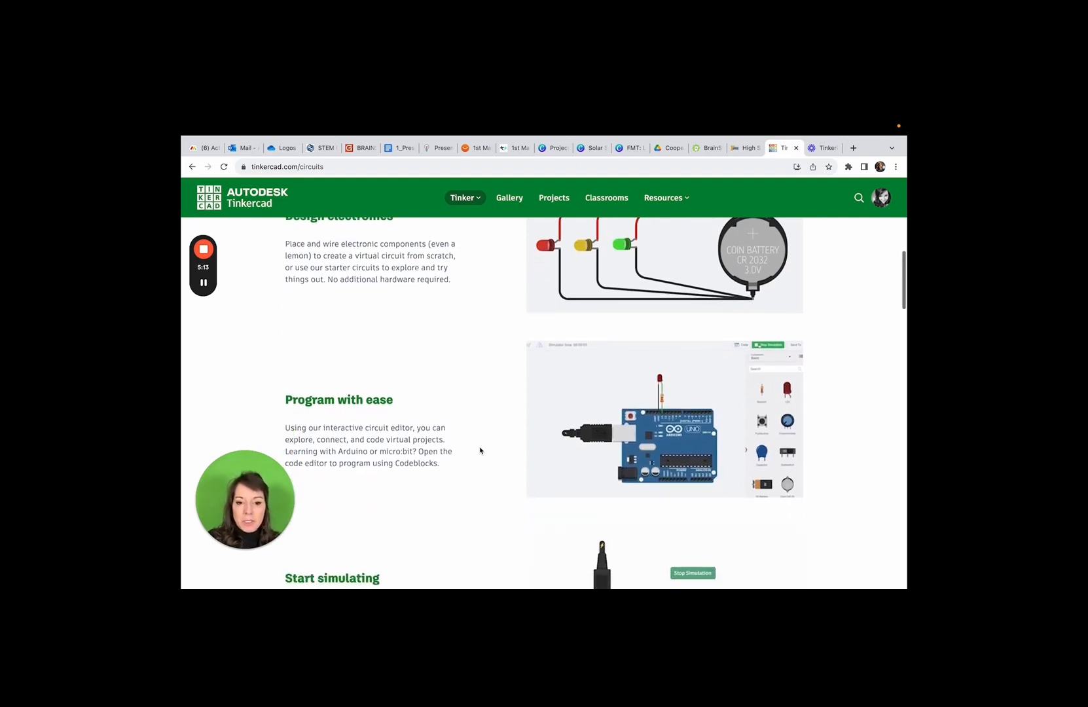
scroll(480, 450, down, 3)
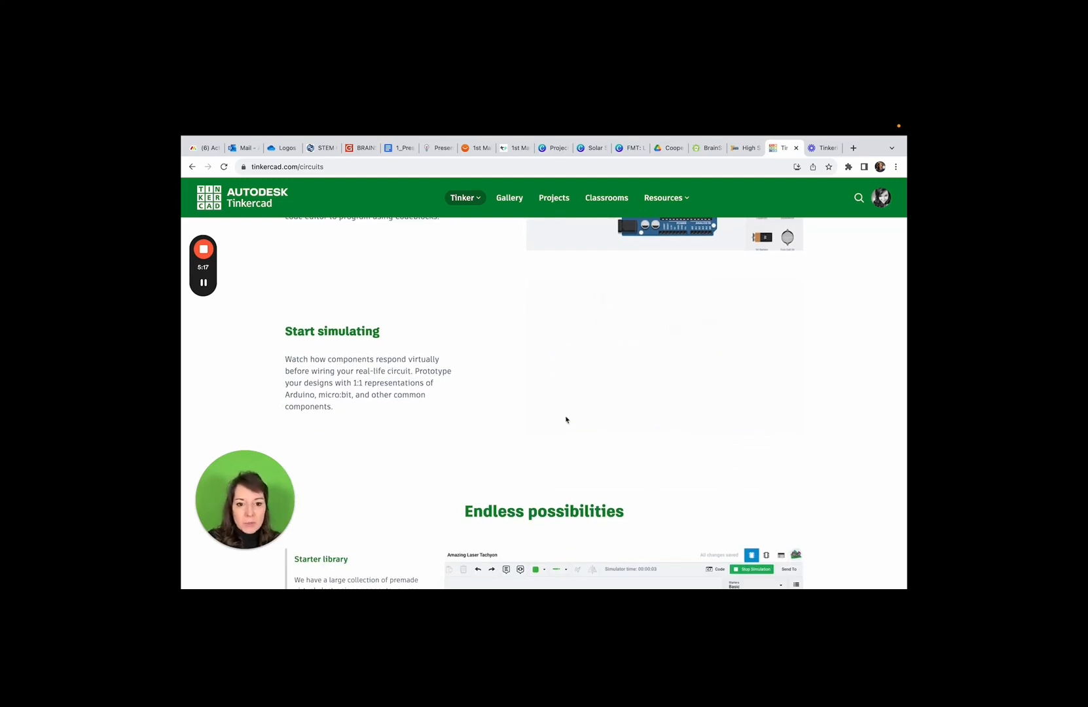
scroll(627, 437, down, 3)
scroll(626, 437, down, 4)
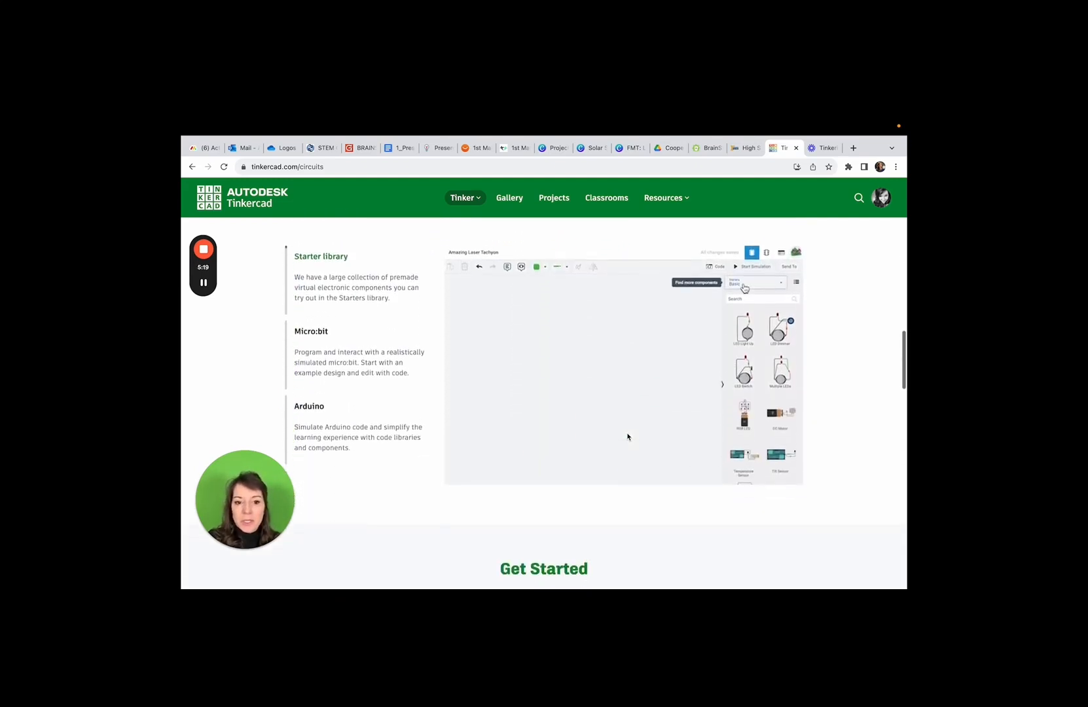
Return to the start of the Circuits overview page and open the 3D Design overview page.
scroll(626, 438, up, 2)
scroll(627, 437, up, 15)
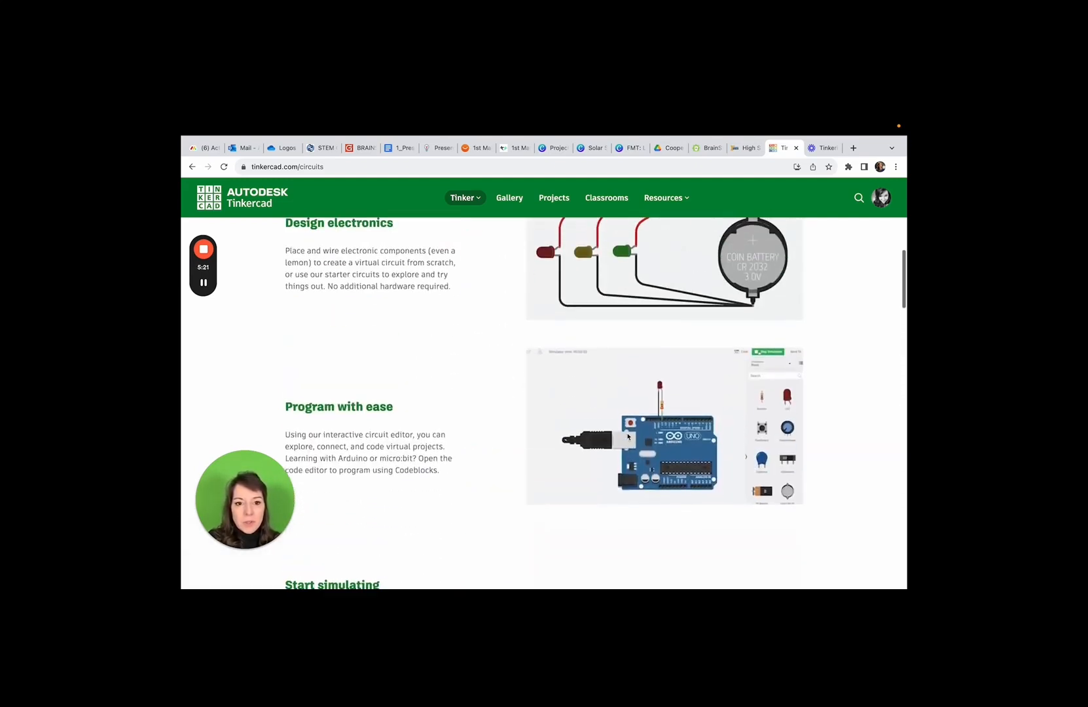
scroll(621, 423, up, 1)
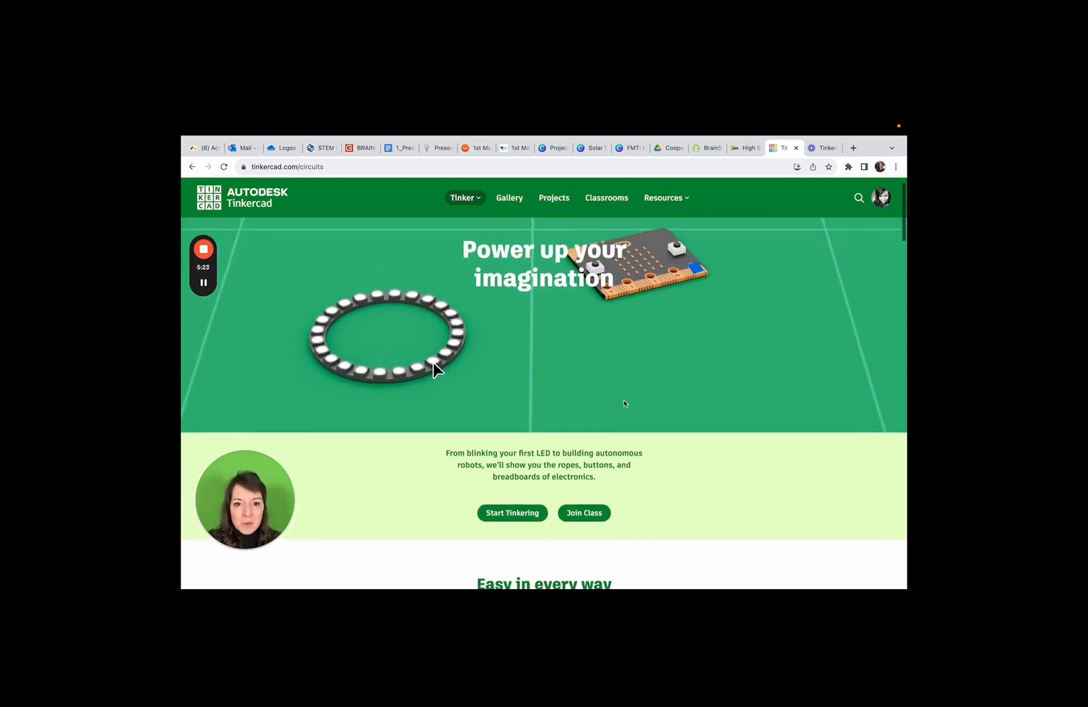
click(462, 197)
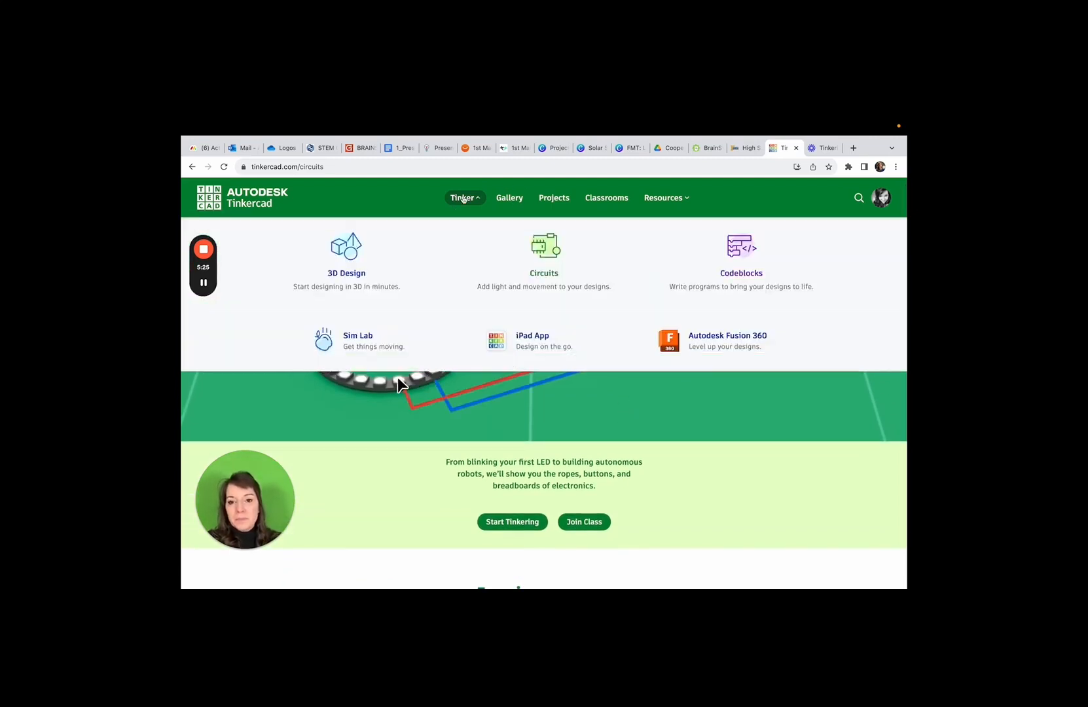
click(358, 268)
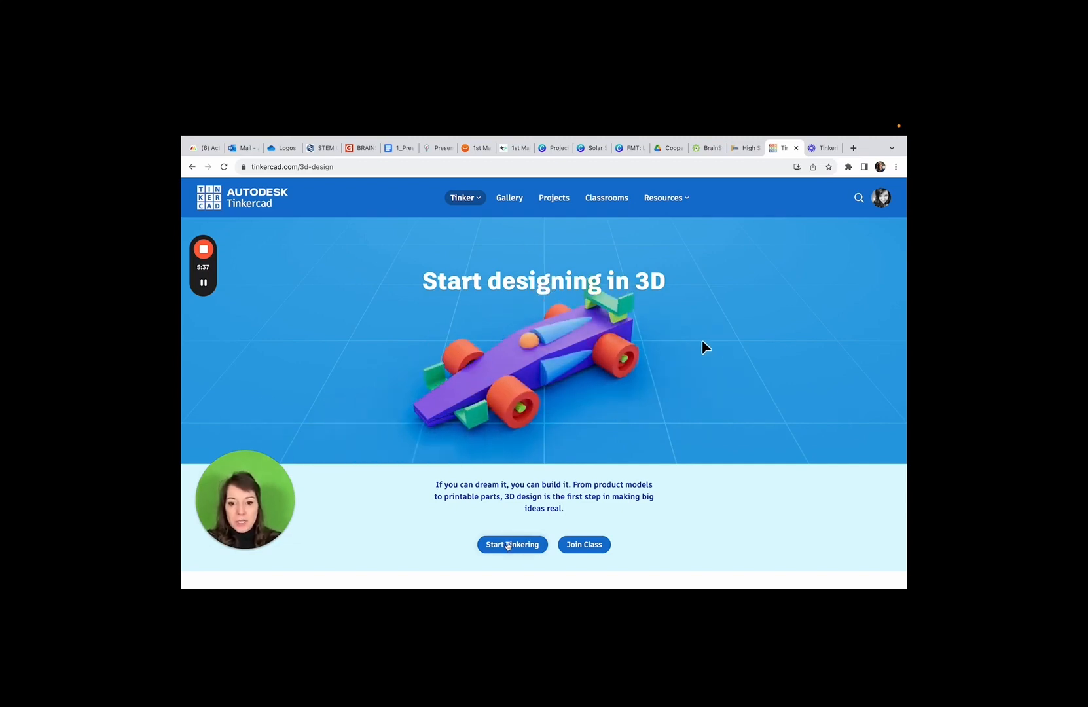
Start tinkering from the 3D Design page, go to the personal designs and create a new 3D design.
click(510, 544)
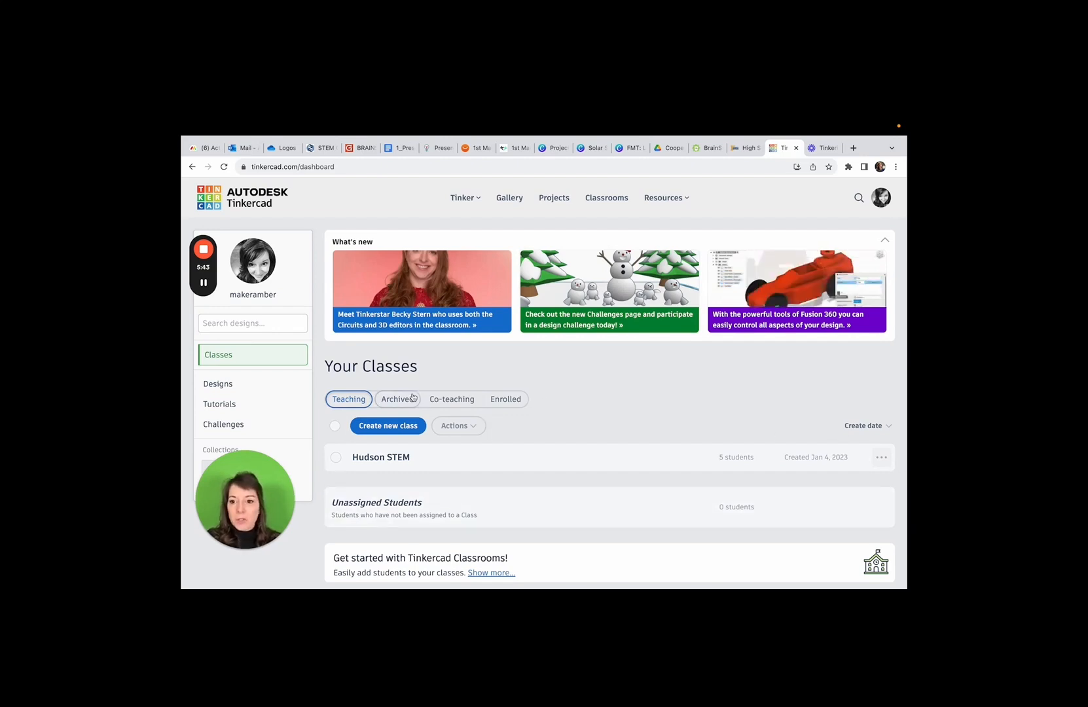
click(240, 388)
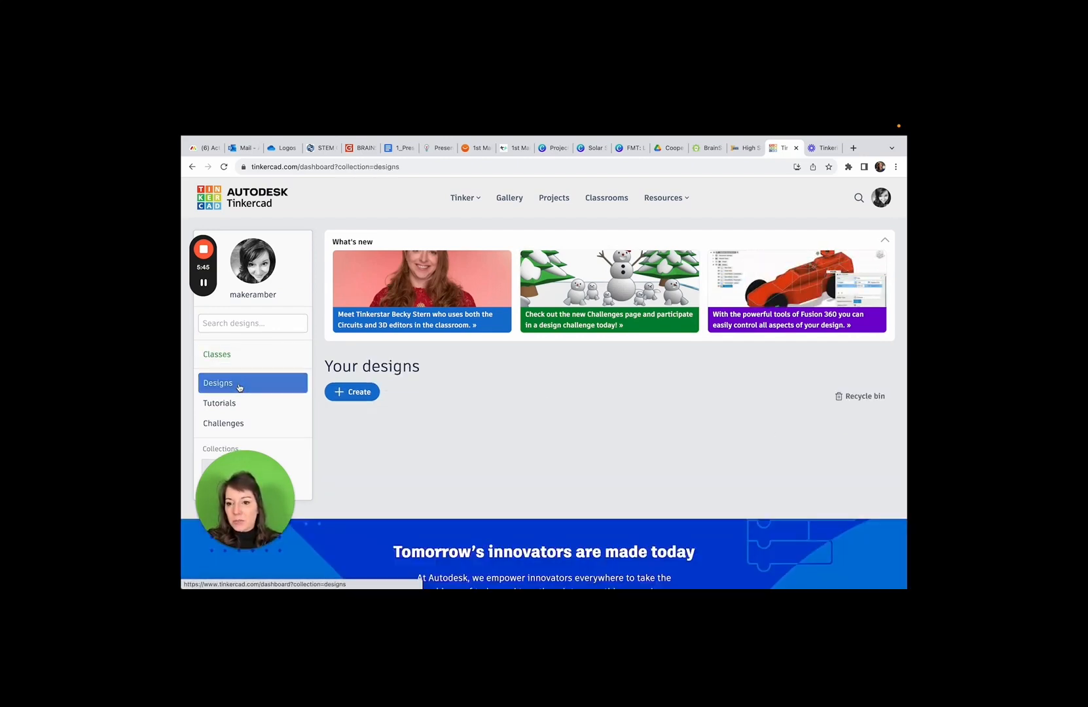
click(354, 392)
click(377, 422)
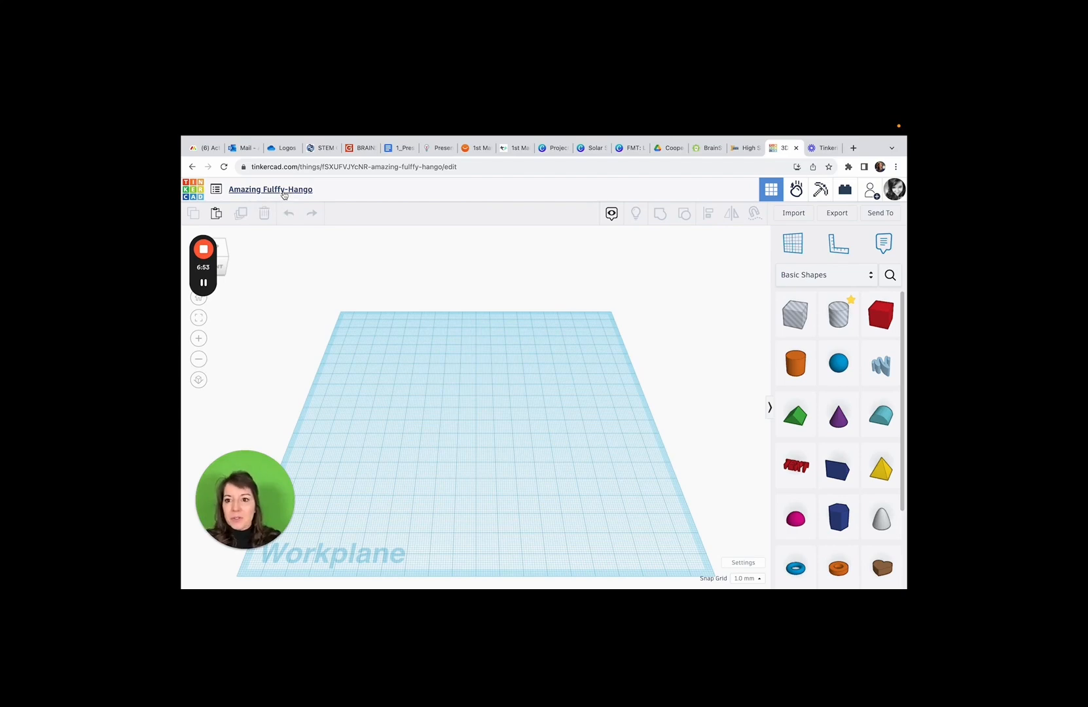
Rename the new design with the maker's first name followed by "- Nametag".
click(283, 190)
text(Amber)
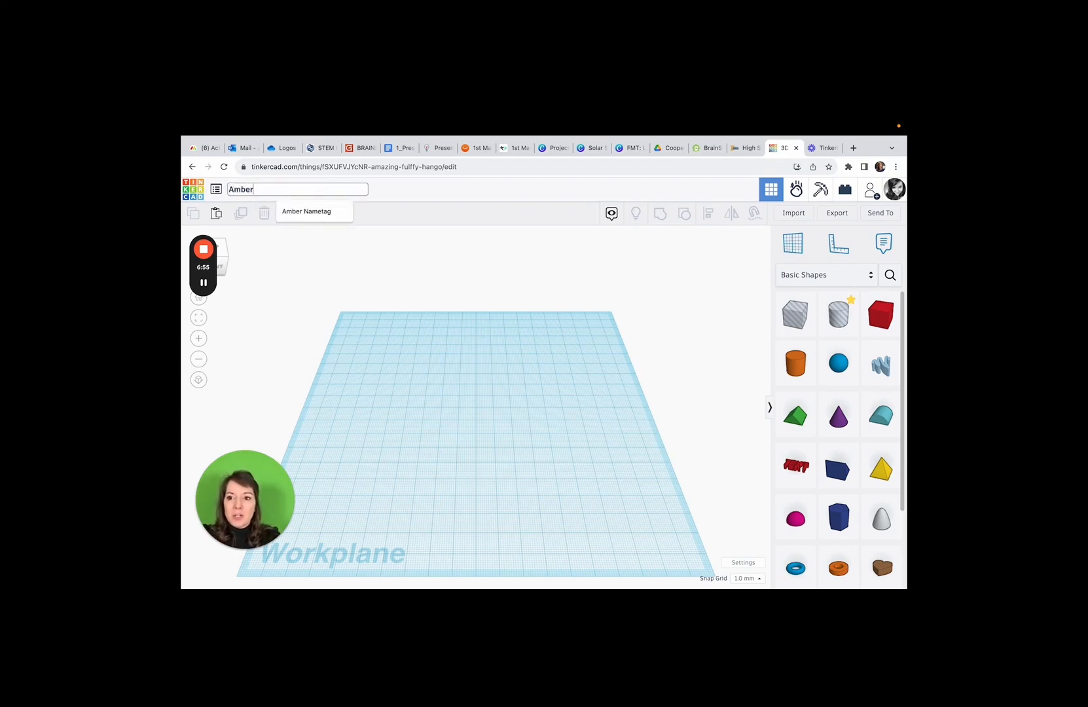
text(- N)
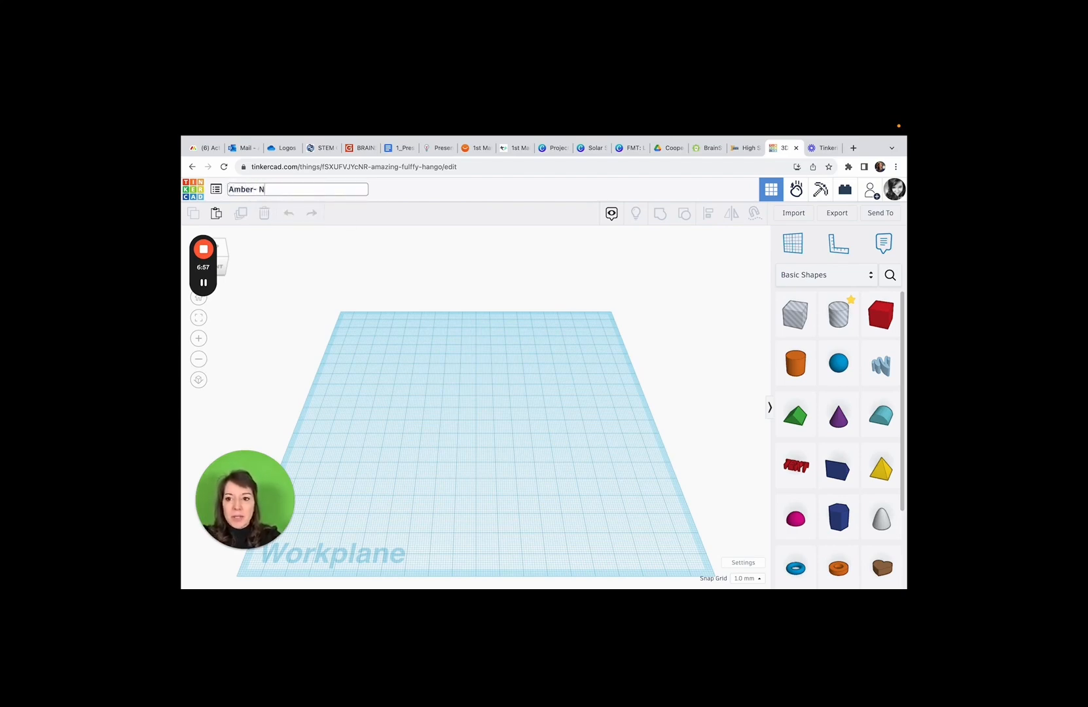
text(ametag)
key(Return)
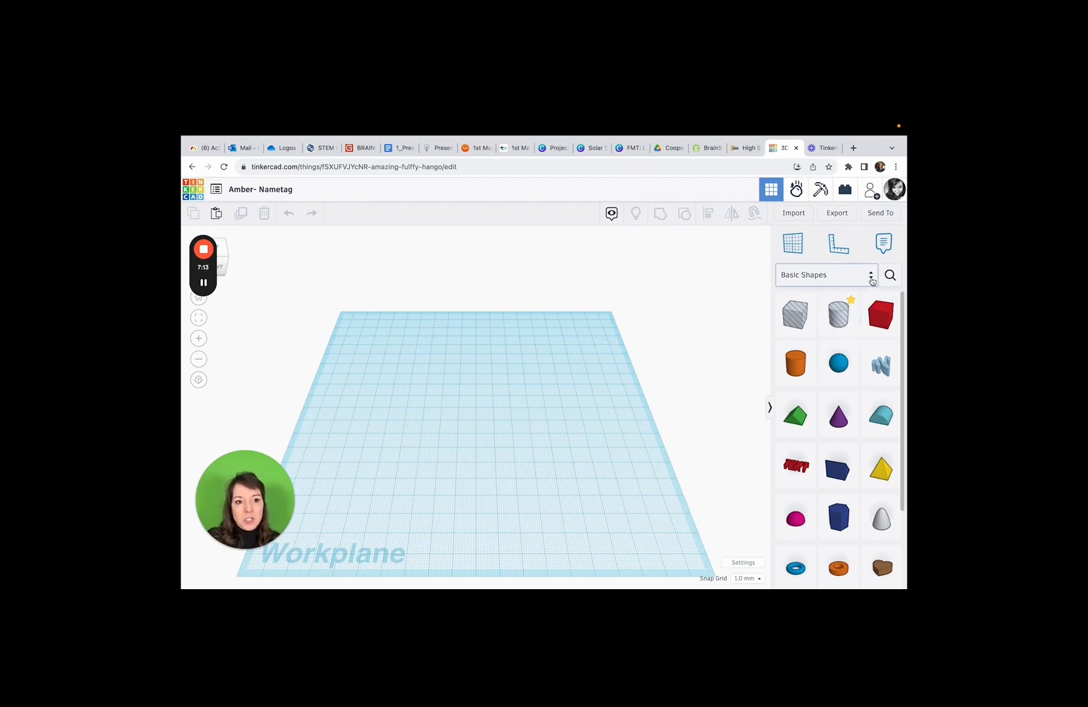
Browse the shapes library's Design Starters and Featured Collections, and return to Basic Shapes.
click(871, 280)
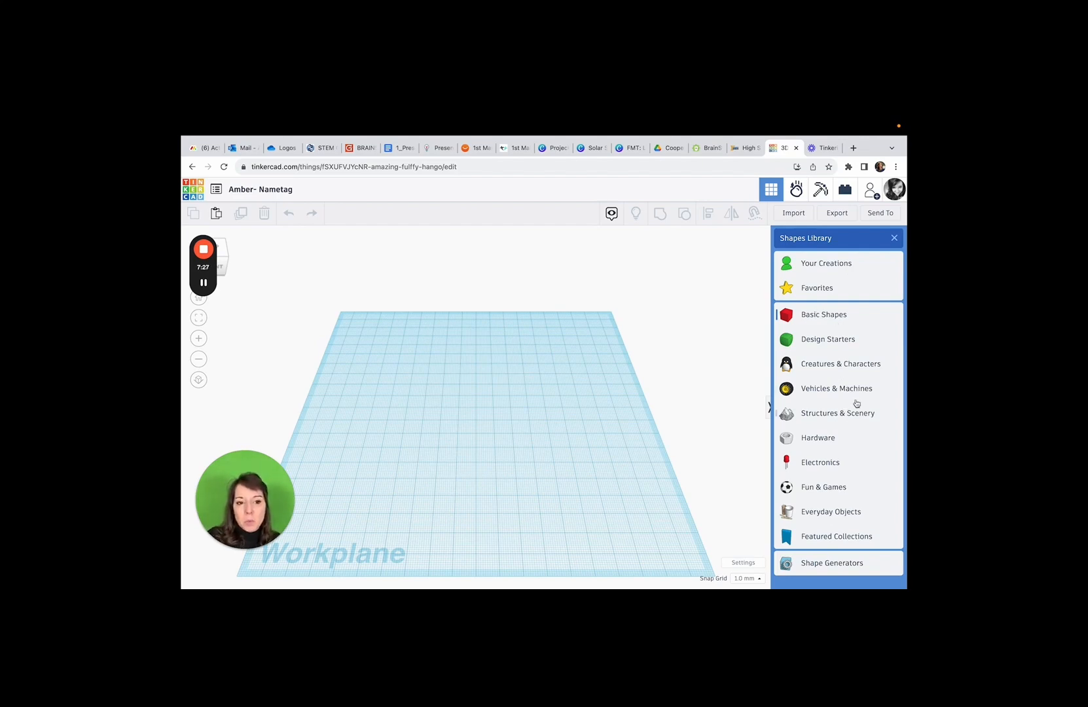
click(820, 344)
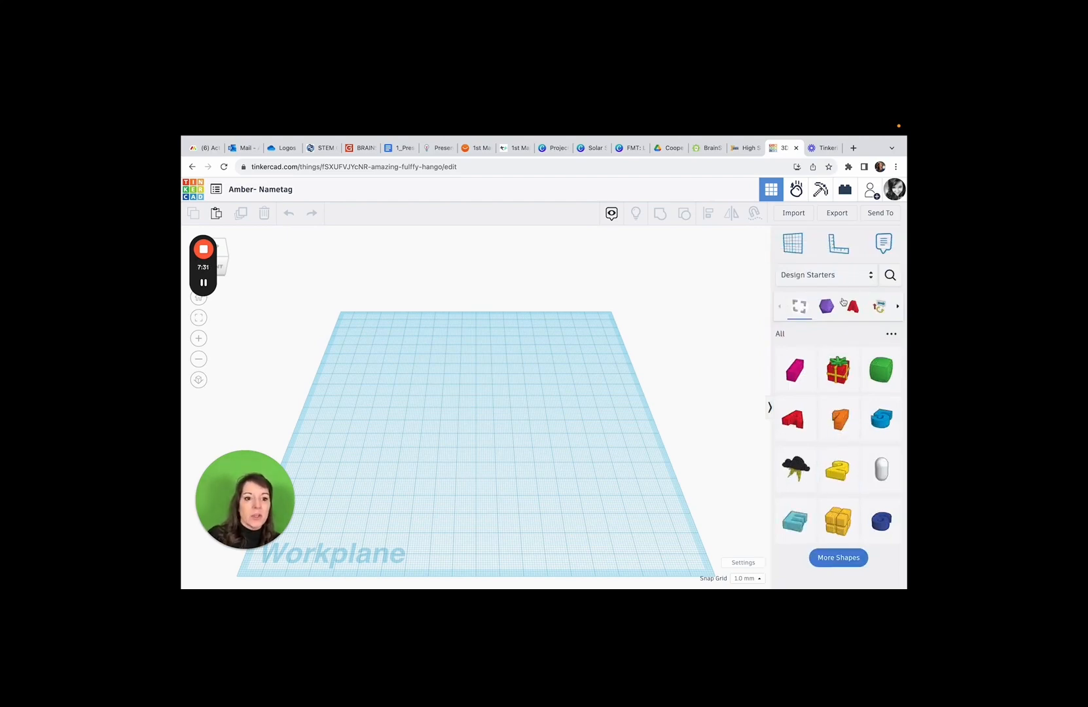
click(871, 282)
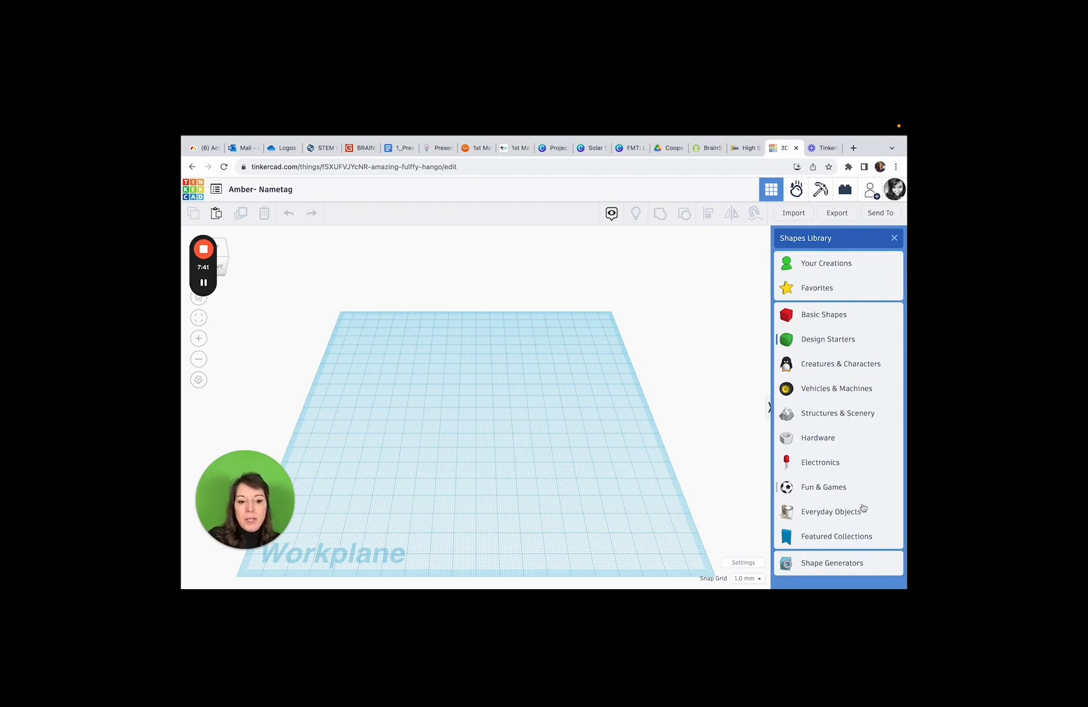
click(845, 536)
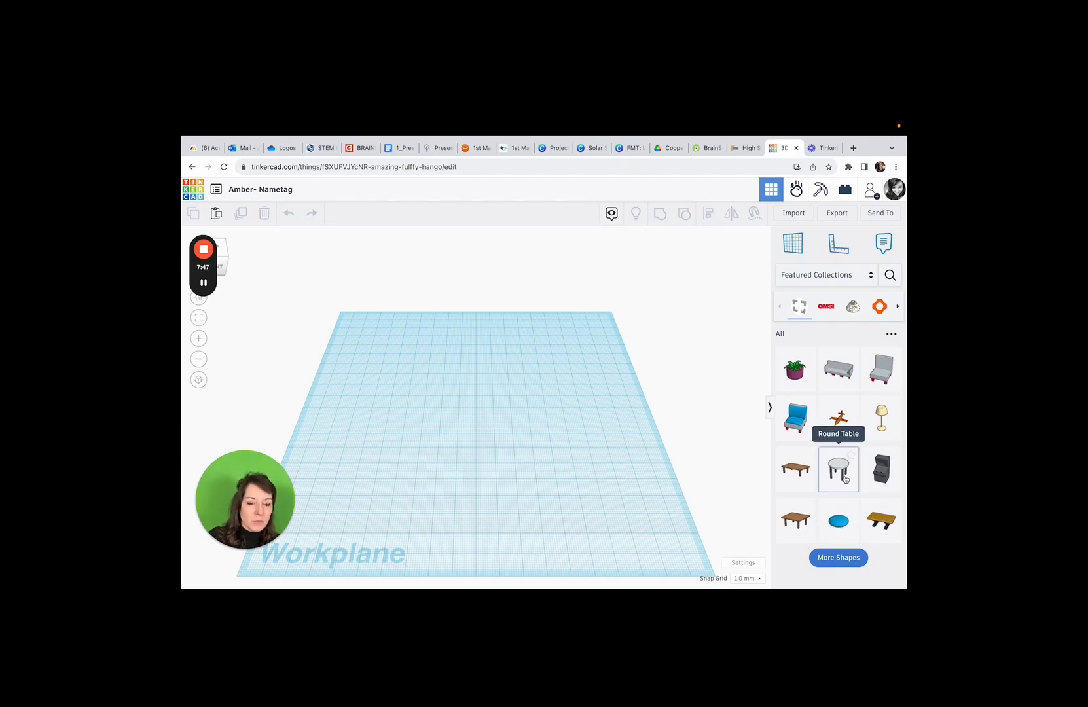
click(869, 275)
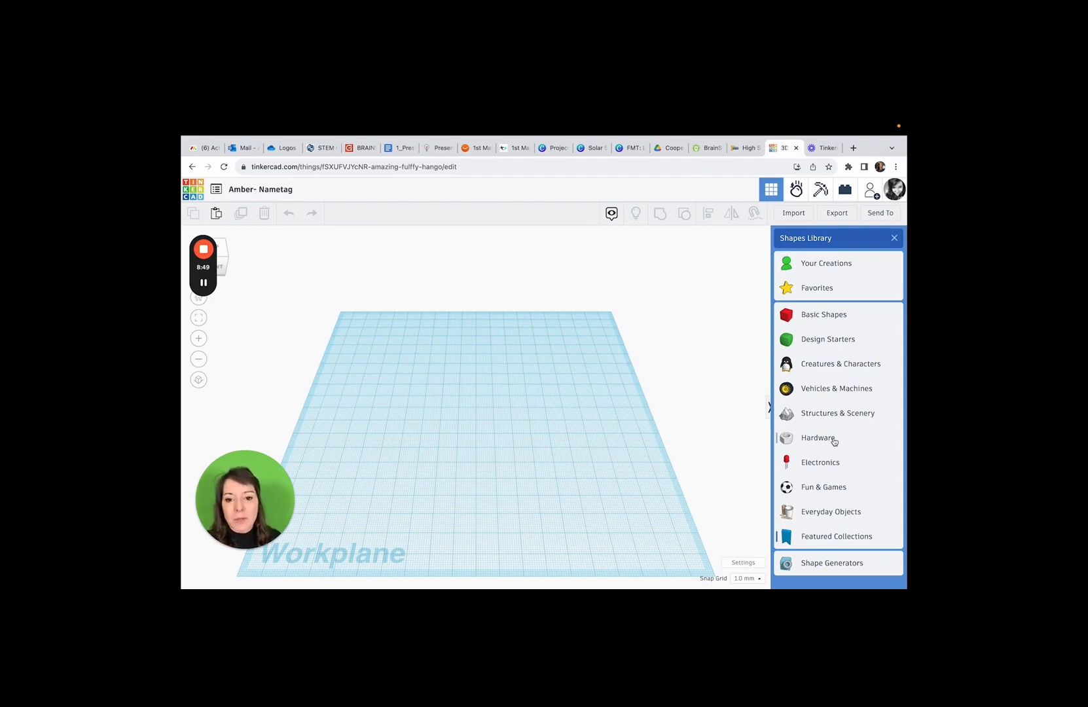
click(843, 315)
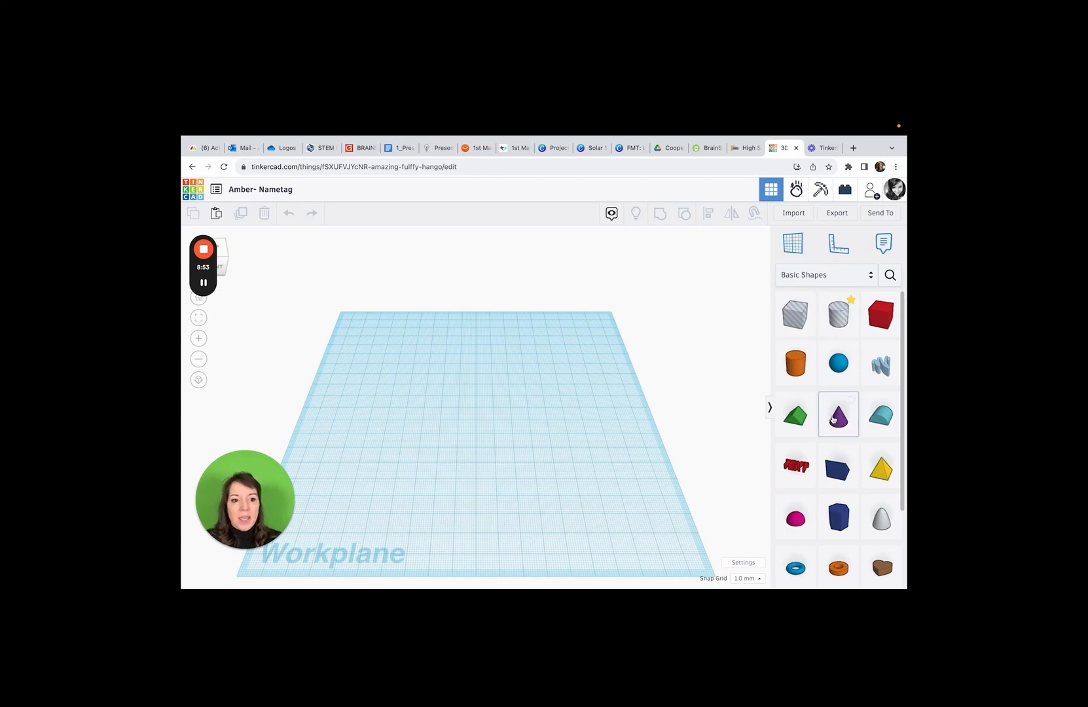
Place a solid box near the workplane's centre, stretch its base to about 54 by 33 mm, and check the snap grid options.
drag(888, 314, 470, 439)
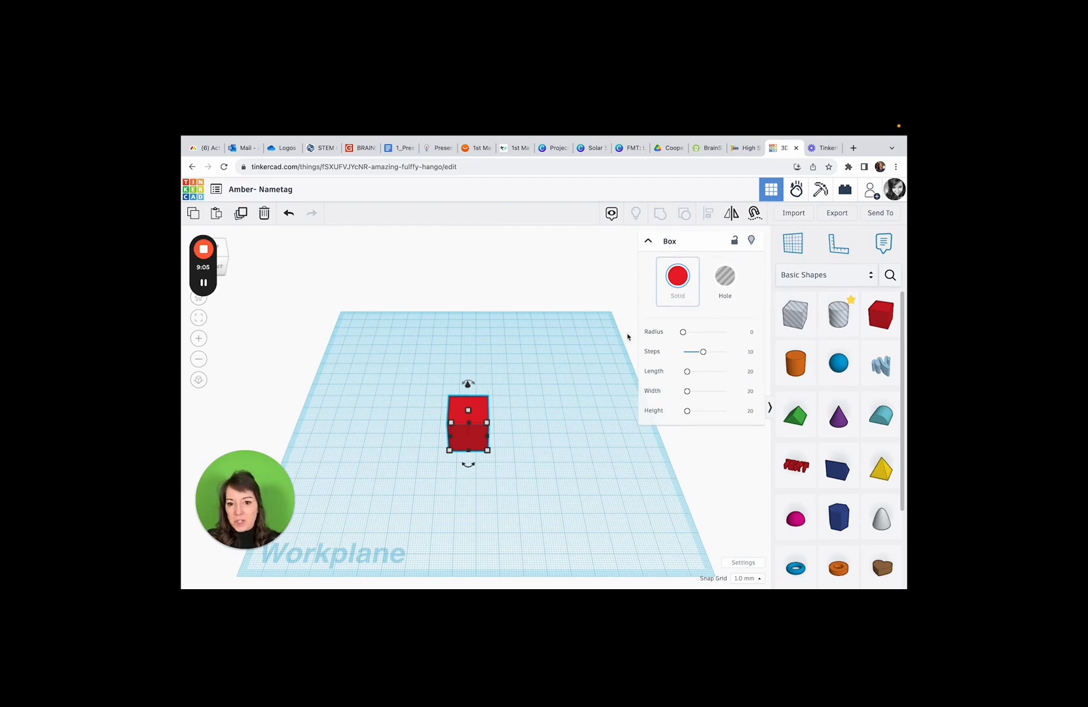
click(467, 411)
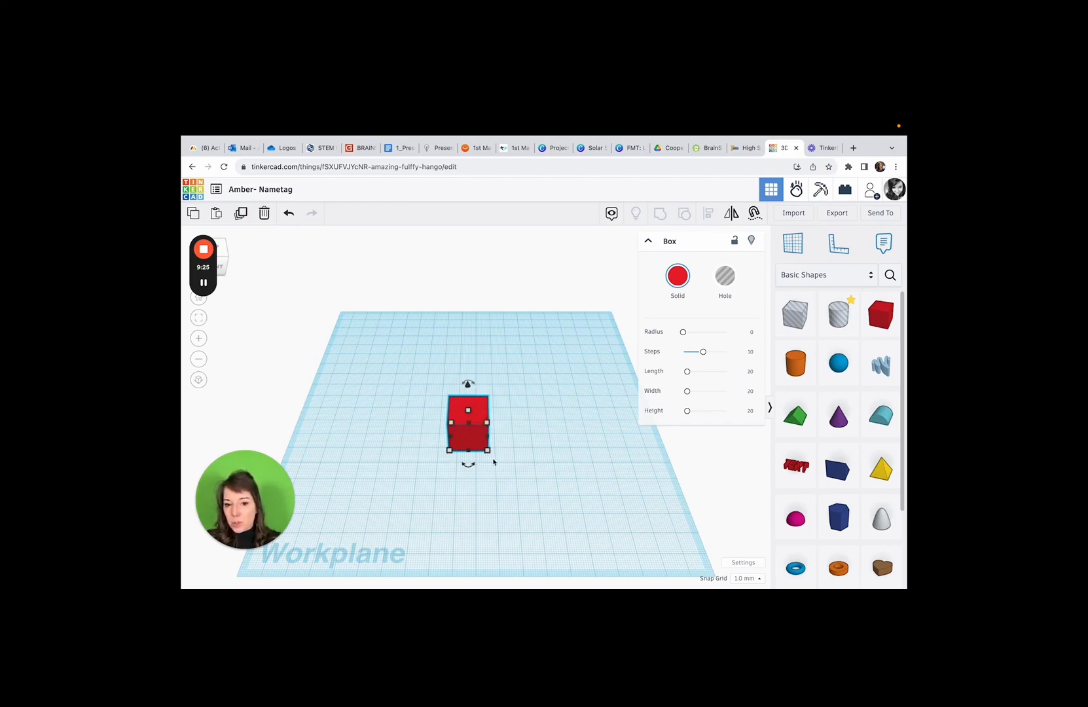
drag(488, 452, 557, 474)
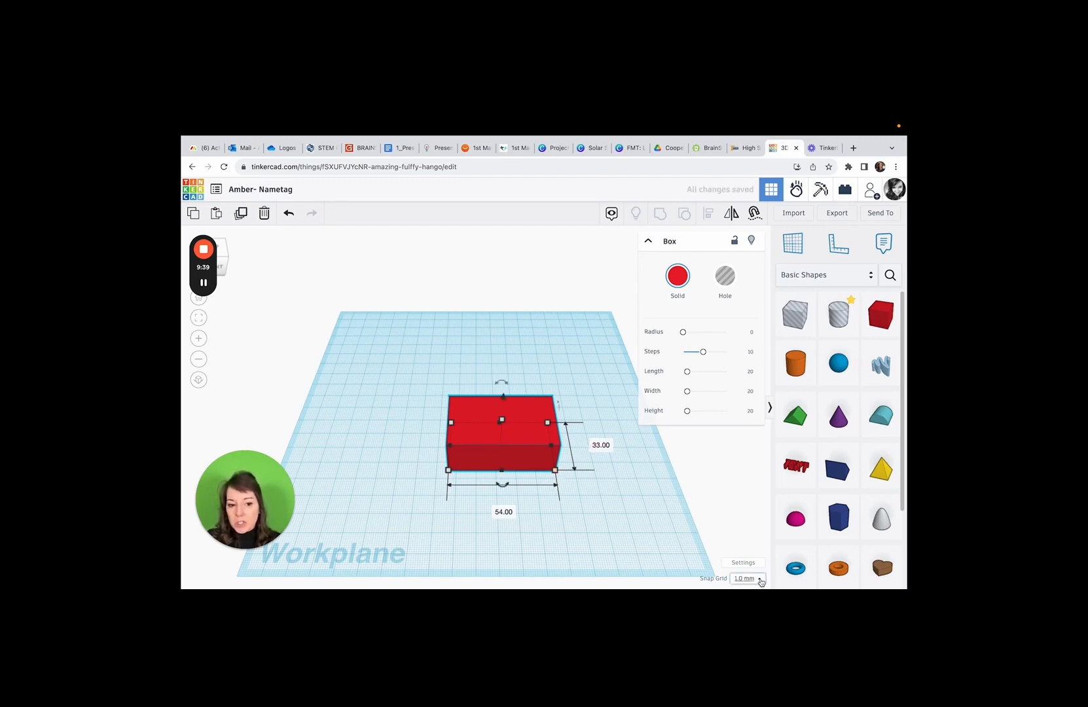
click(759, 579)
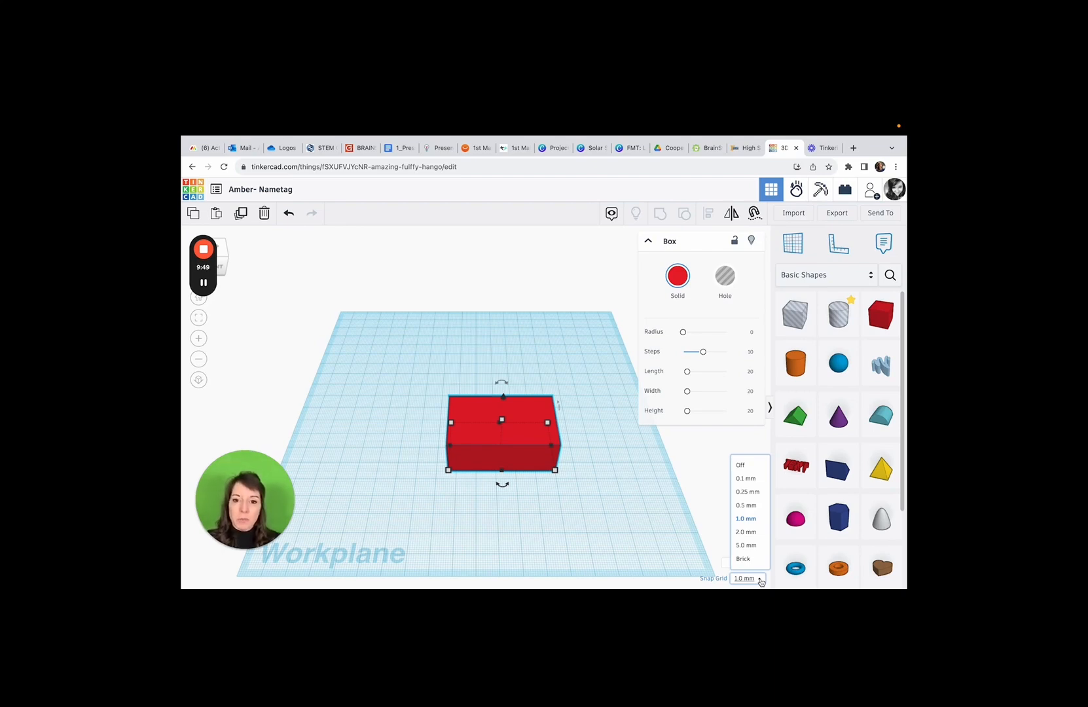
click(760, 579)
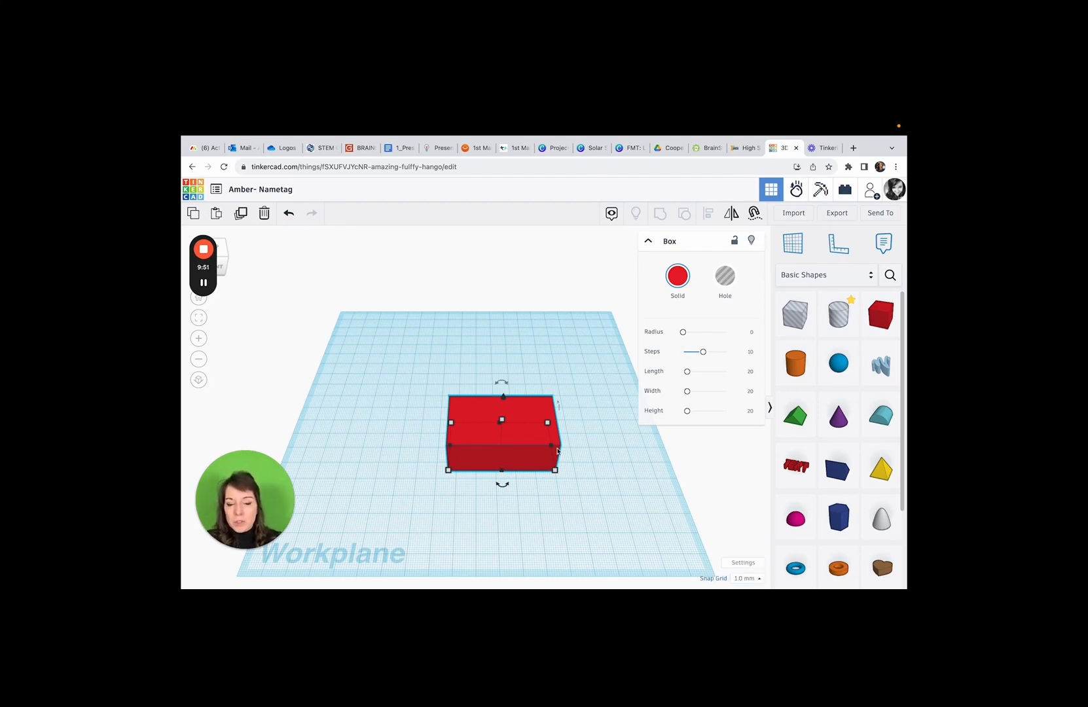
Set the box's base dimensions to exactly 60 mm wide and 30 mm deep.
mouse_move(557, 471)
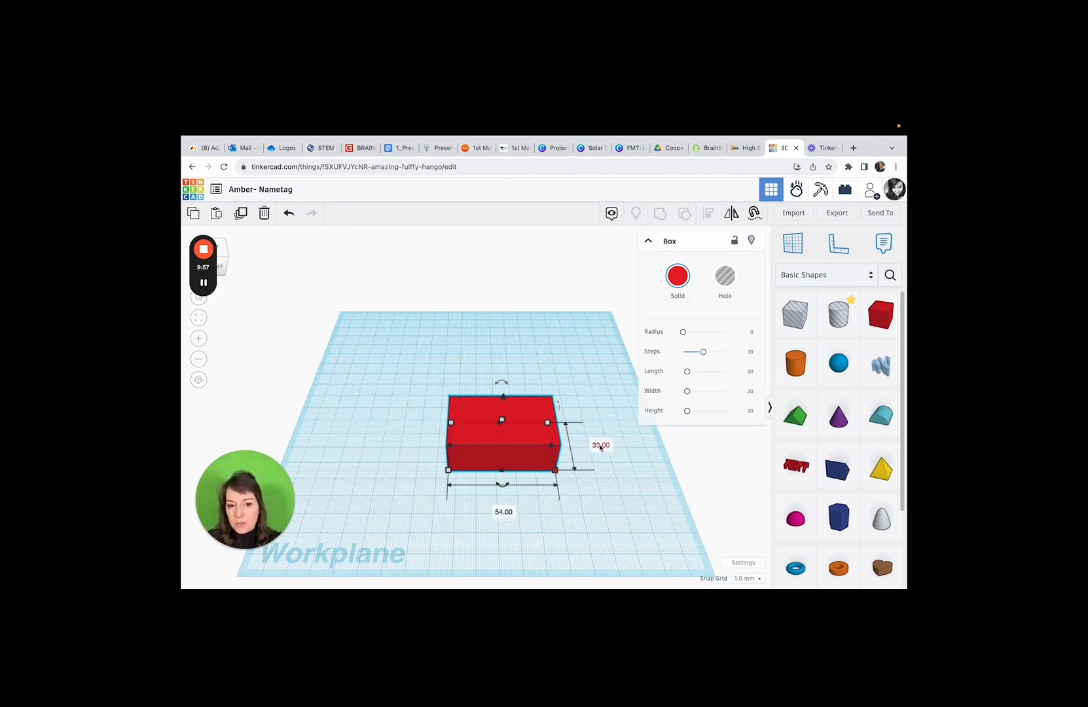
click(600, 445)
text(0)
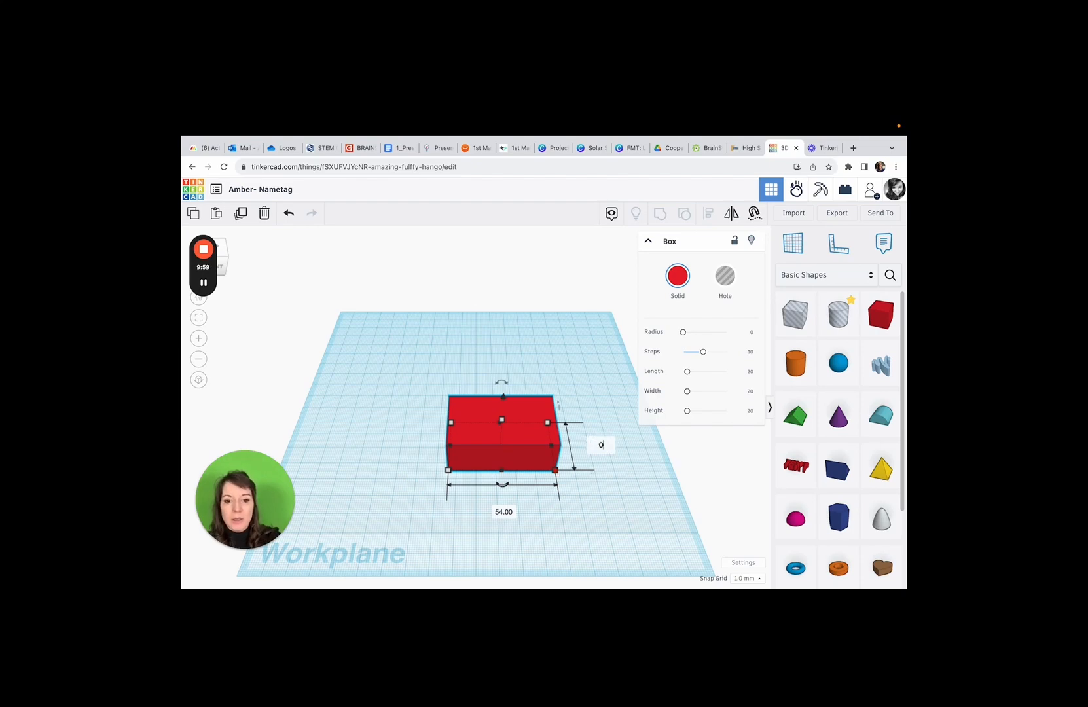
key(BackSpace)
text(30)
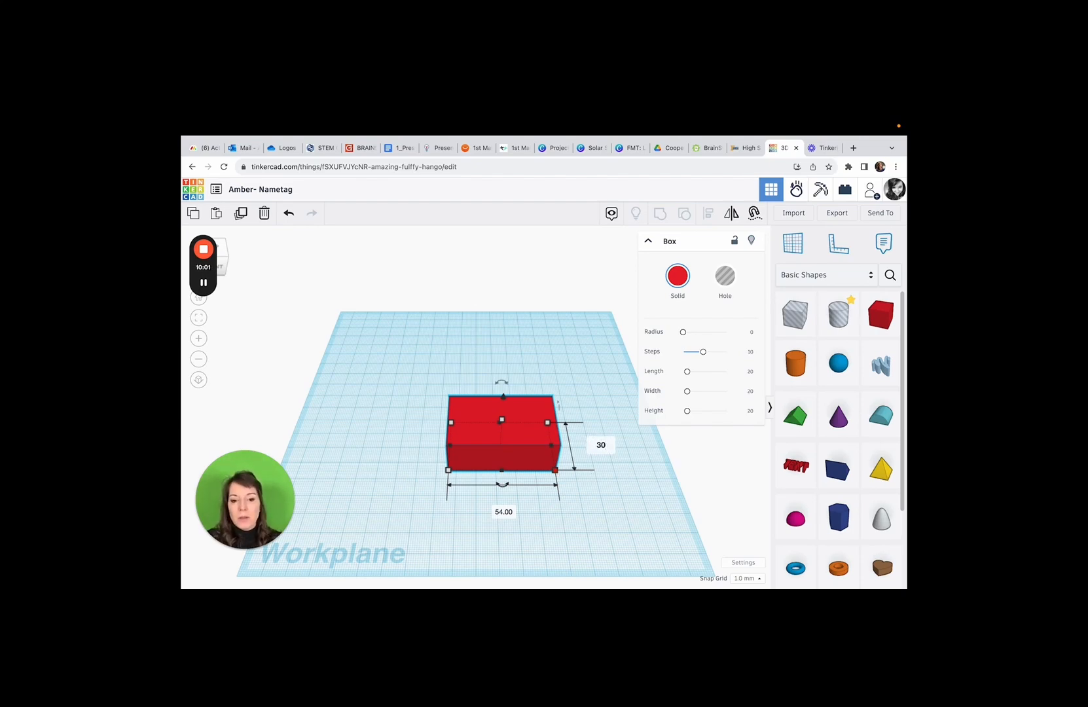
click(504, 511)
text(60)
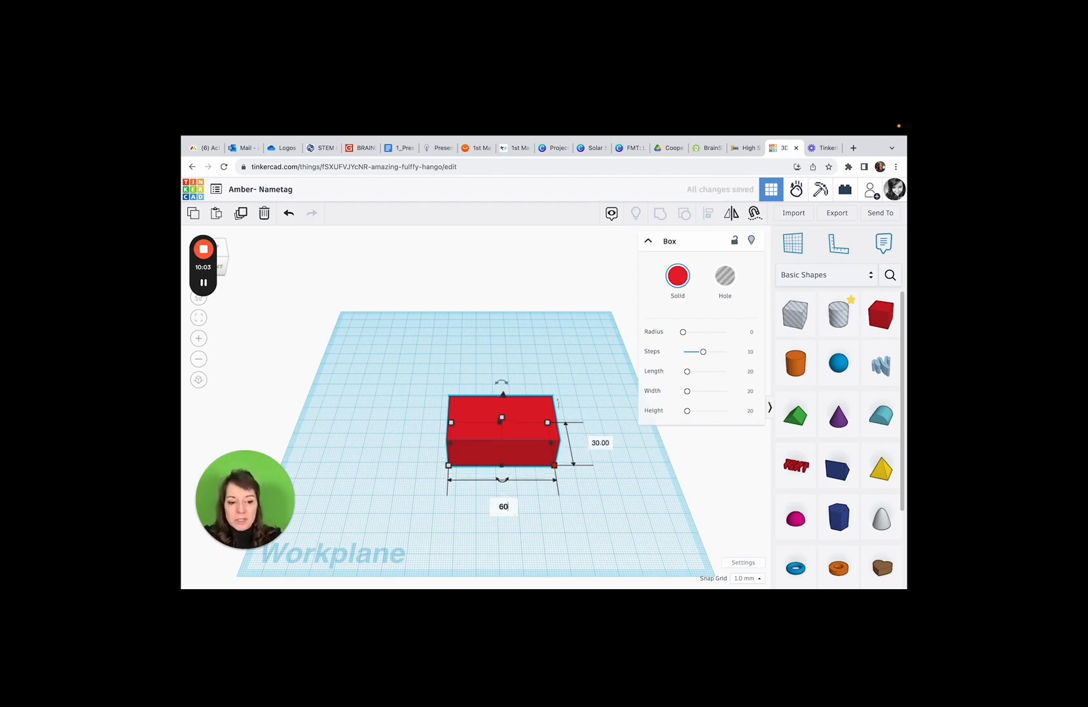
key(Return)
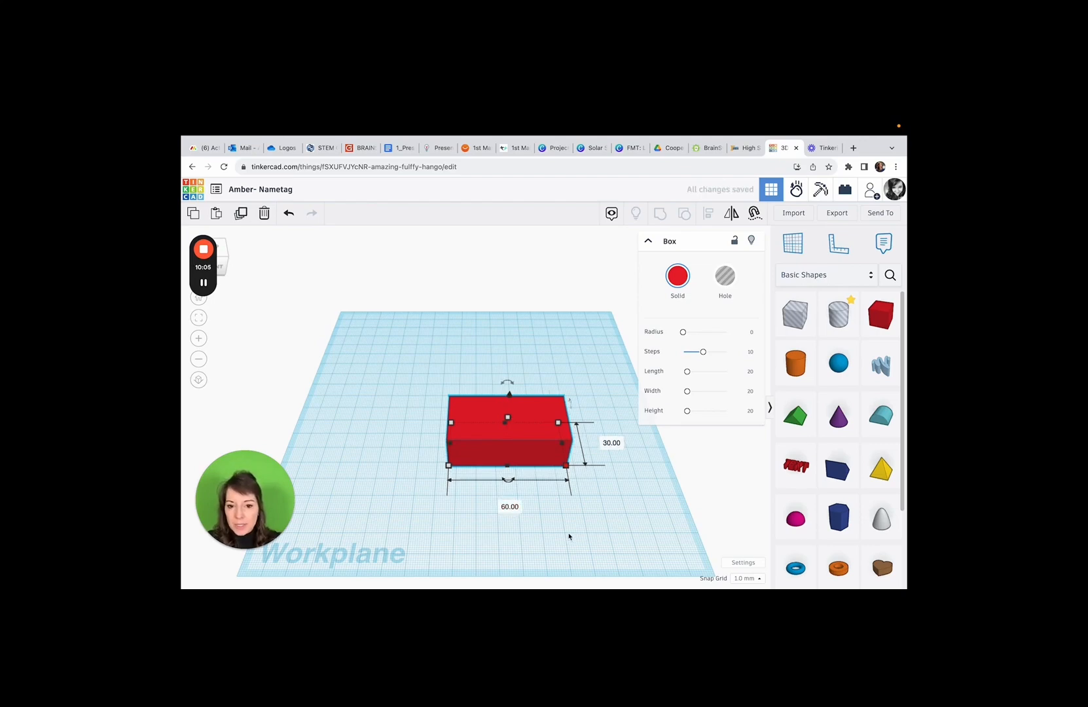
click(568, 536)
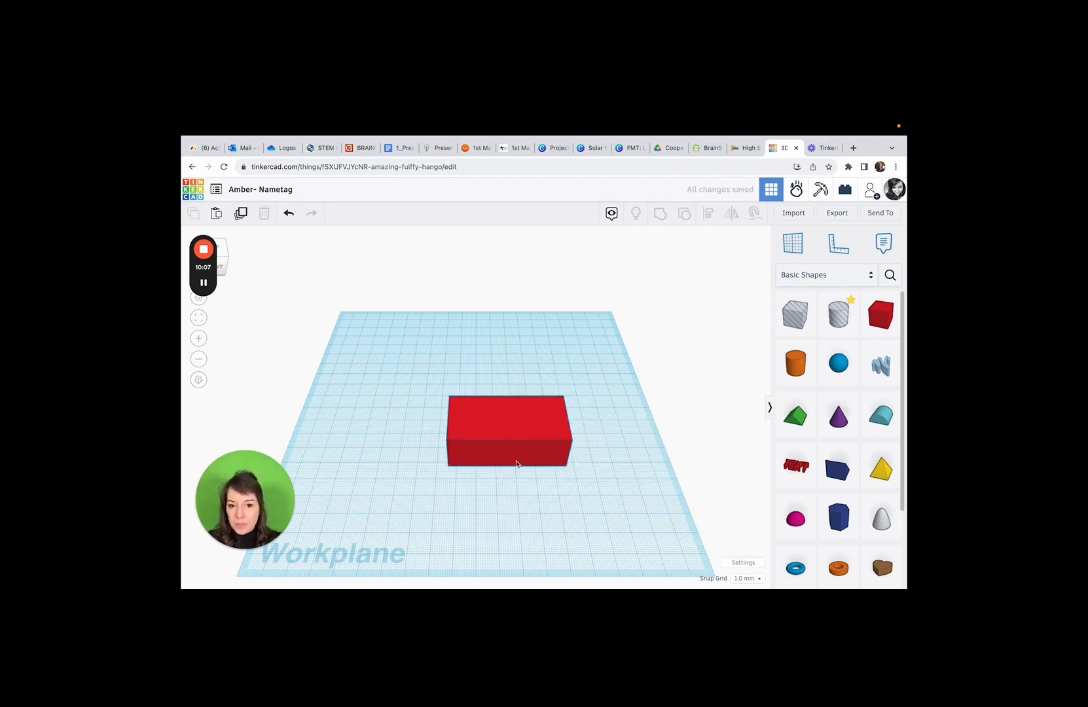
Flatten the box into a nametag plate by setting its height to 4 mm.
click(516, 461)
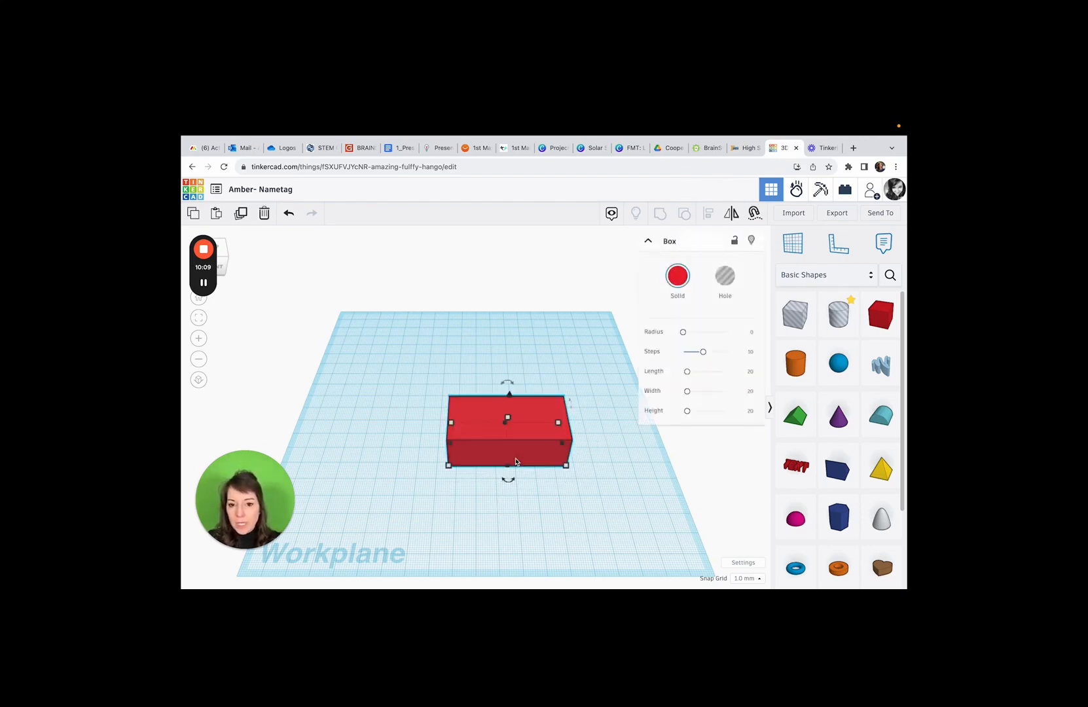
mouse_move(509, 420)
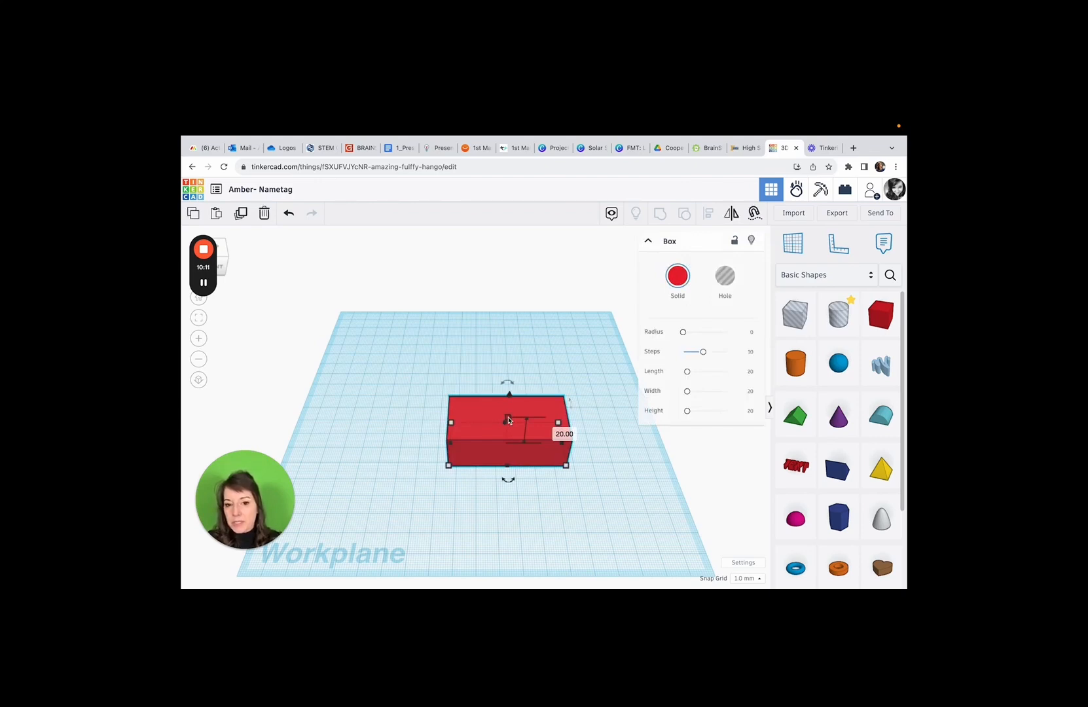
mouse_move(509, 420)
mouse_down()
mouse_move(517, 284)
mouse_move(509, 436)
mouse_up()
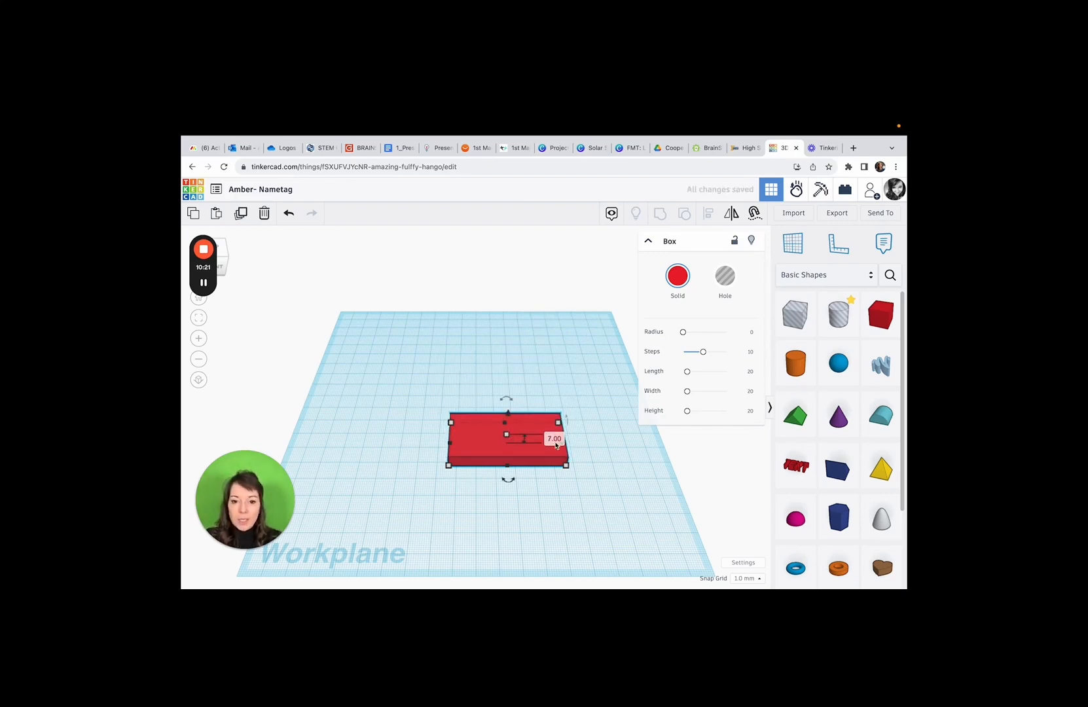
click(555, 445)
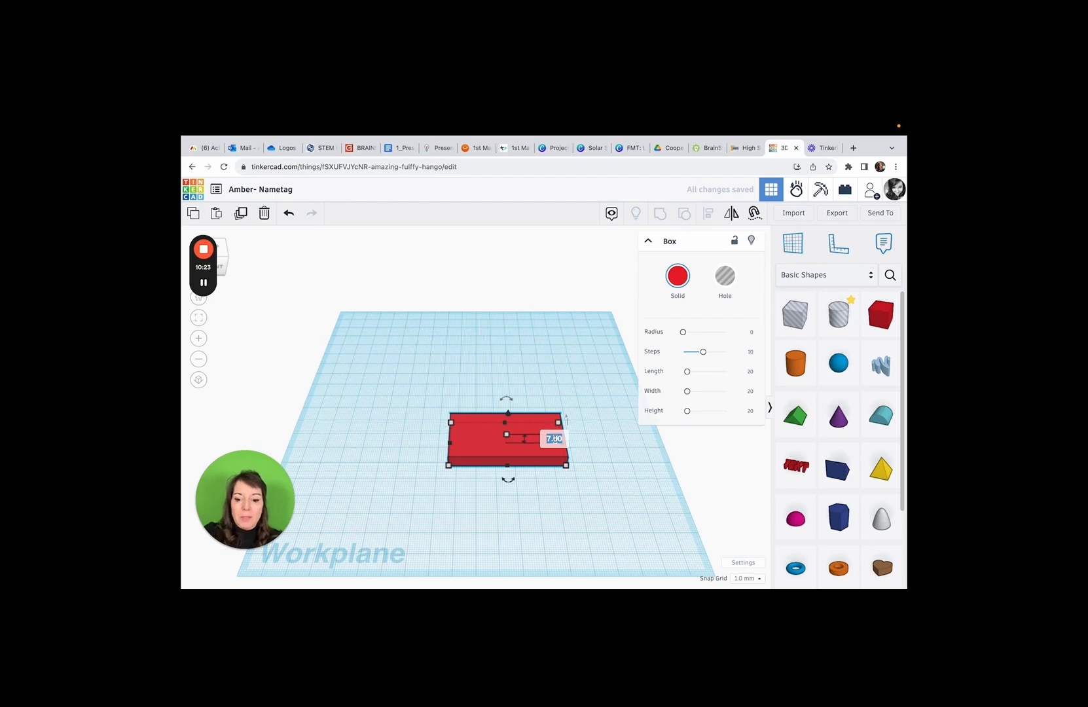
text(4)
key(Return)
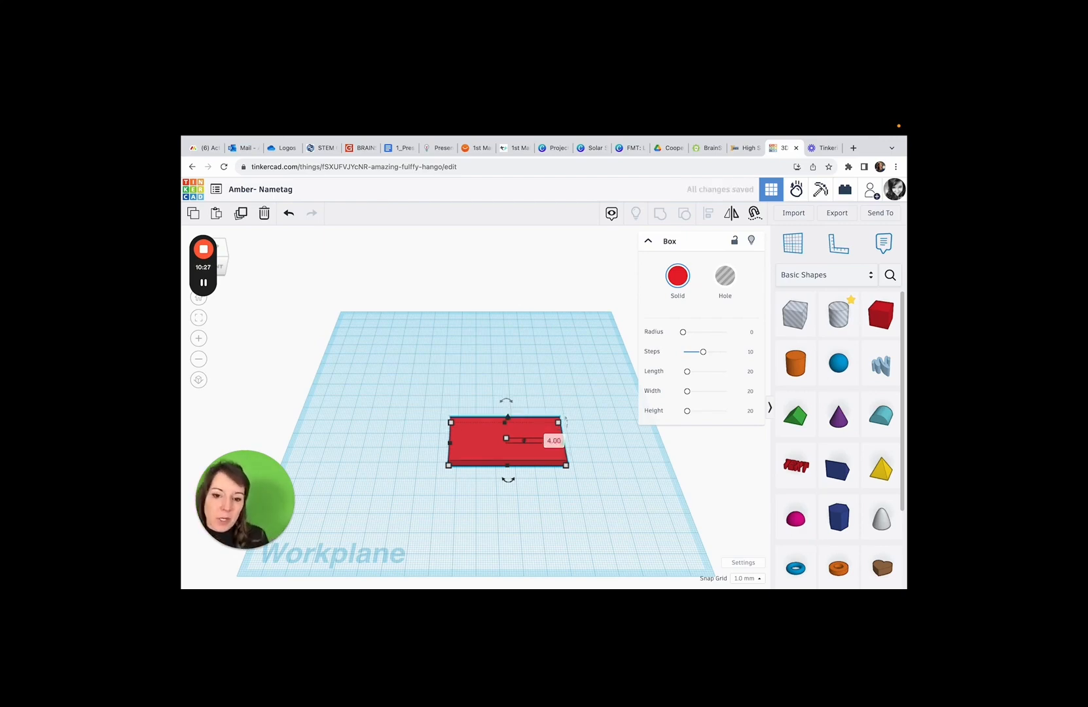
click(616, 490)
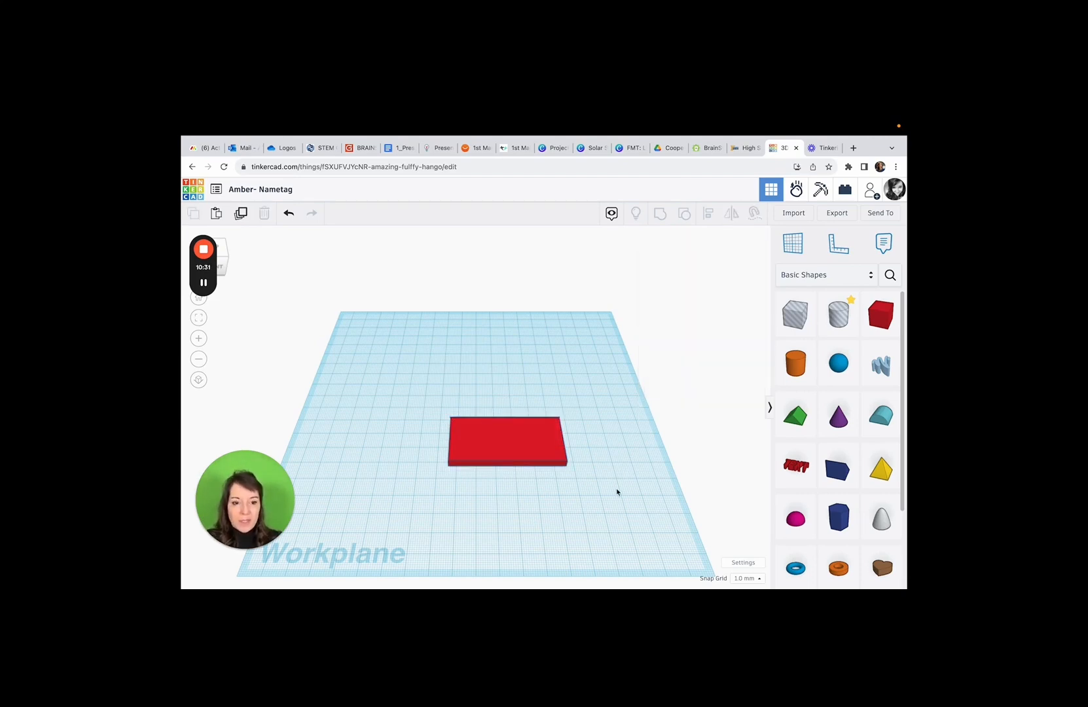
Place a solid tube from Basic Shapes on top of the nametag plate, centred on its back edge.
scroll(850, 458, down, 3)
scroll(854, 455, up, 1)
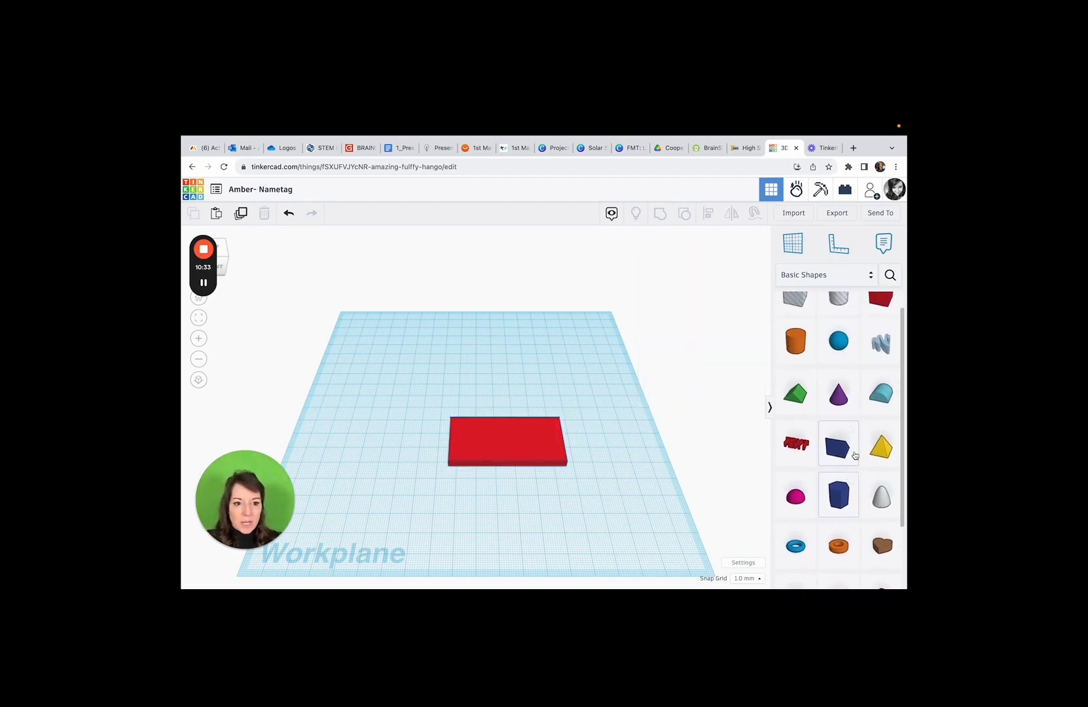
scroll(854, 455, down, 2)
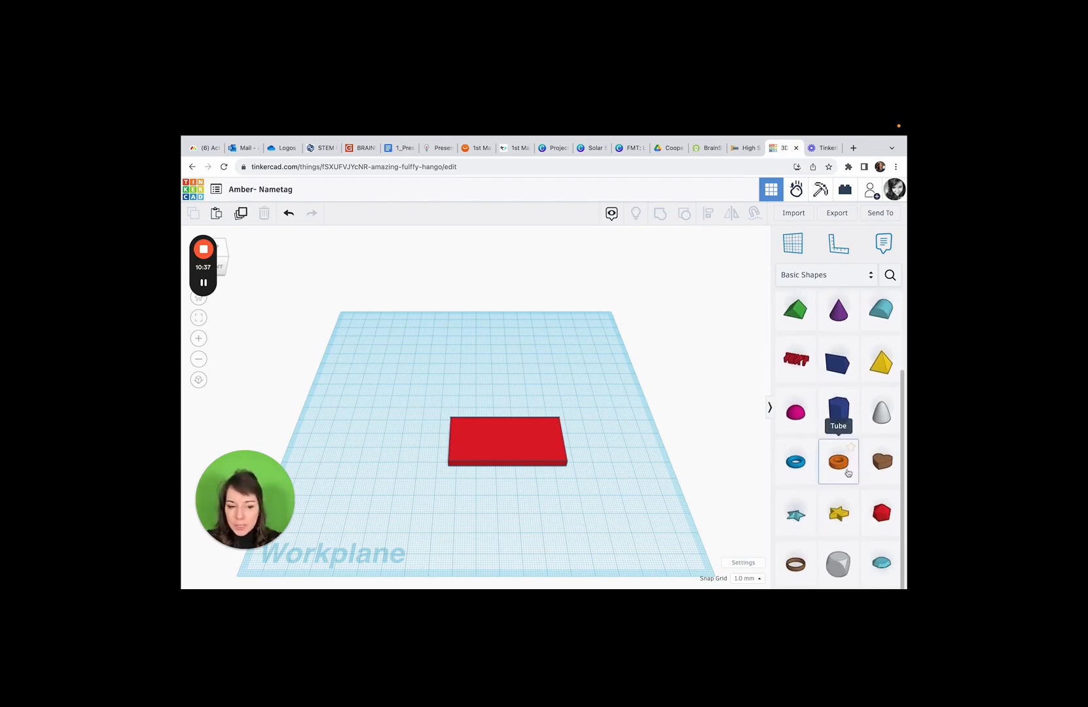
drag(845, 470, 505, 422)
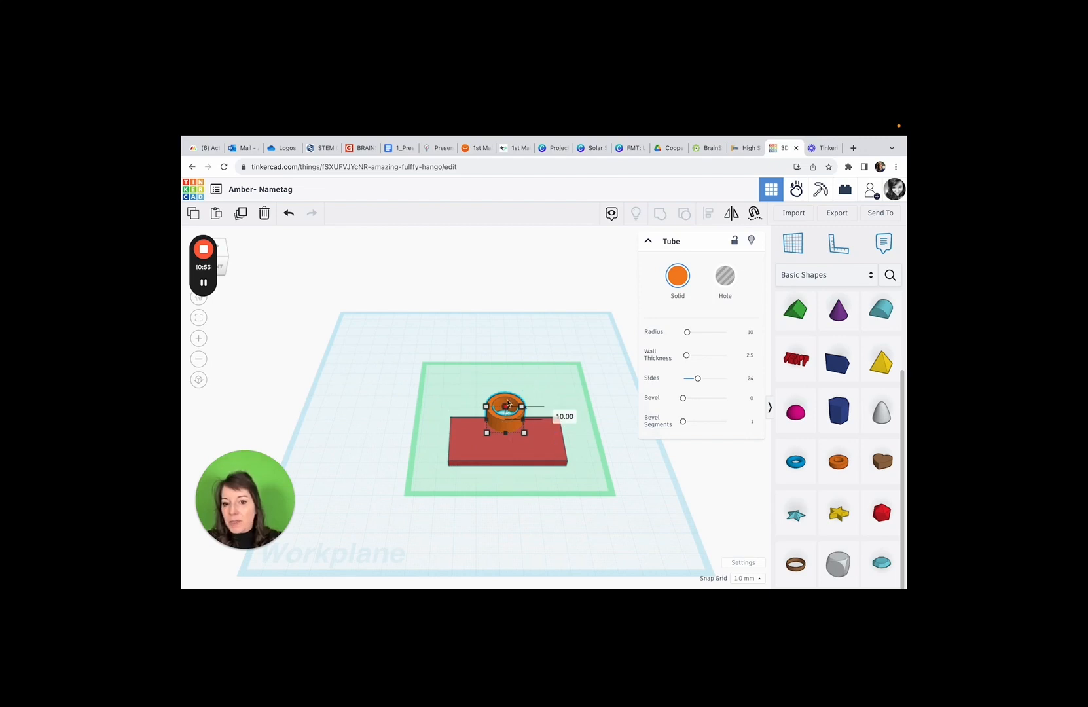
Flatten the tube into a ring by setting its height to 4 mm.
mouse_move(507, 410)
mouse_down()
mouse_move(510, 360)
mouse_move(510, 422)
mouse_up()
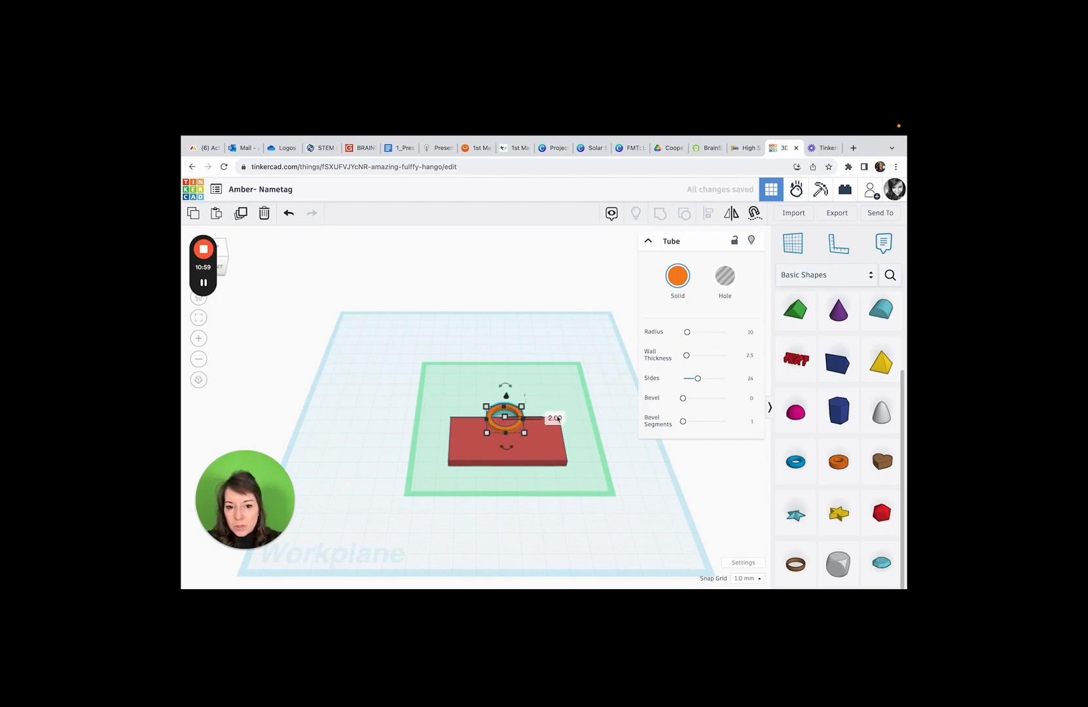
click(554, 418)
text(4)
key(Return)
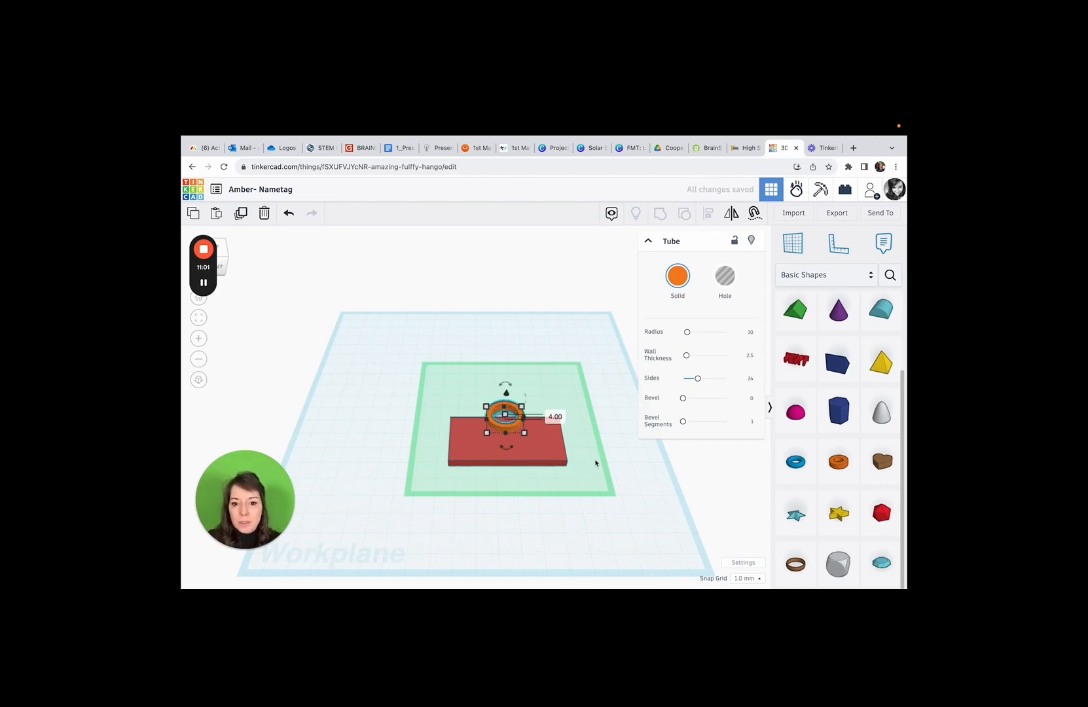
click(605, 474)
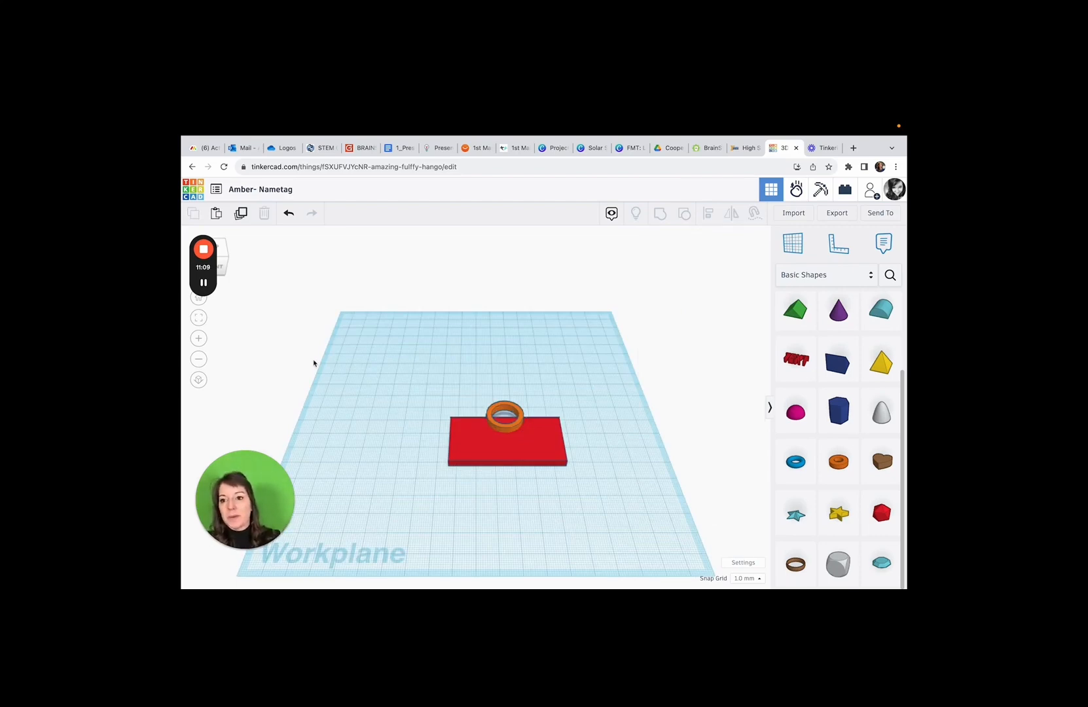
From the front view, lower the ring onto the workplane so it sits level with the plate.
mouse_move(216, 277)
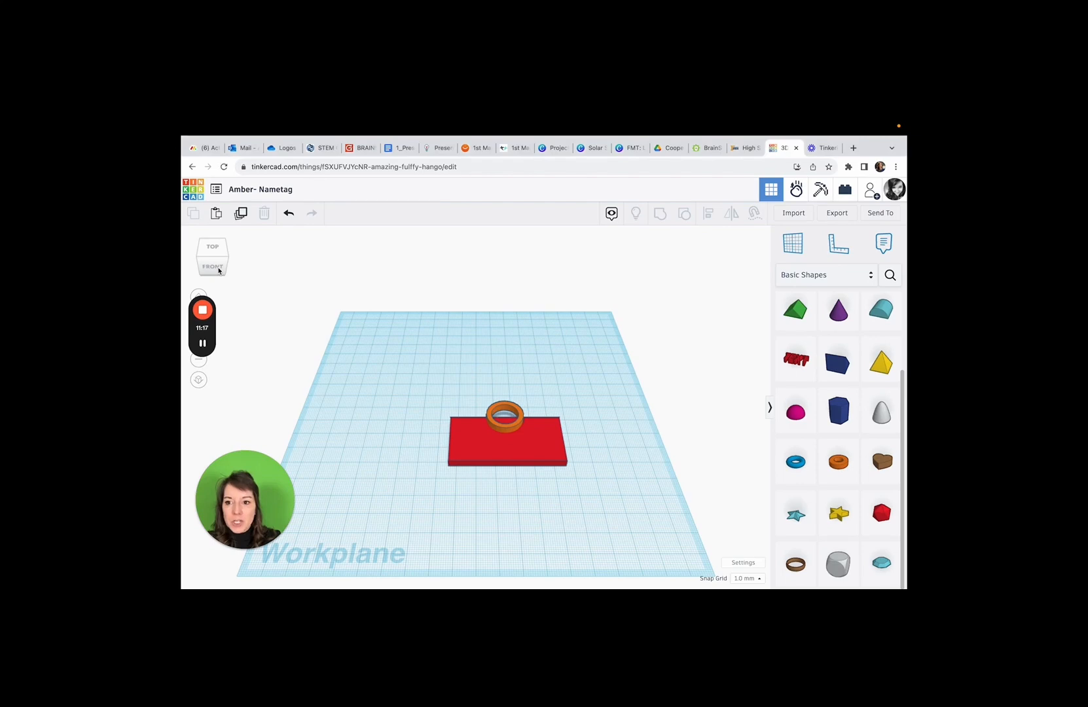
click(218, 268)
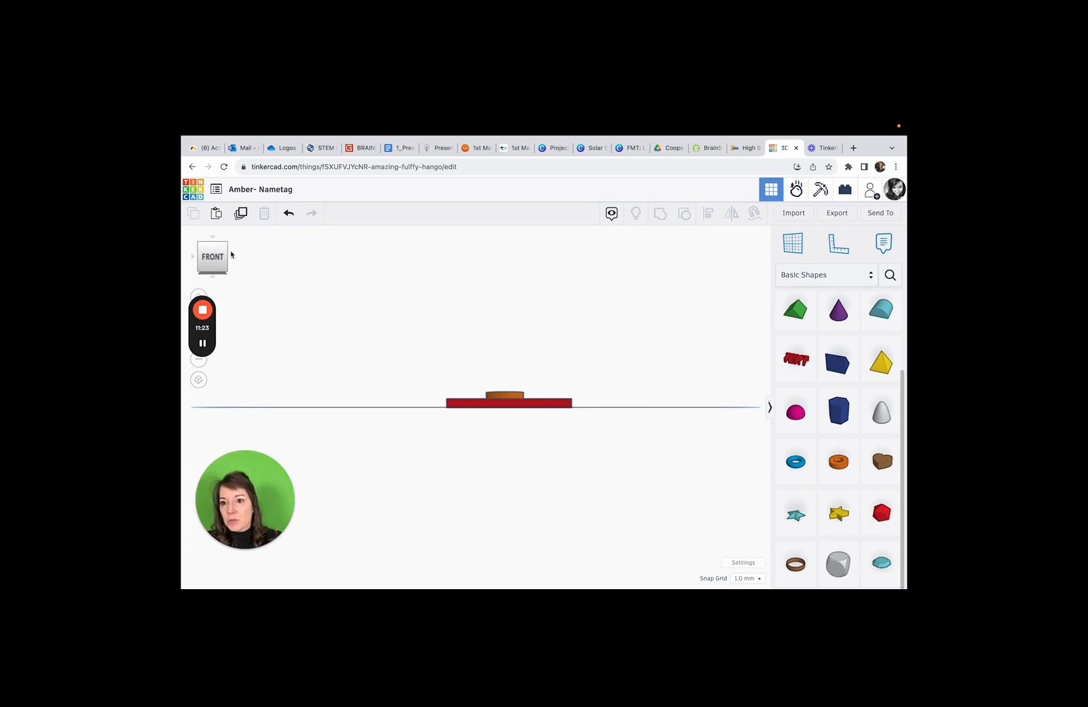
click(215, 239)
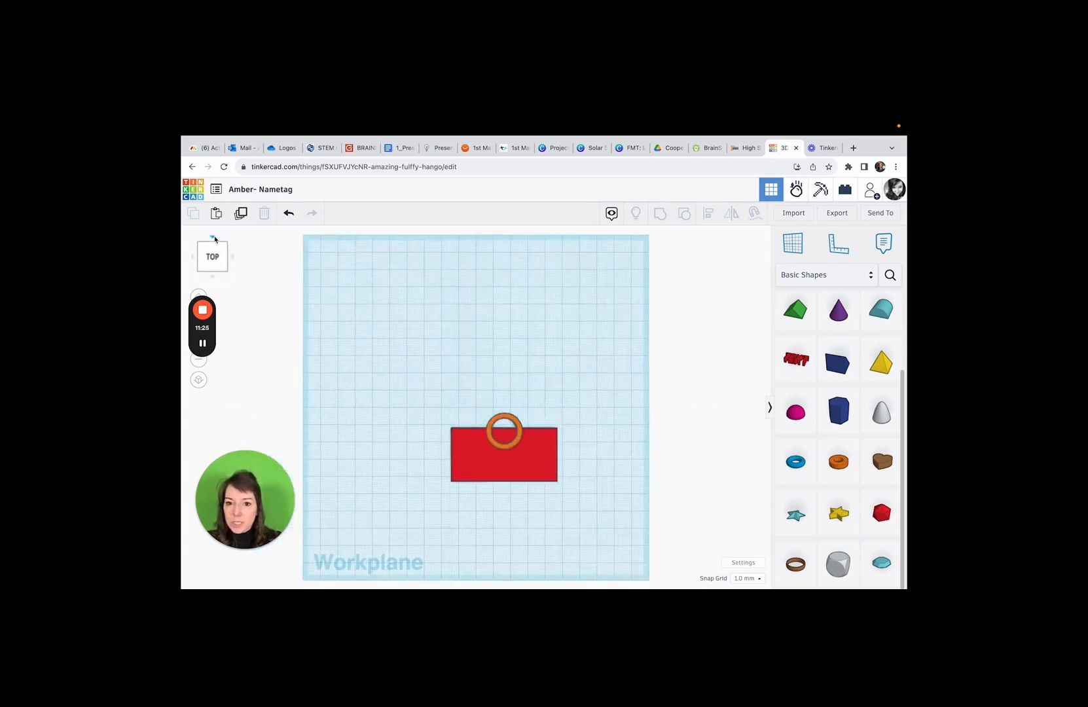
click(203, 291)
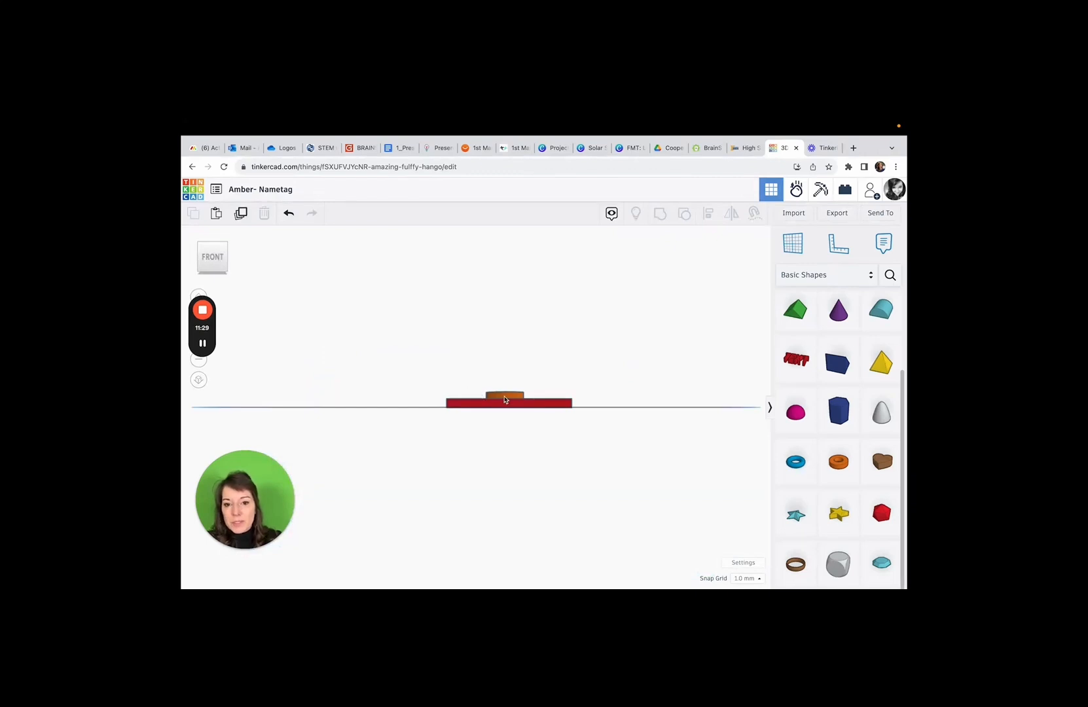
click(505, 400)
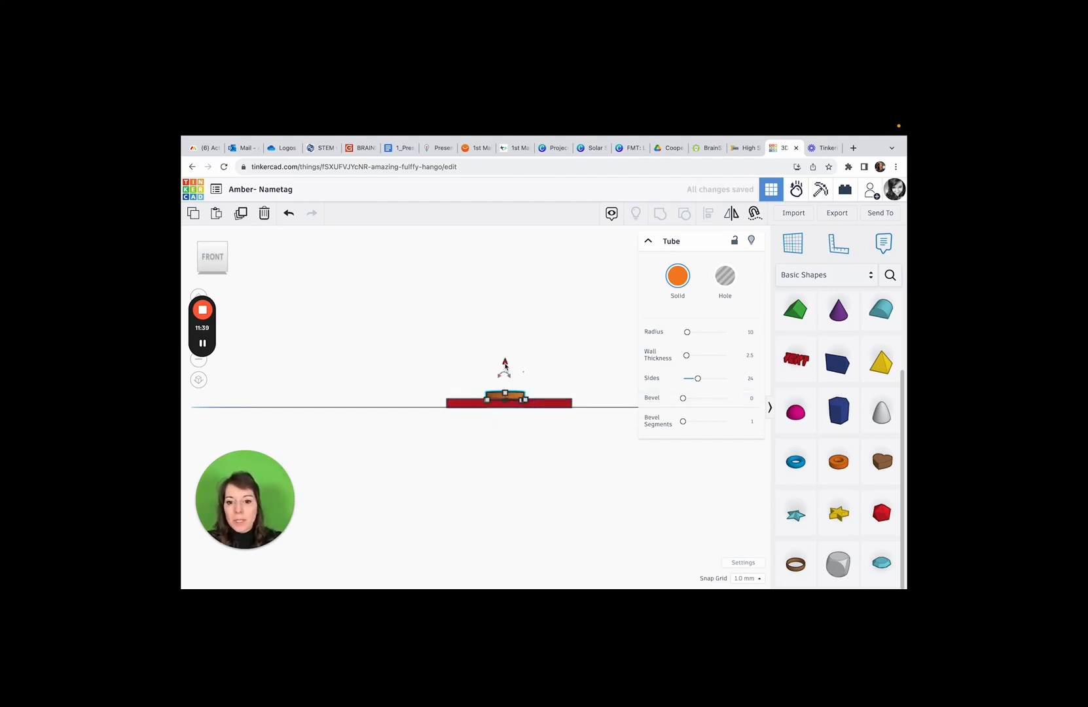
mouse_move(505, 363)
mouse_down()
mouse_move(510, 283)
mouse_move(505, 370)
mouse_up()
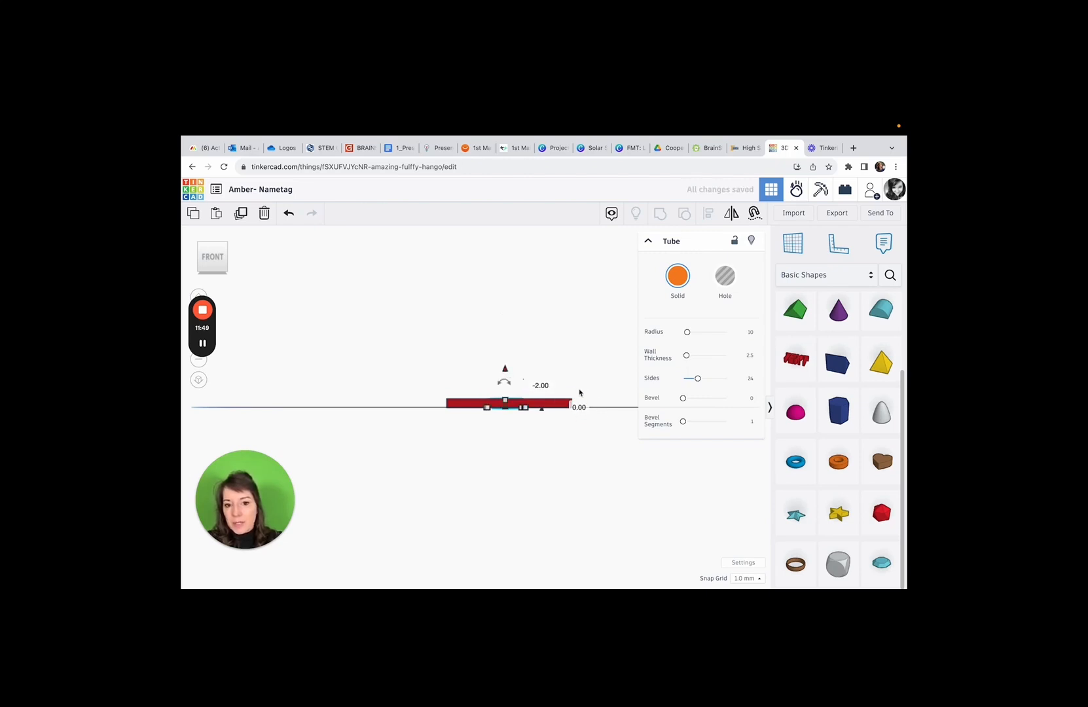
click(566, 357)
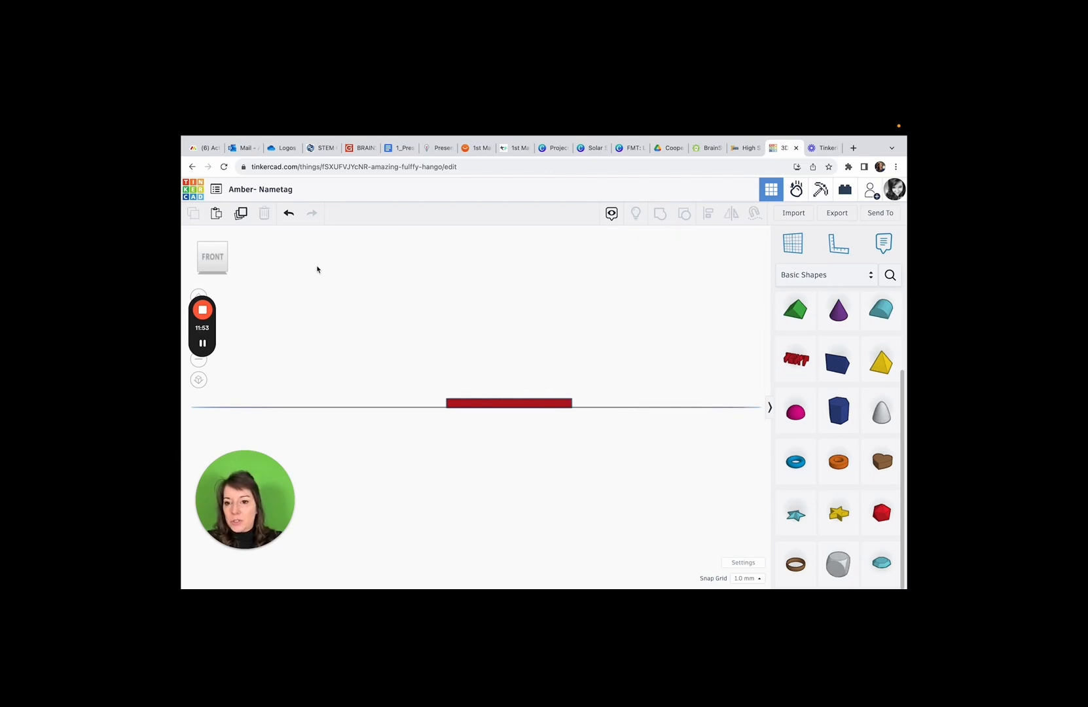
From the top view, shift the ring outward so only its rim overlaps the plate's back edge.
click(210, 241)
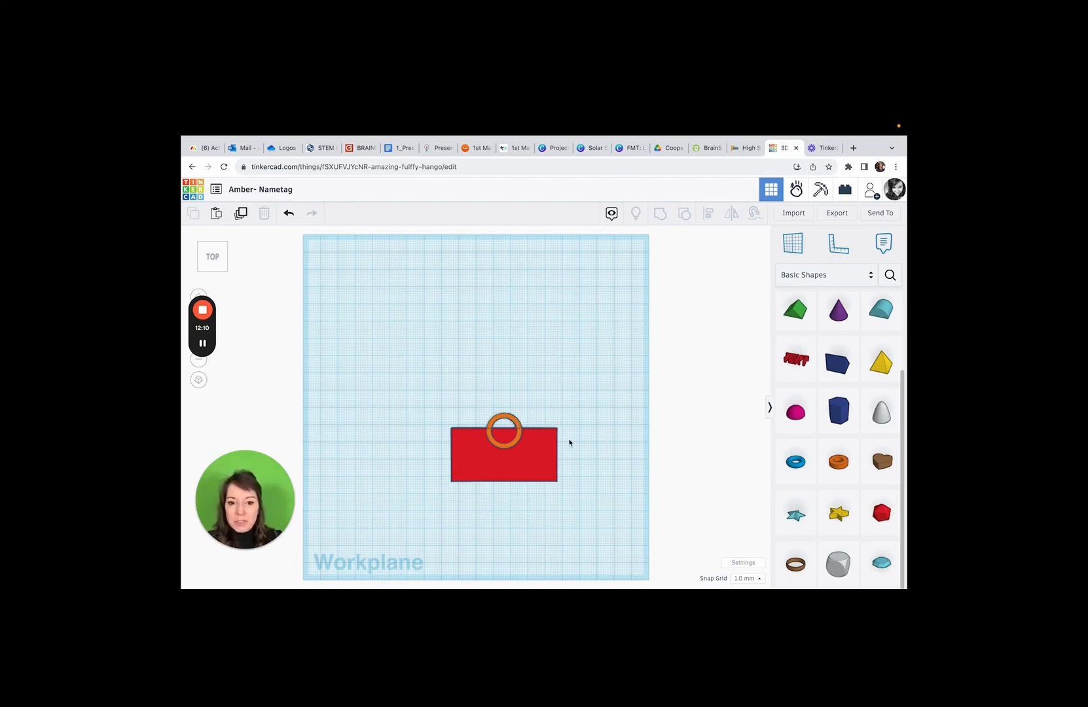
click(520, 440)
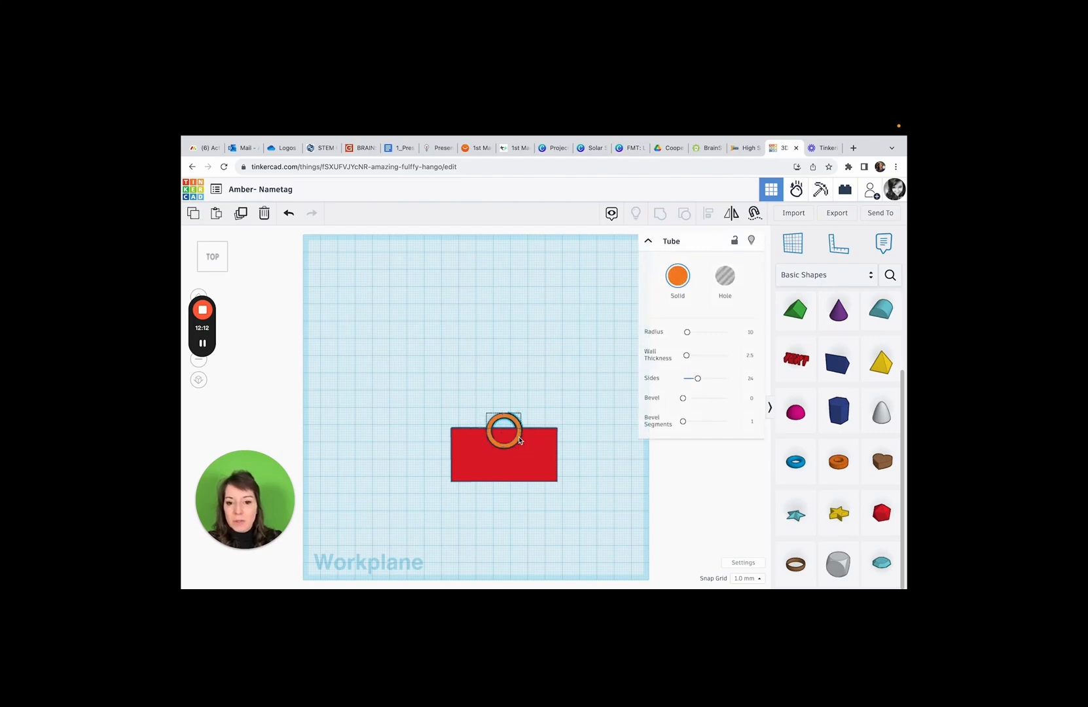
drag(520, 439, 521, 429)
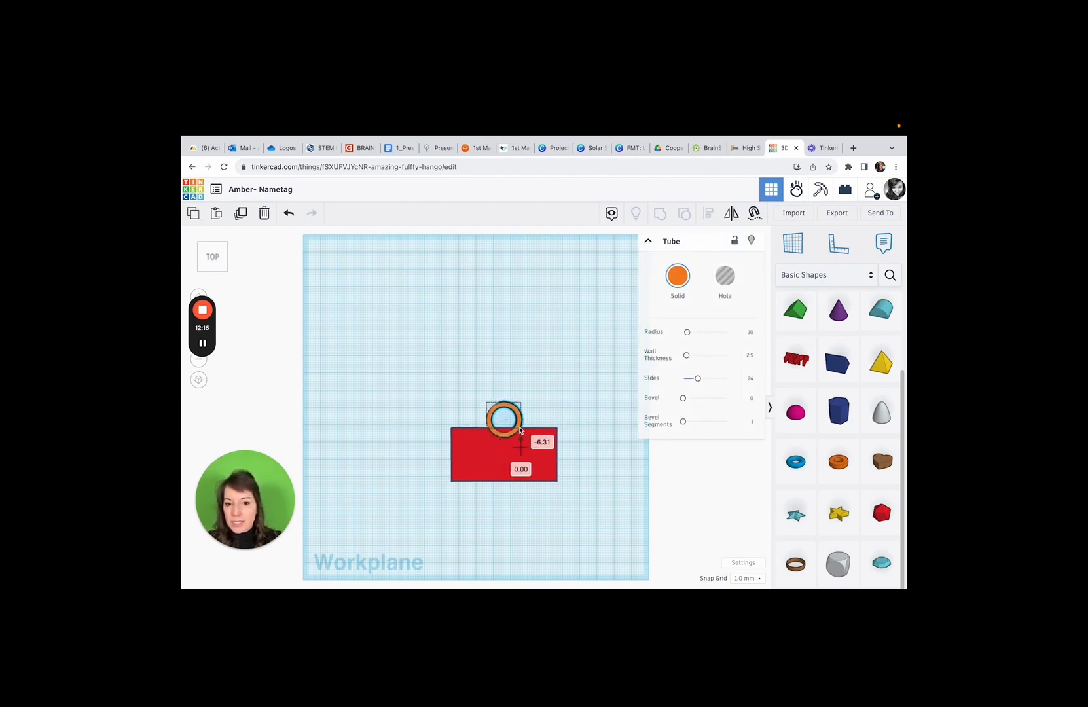
drag(520, 430, 521, 430)
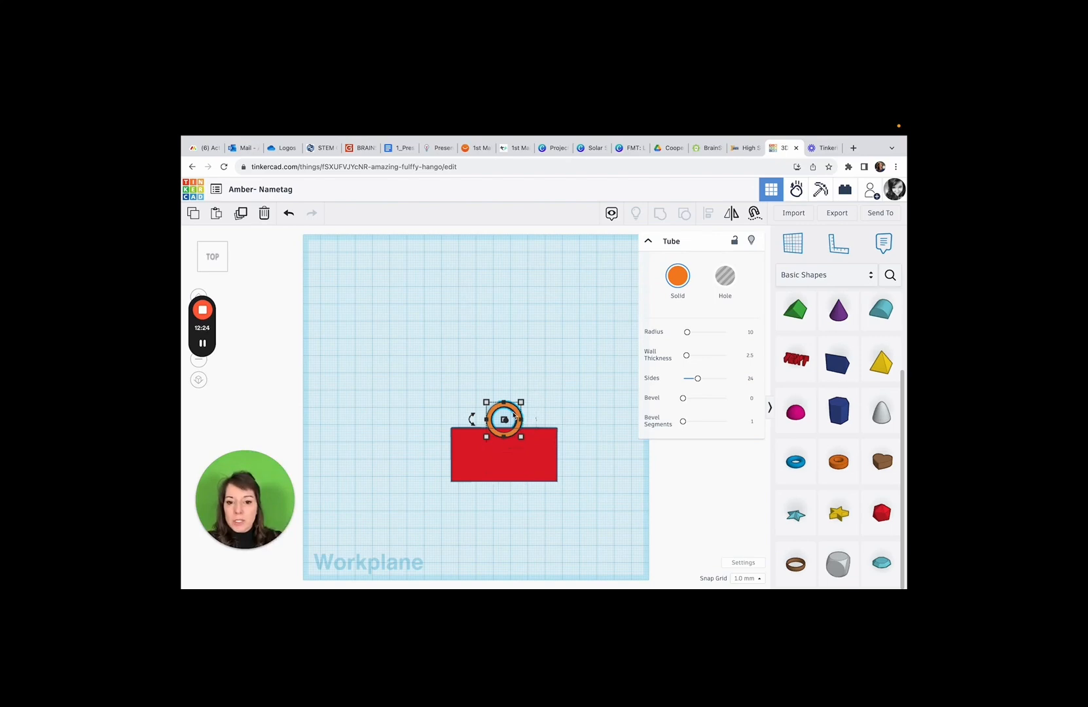
drag(439, 452, 519, 419)
click(579, 405)
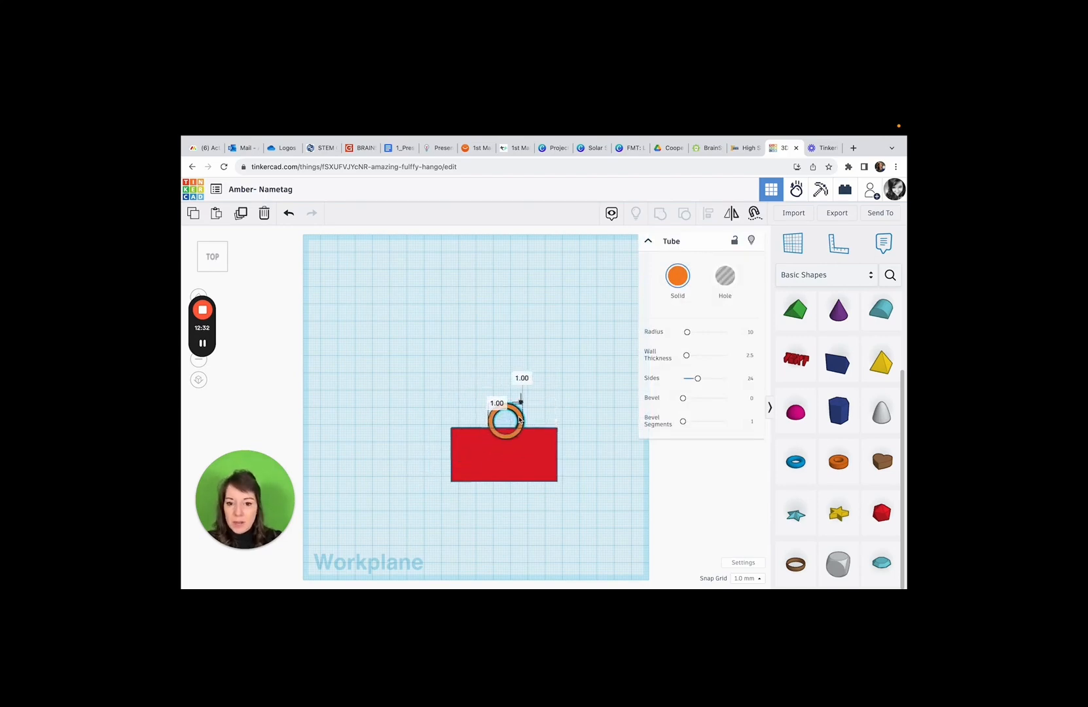
click(584, 440)
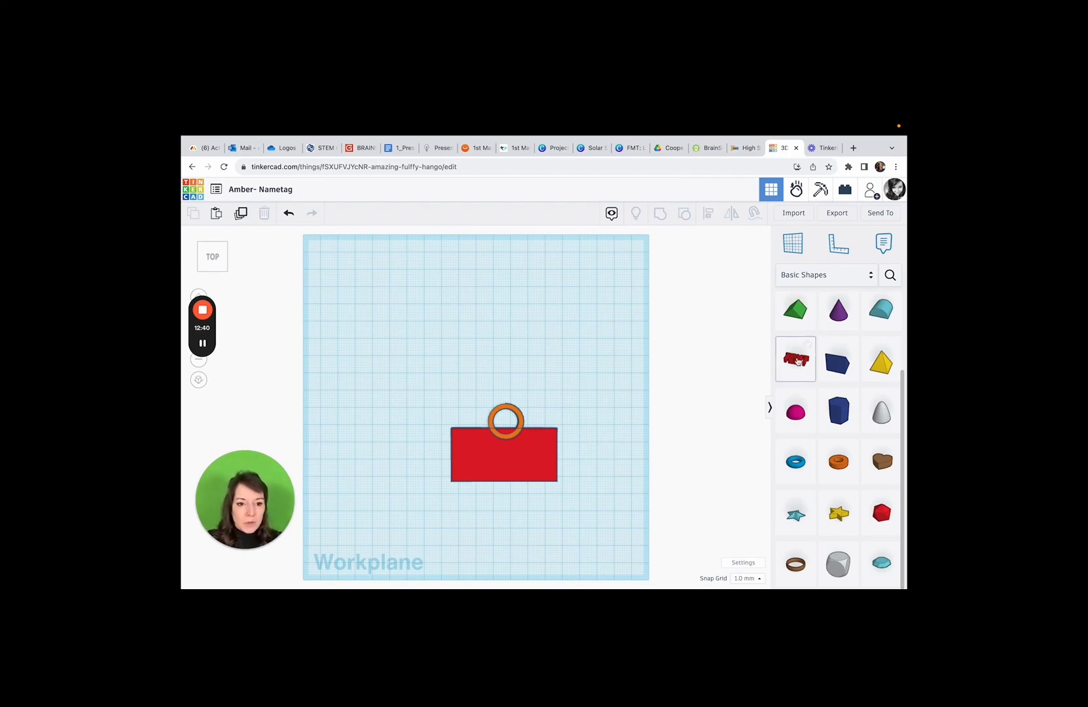
Place a text shape on the nametag plate and replace its default wording with the wearer's first name.
drag(797, 360, 504, 457)
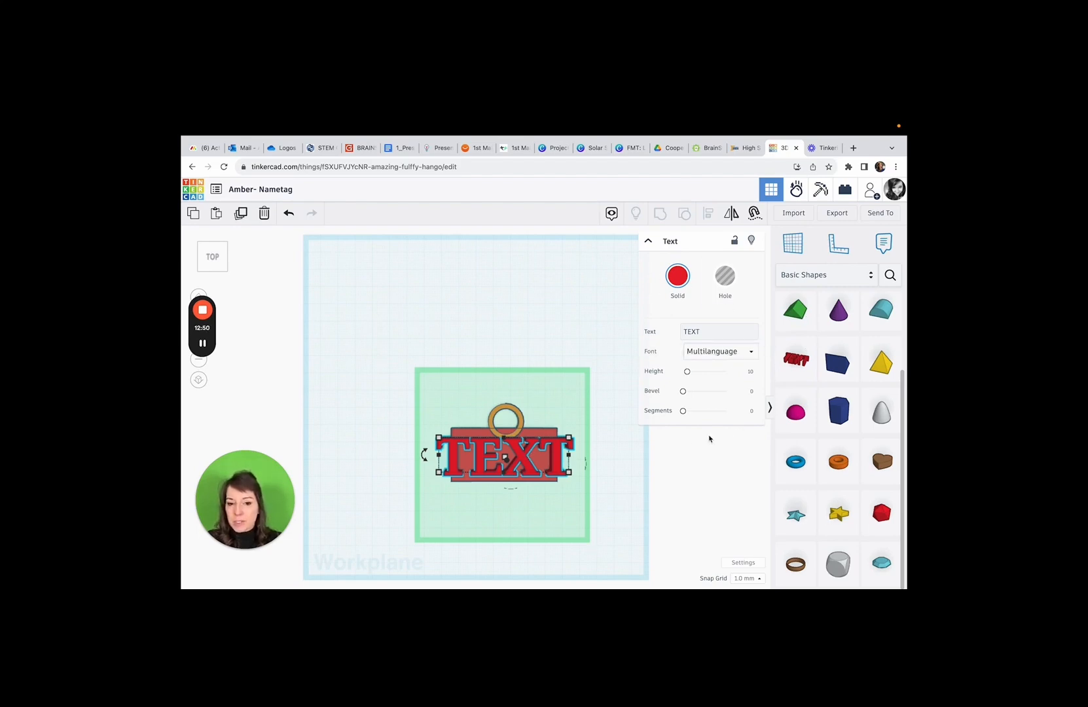
click(707, 332)
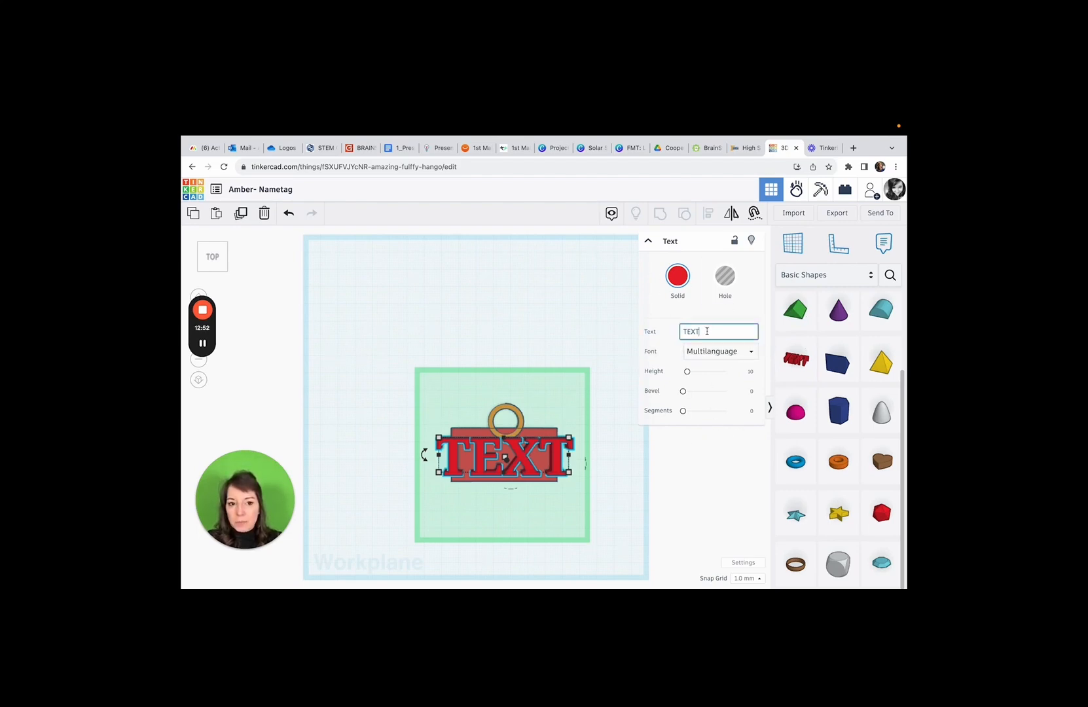
key(BackSpace)
key(BackSpace)
key(BackSpace)
key(BackSpace)
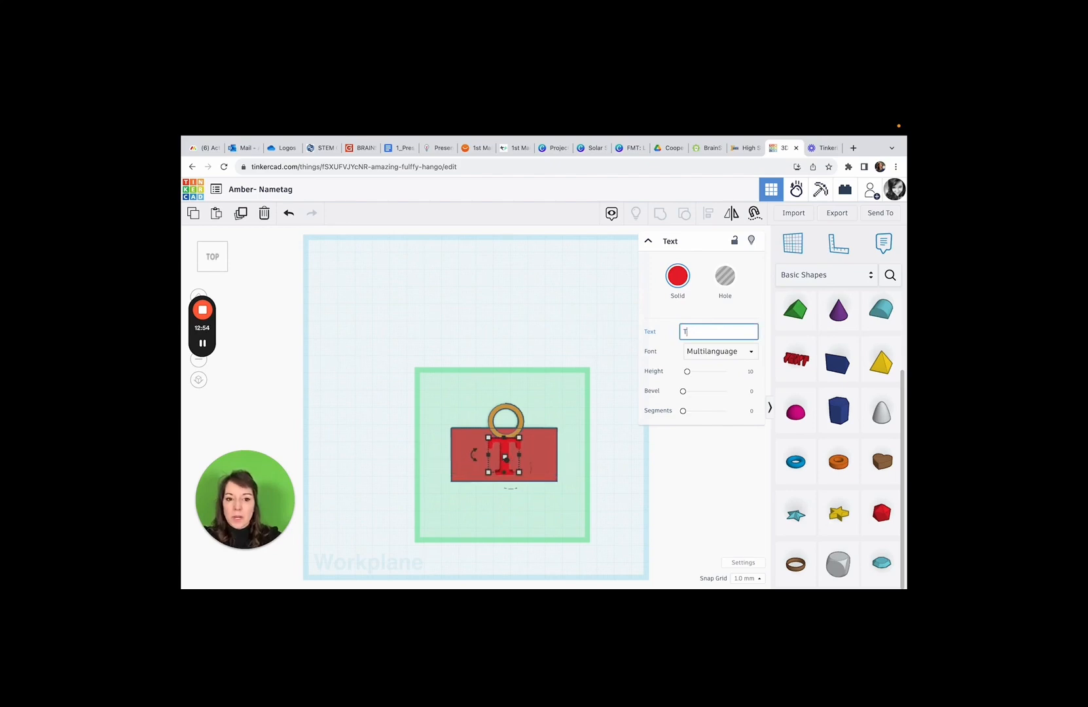
text(Amber)
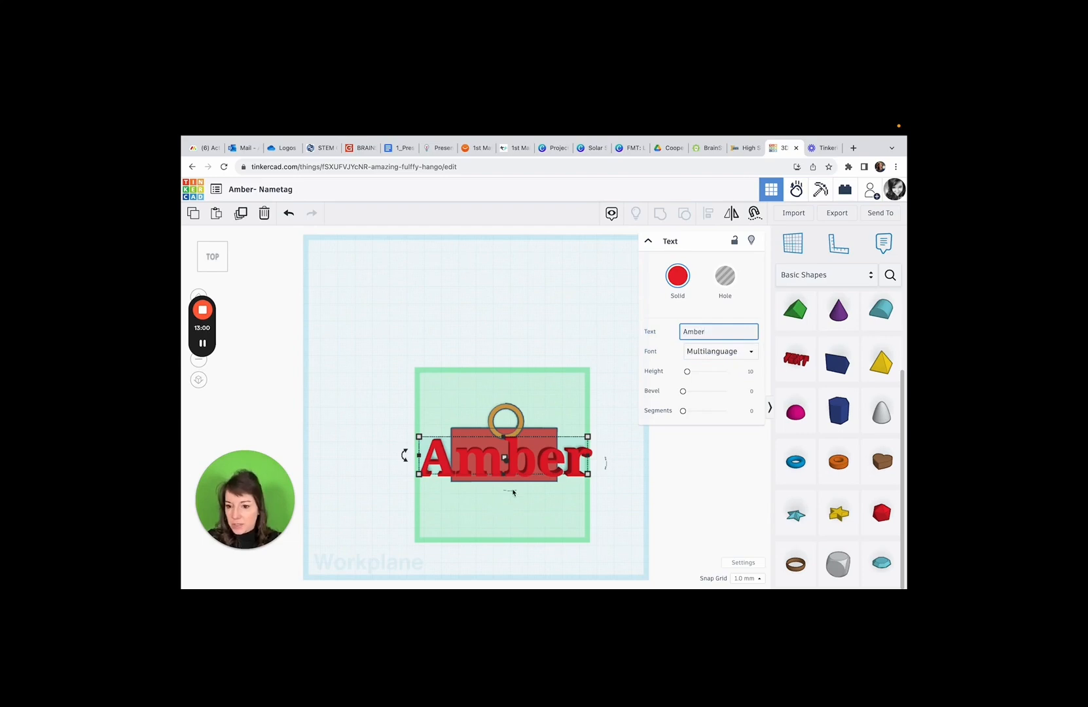
click(612, 512)
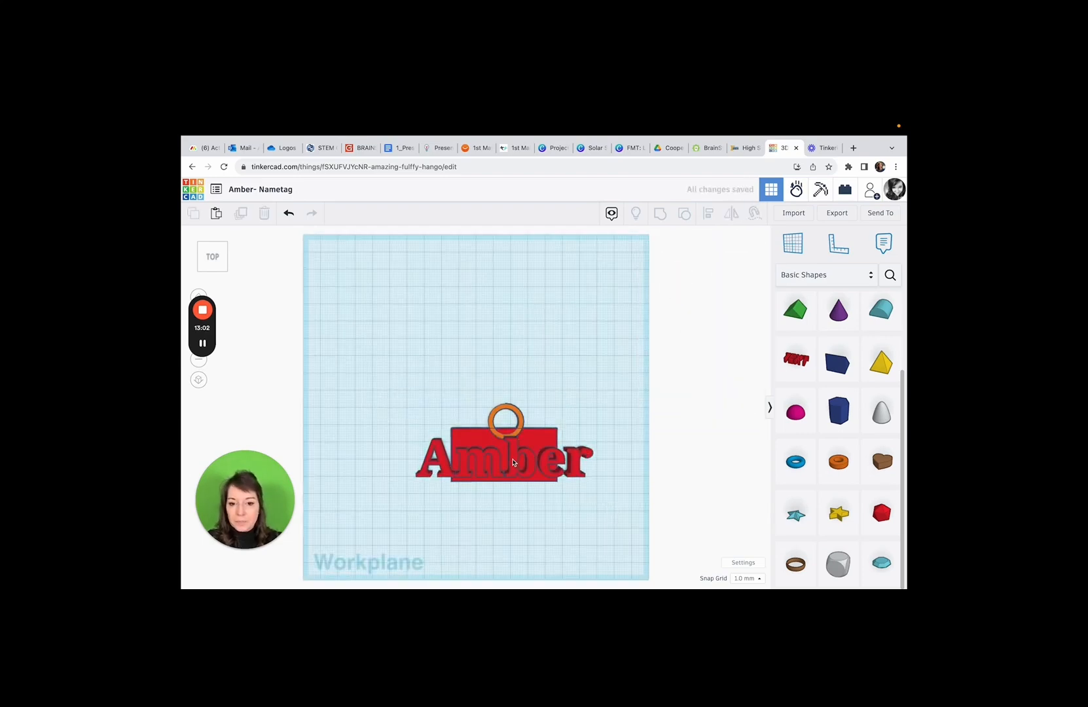
Shrink the name text from two opposite corners so it fits within the plate's outline.
click(420, 476)
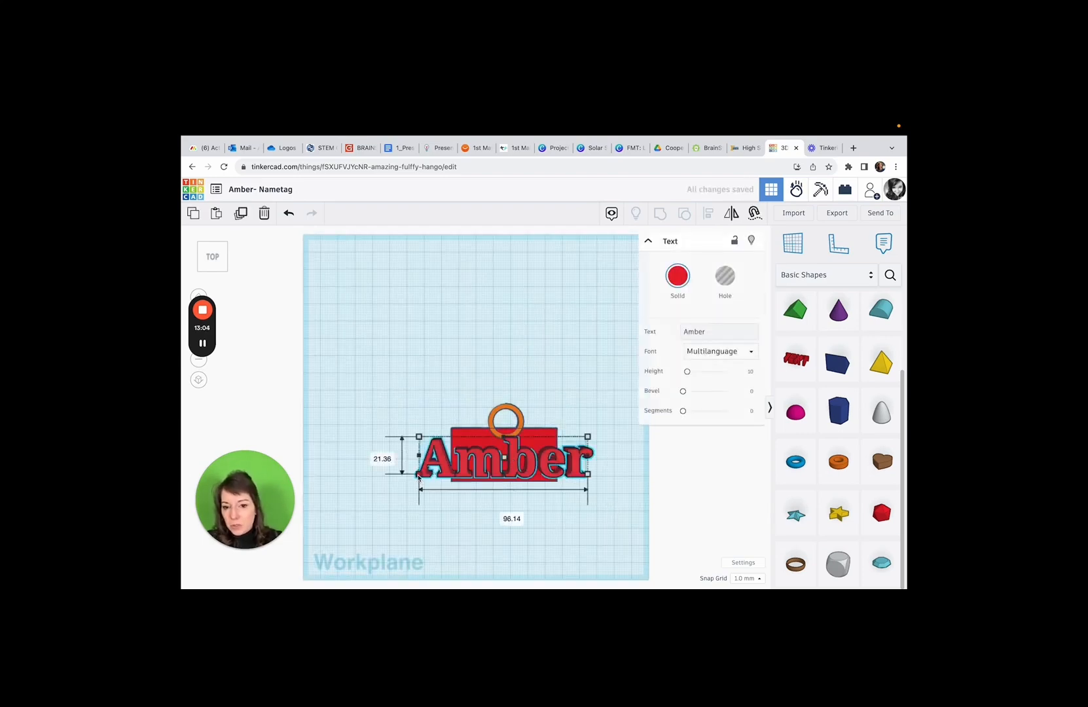
drag(420, 478, 457, 471)
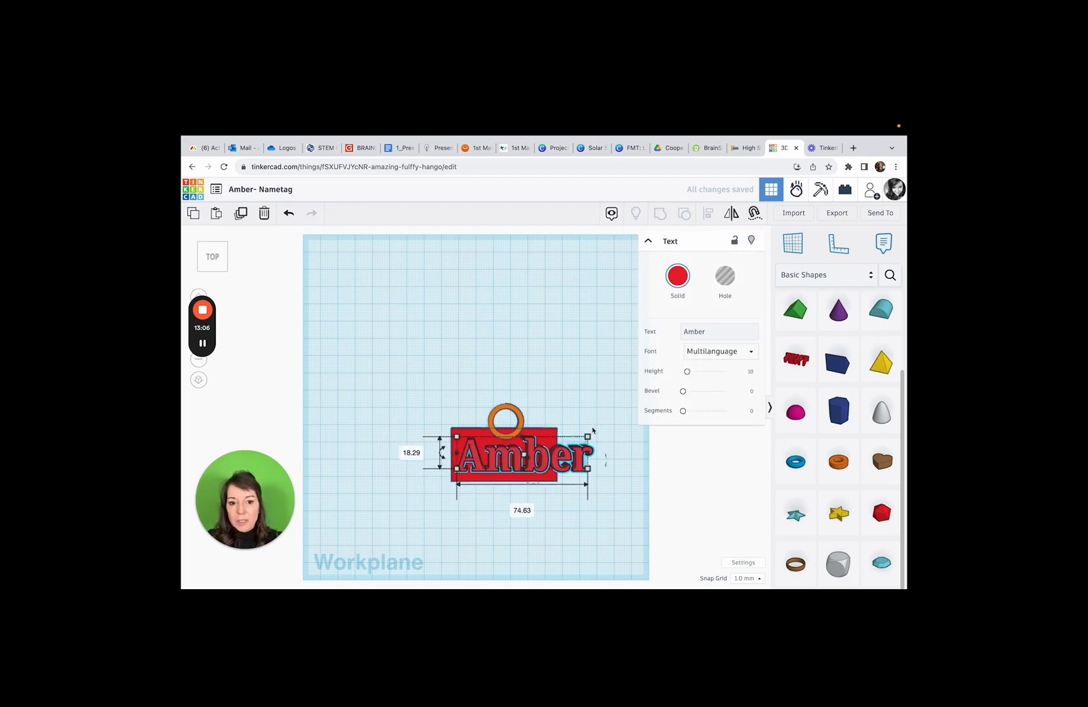
drag(587, 436, 552, 440)
click(609, 497)
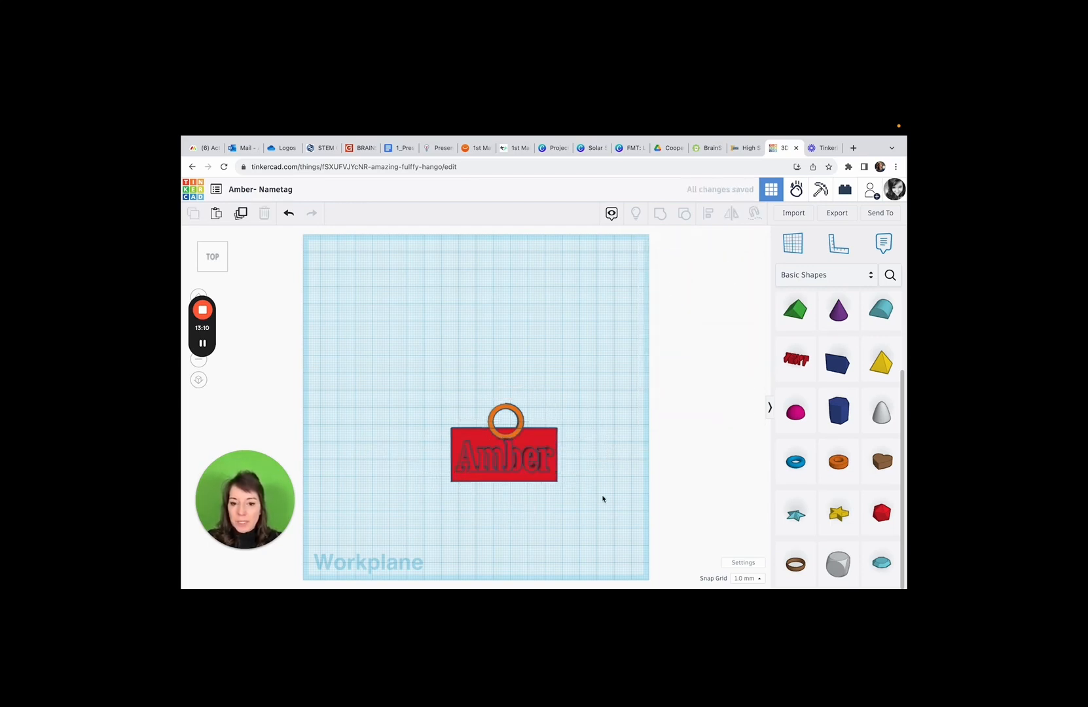
From the front view, reduce the name text's height above the plate to 3 mm.
click(531, 466)
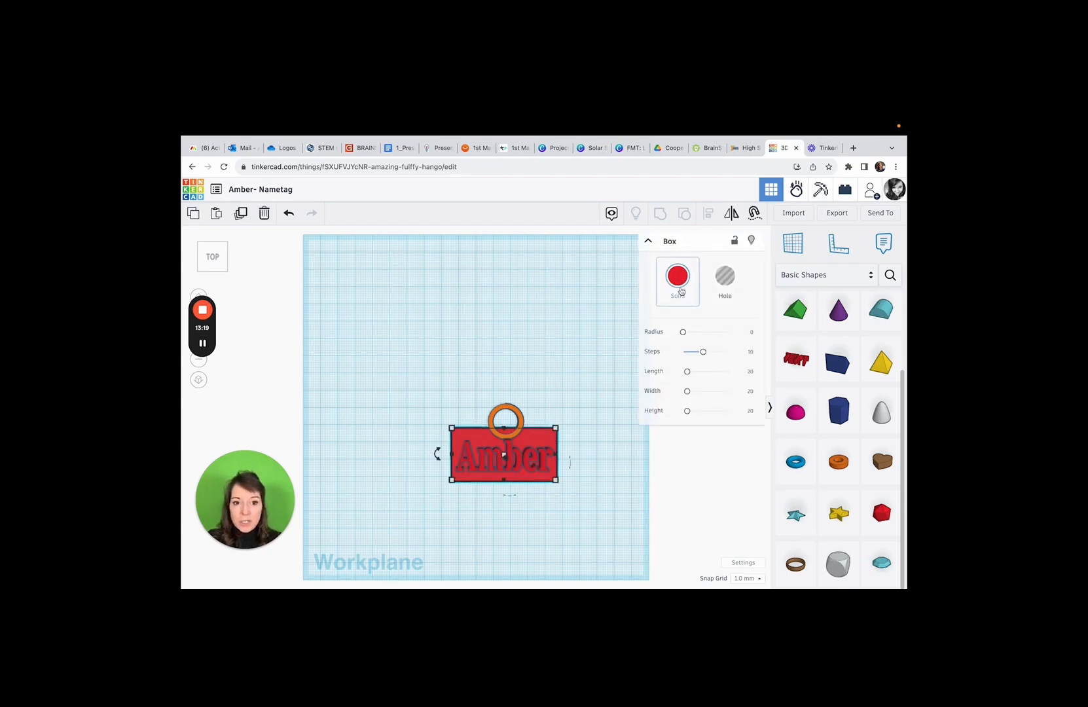
click(214, 277)
click(214, 274)
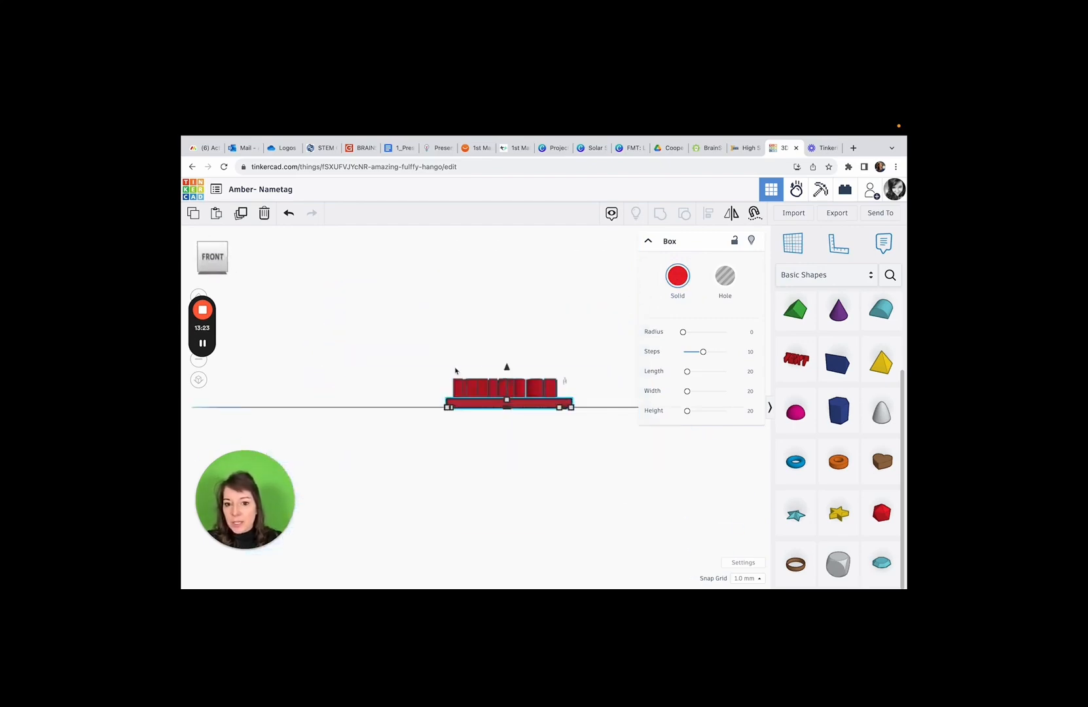
click(535, 391)
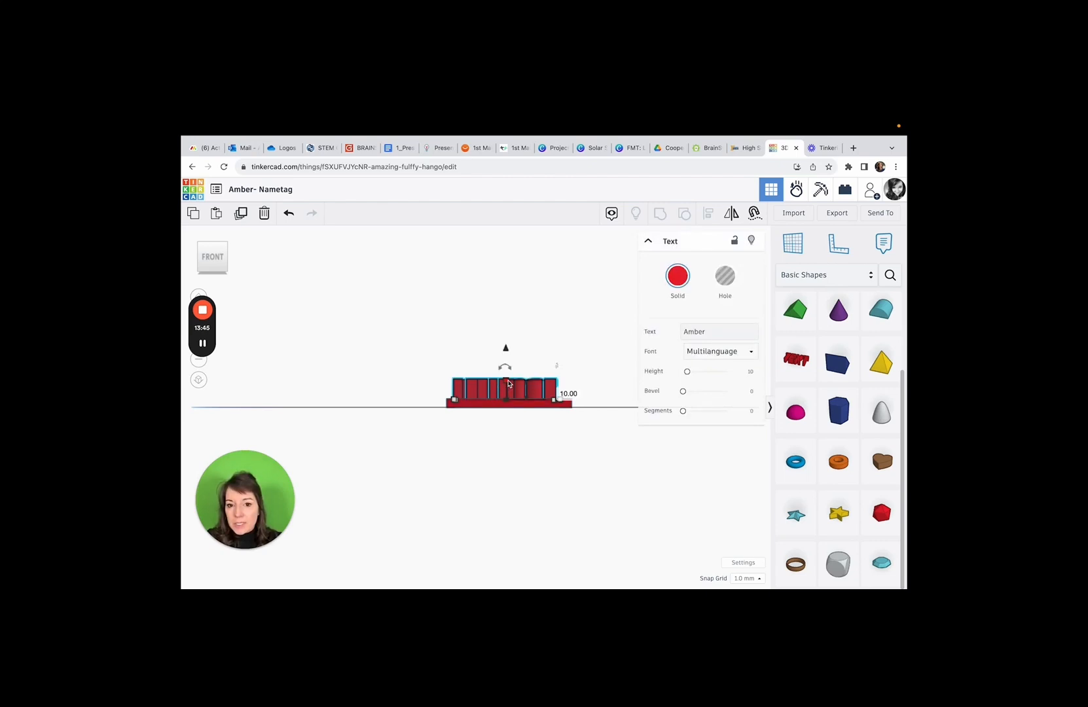
drag(508, 382, 537, 400)
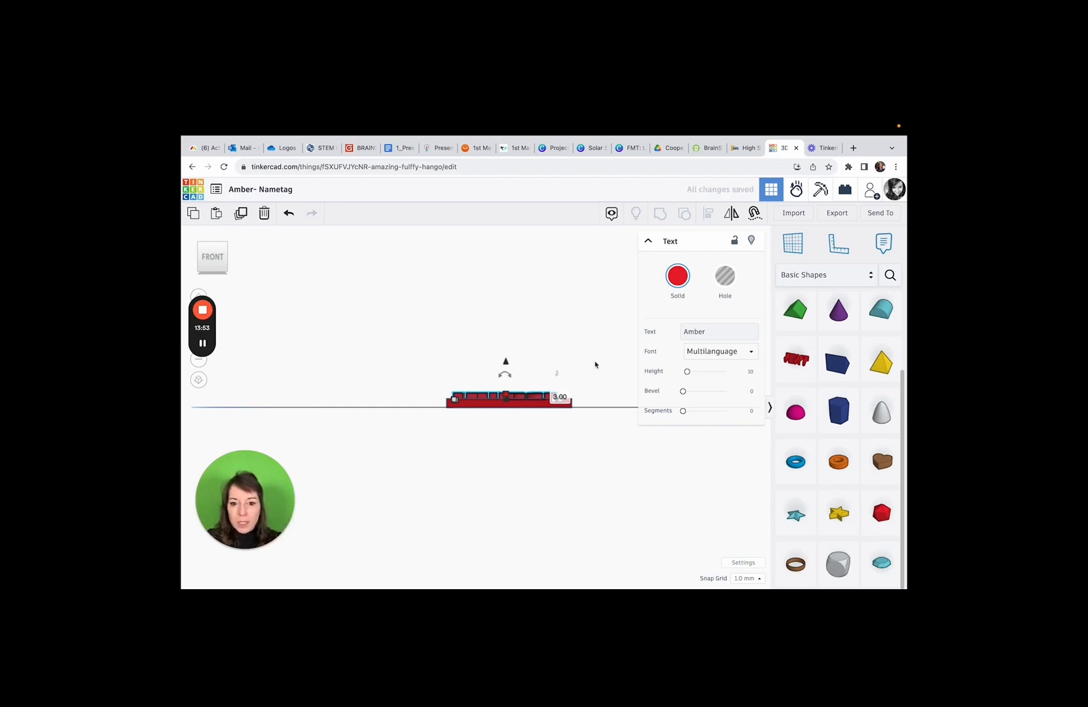
click(620, 370)
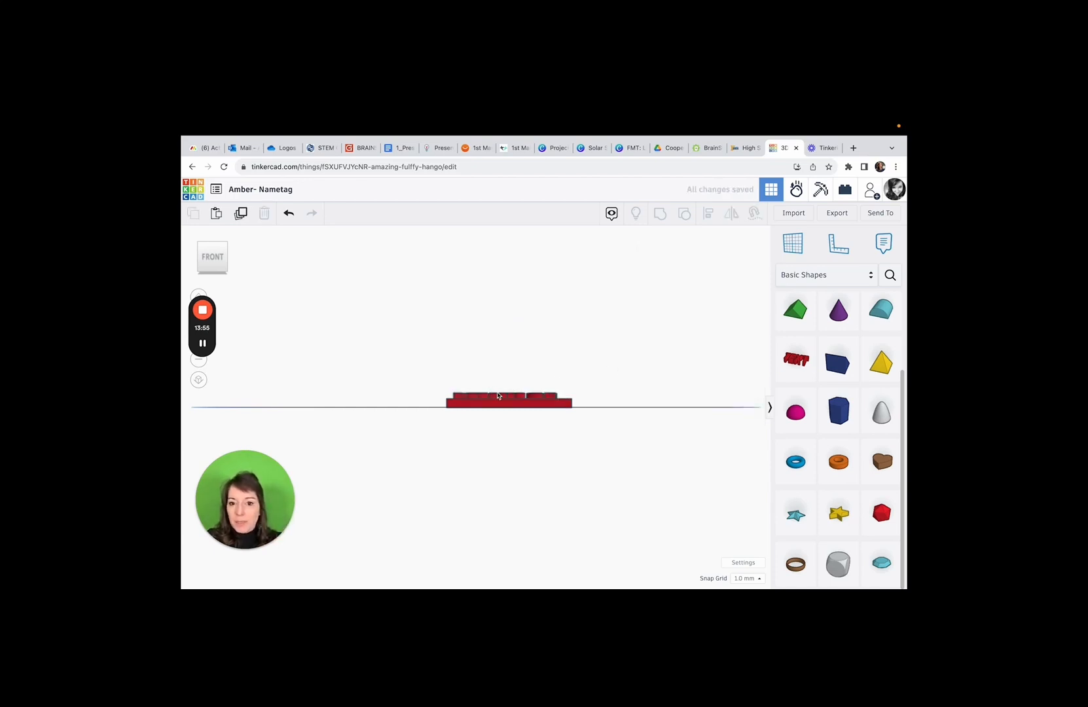
Return to the top view and turn the name text from a solid into a hole.
click(212, 244)
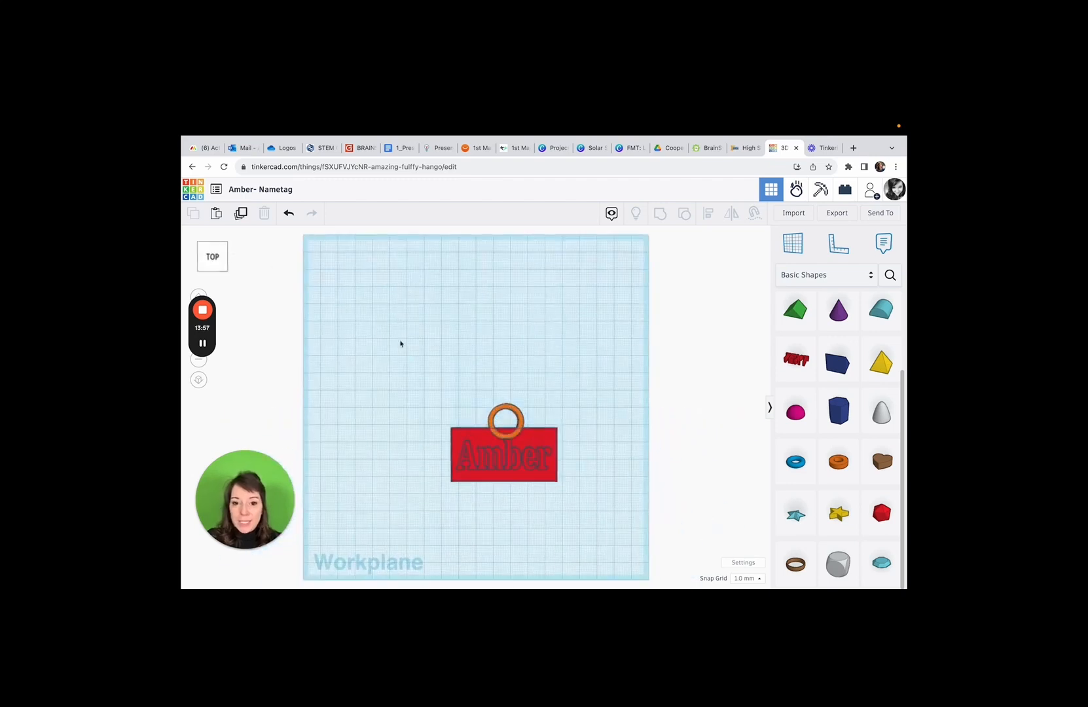
click(508, 463)
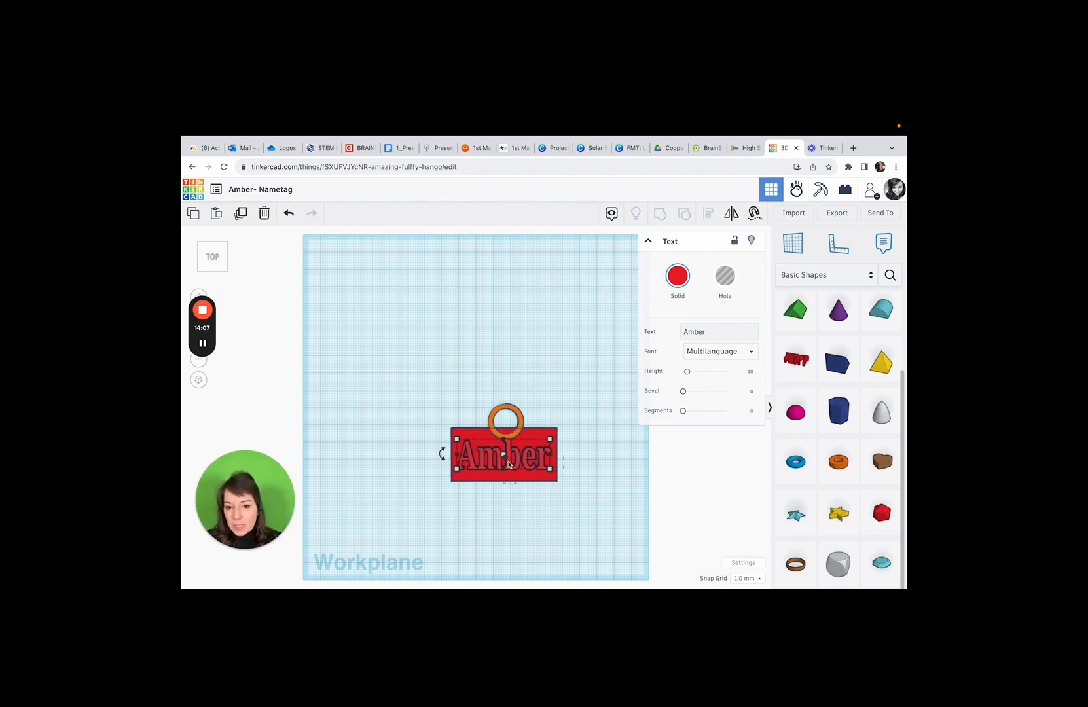
click(725, 282)
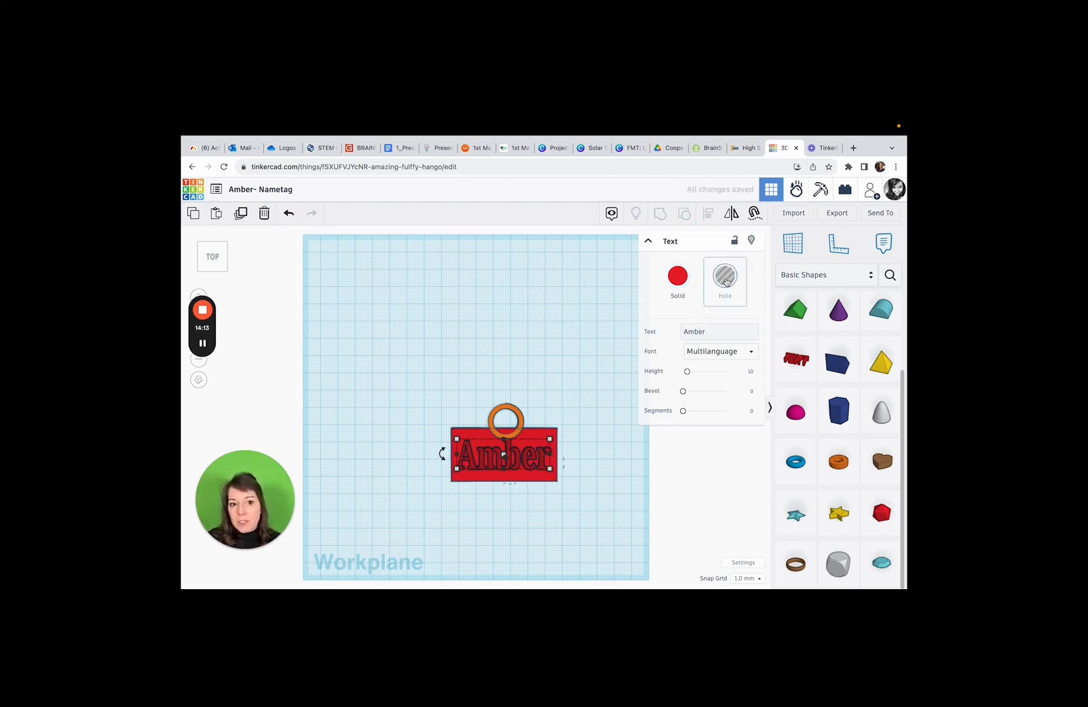
Switch the name text between solid and hole to compare the two, and leave it as a red solid.
click(679, 280)
click(738, 273)
click(679, 281)
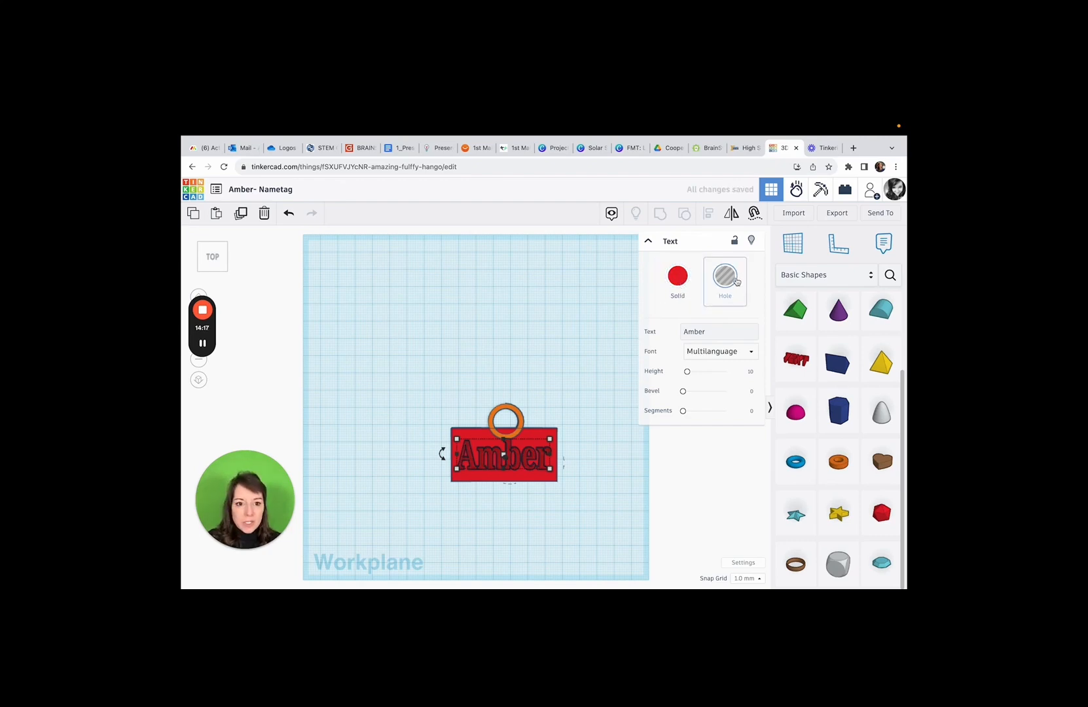
click(610, 455)
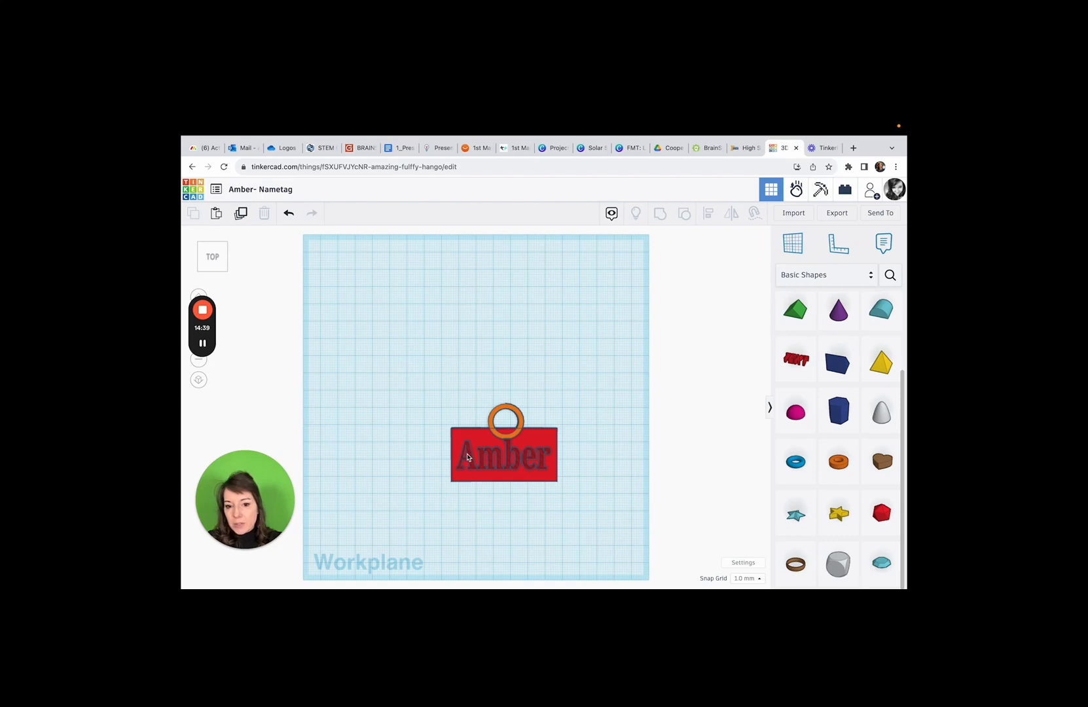
click(519, 466)
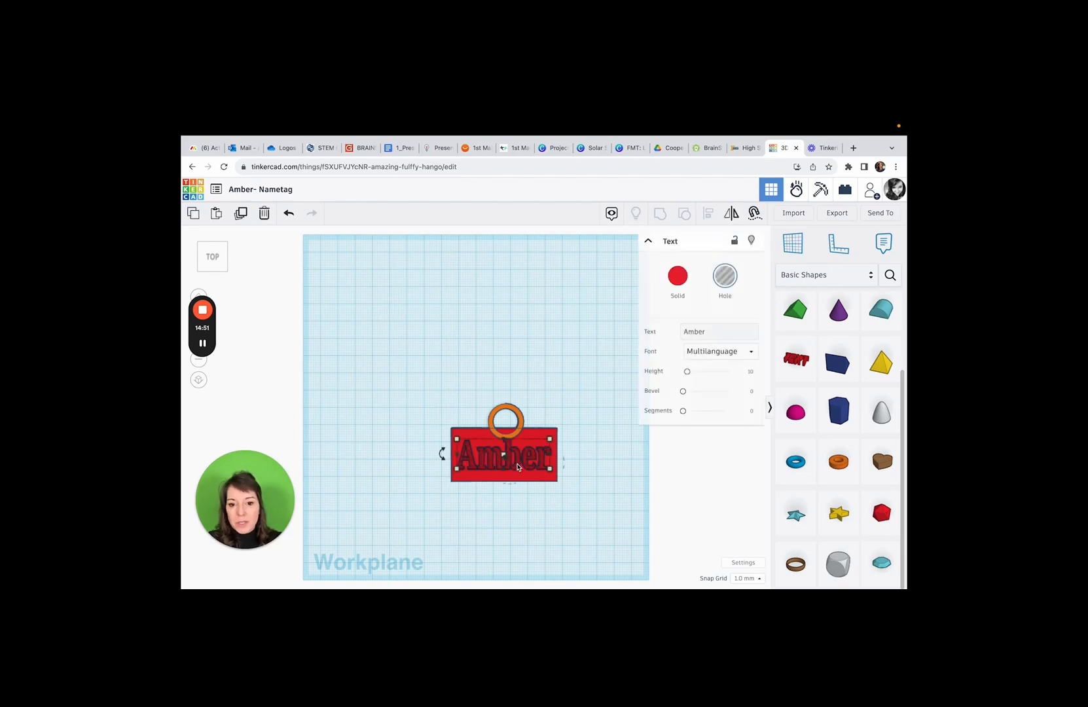
click(677, 276)
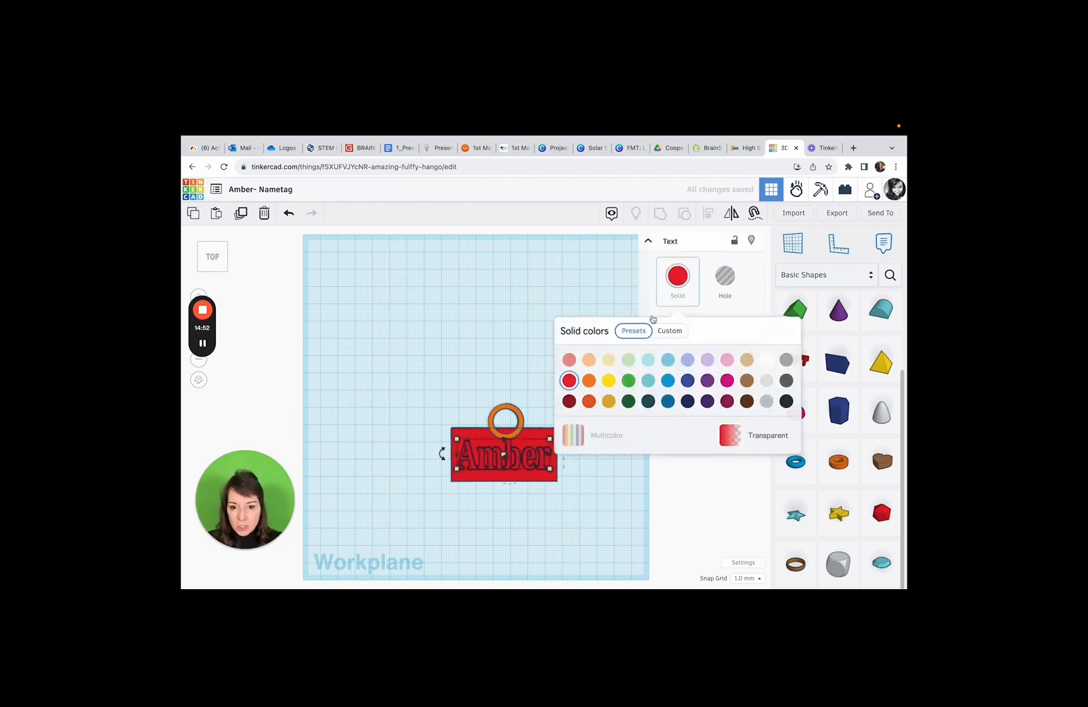
click(611, 492)
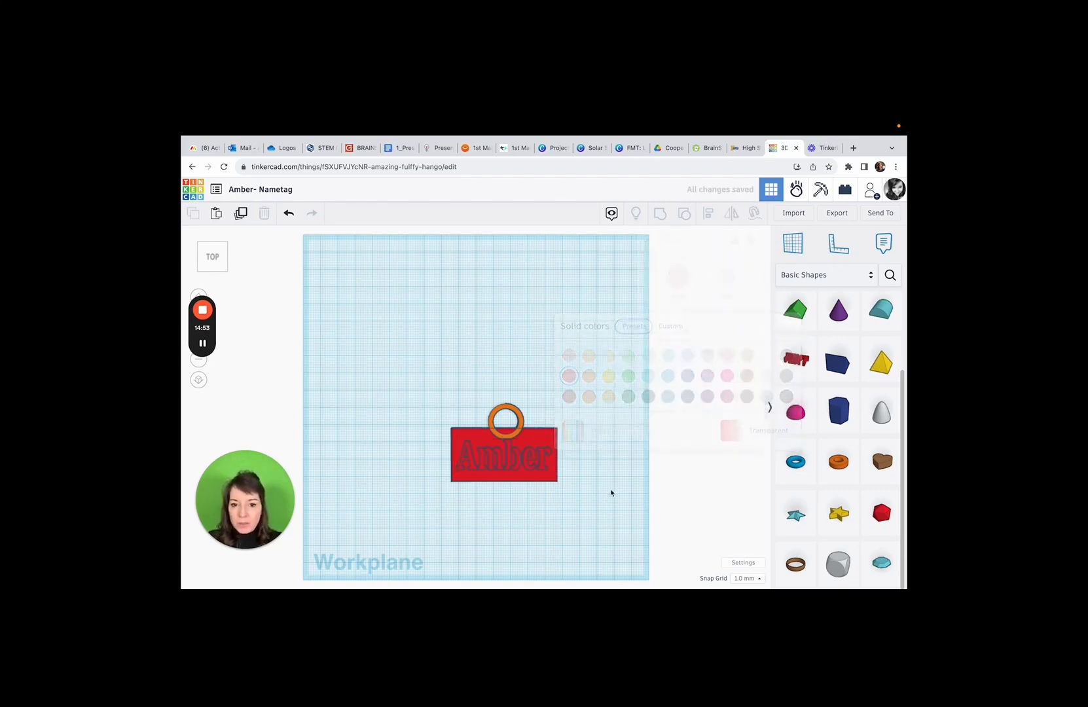
Try the nametag plate as a hole and return it to a red solid.
click(543, 479)
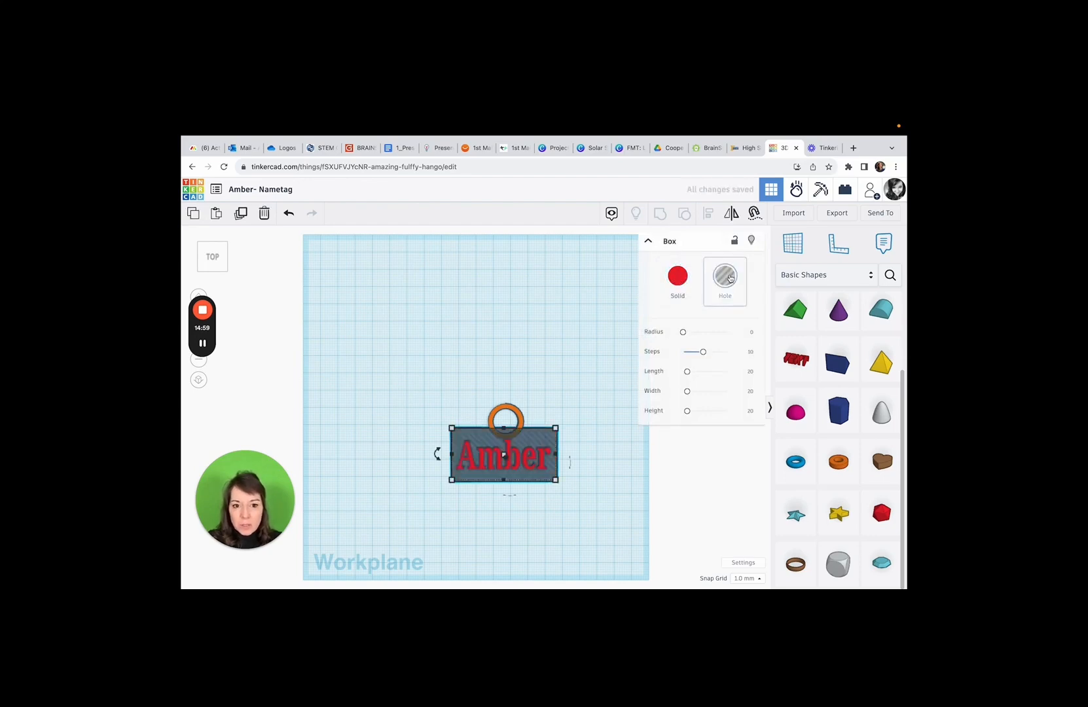
click(683, 280)
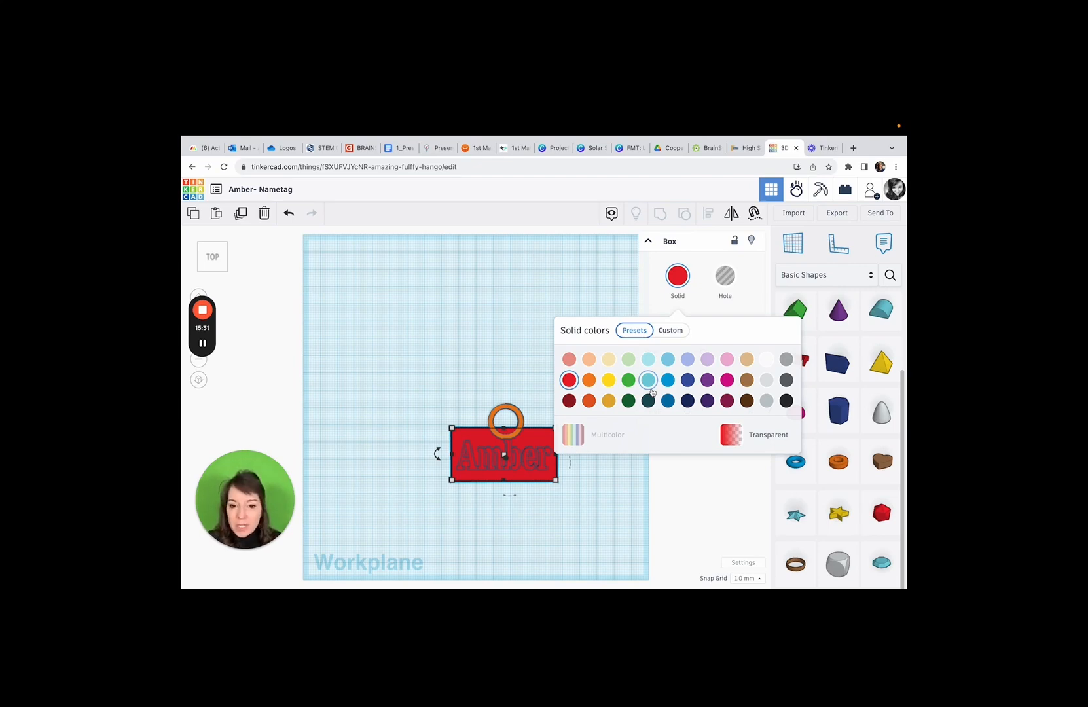
click(616, 500)
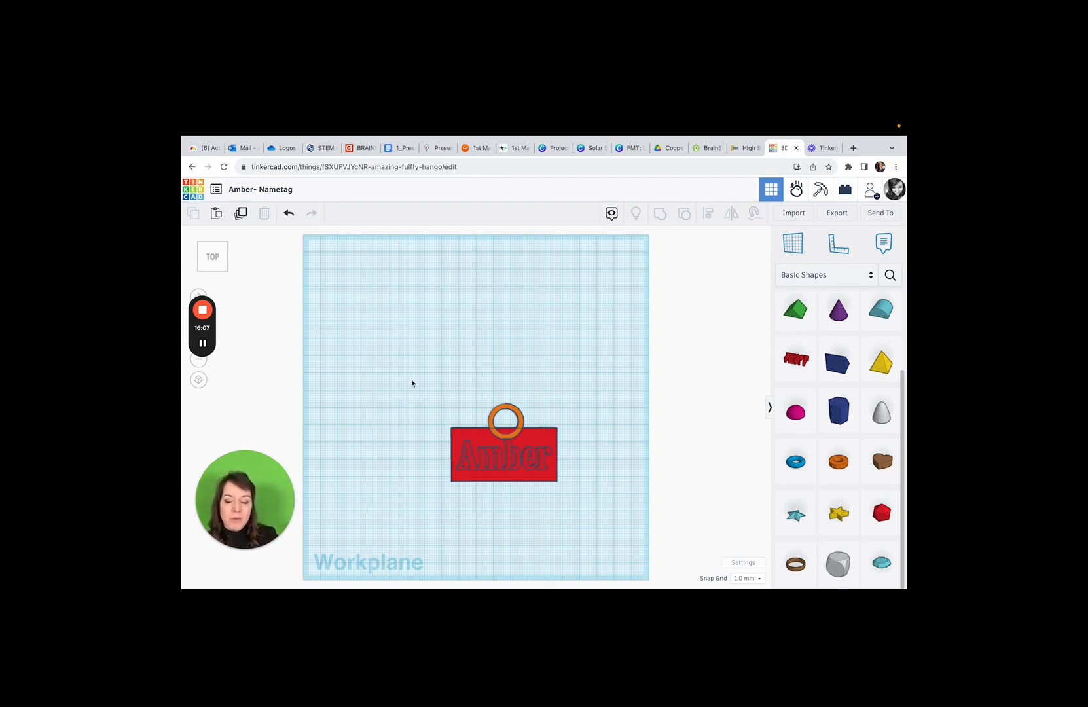
Select the plate, ring and name text together and group them into one shape.
drag(412, 380, 604, 521)
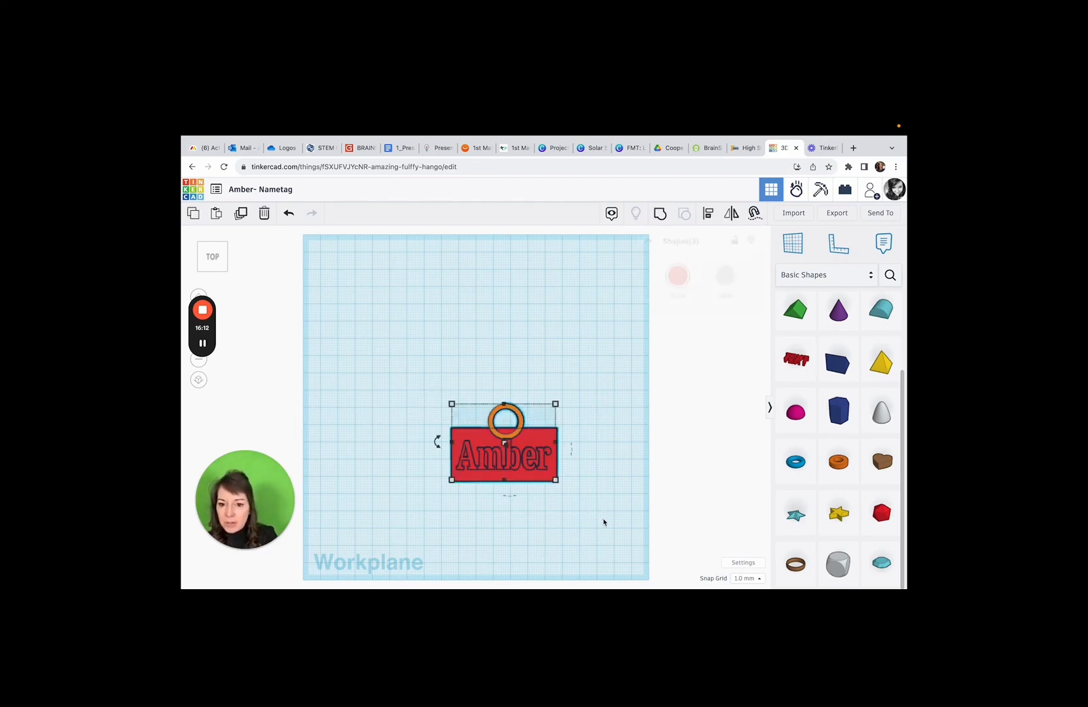
click(404, 384)
drag(404, 384, 591, 527)
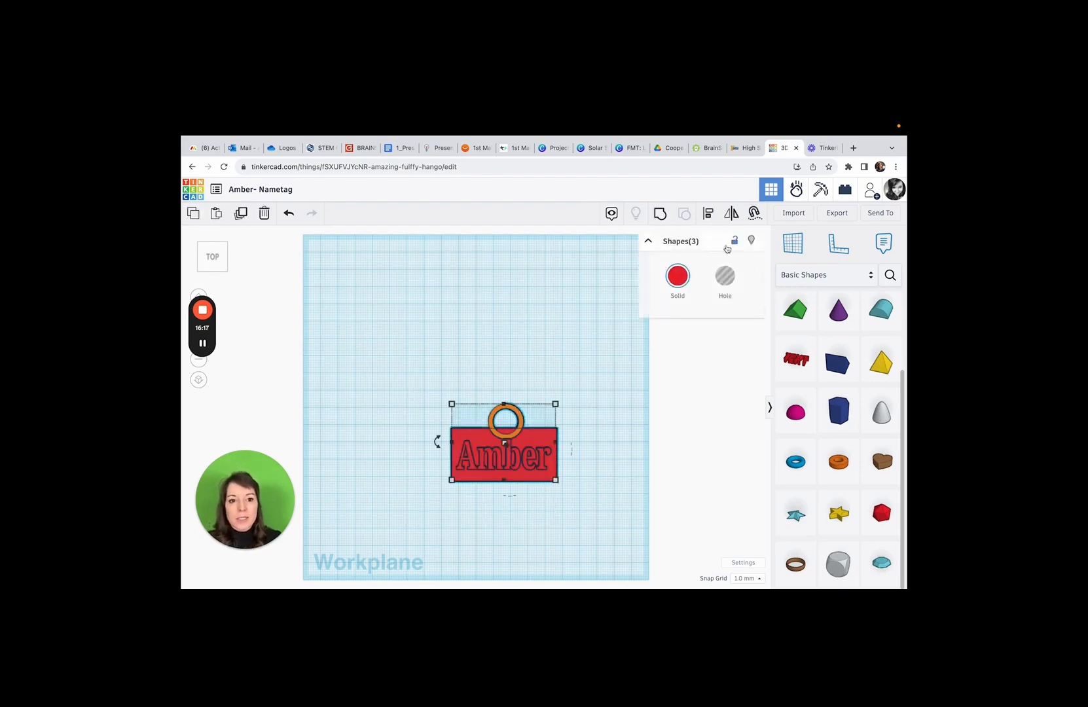
click(660, 215)
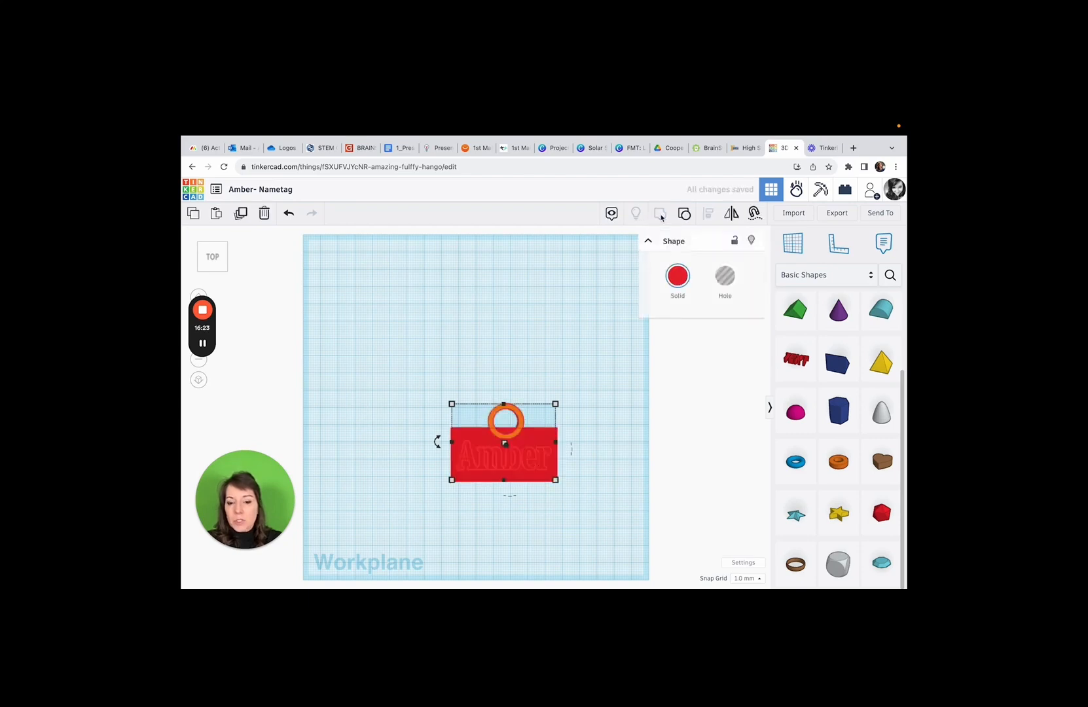
click(603, 408)
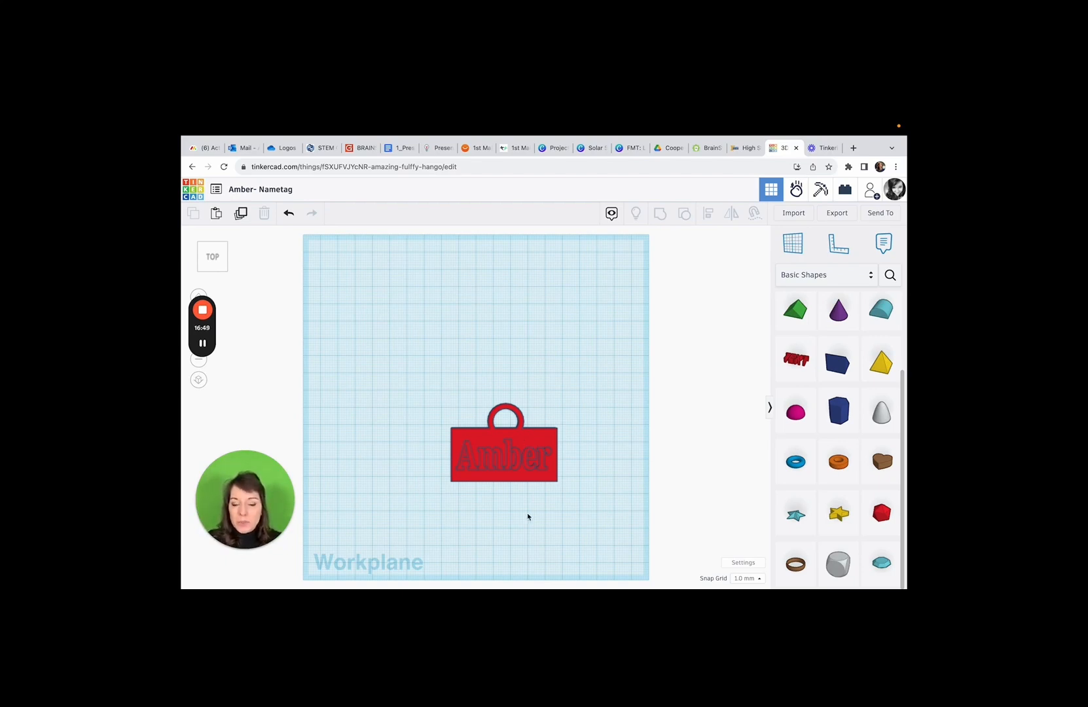
Export everything in the design as an STL file and move the grouped nametag nearer the workplane's centre.
click(846, 214)
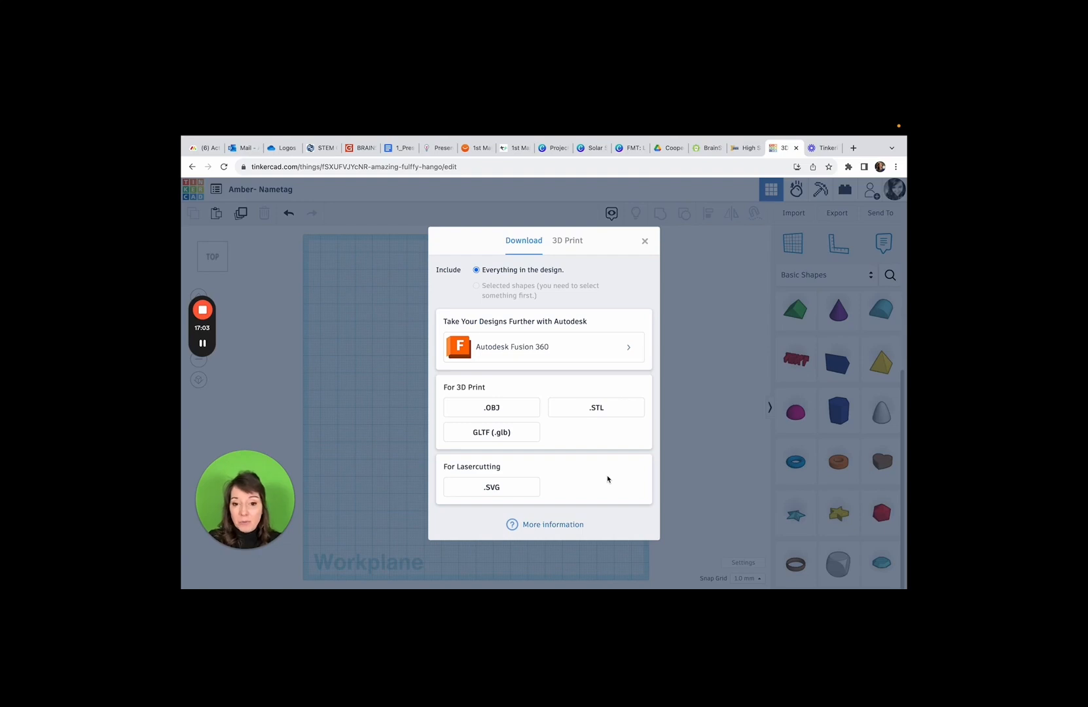
click(612, 410)
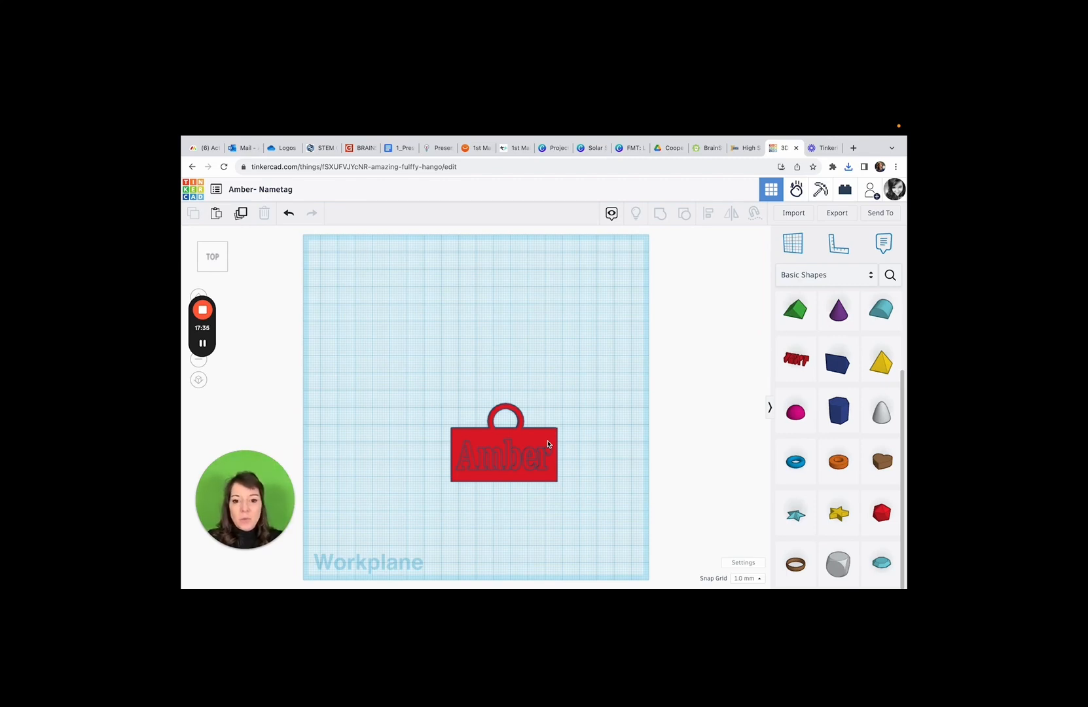
drag(547, 444, 533, 393)
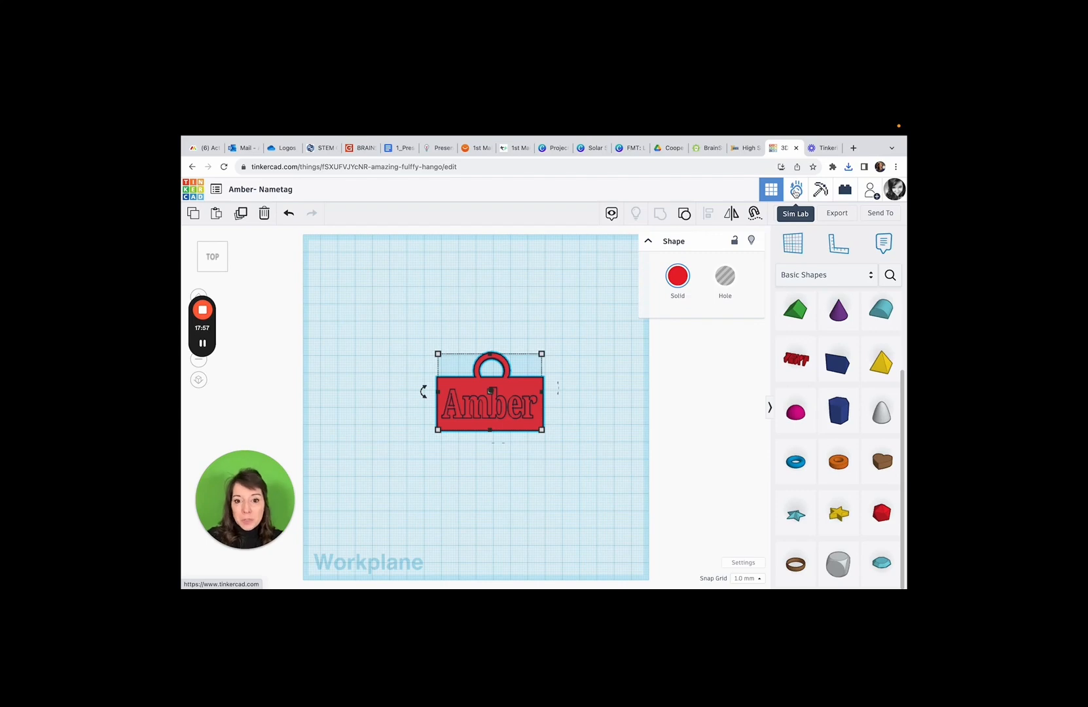
Preview the nametag in Sim Lab, as Minecraft-style blocks and as toy bricks, and return to the 3D design view.
click(795, 191)
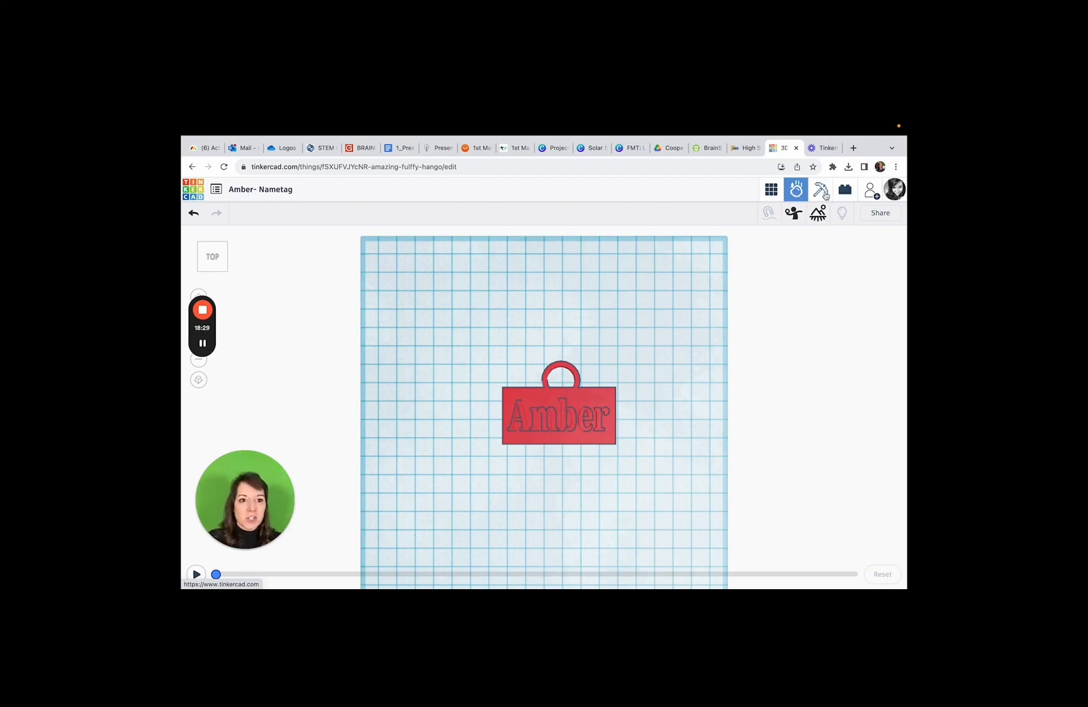
click(821, 191)
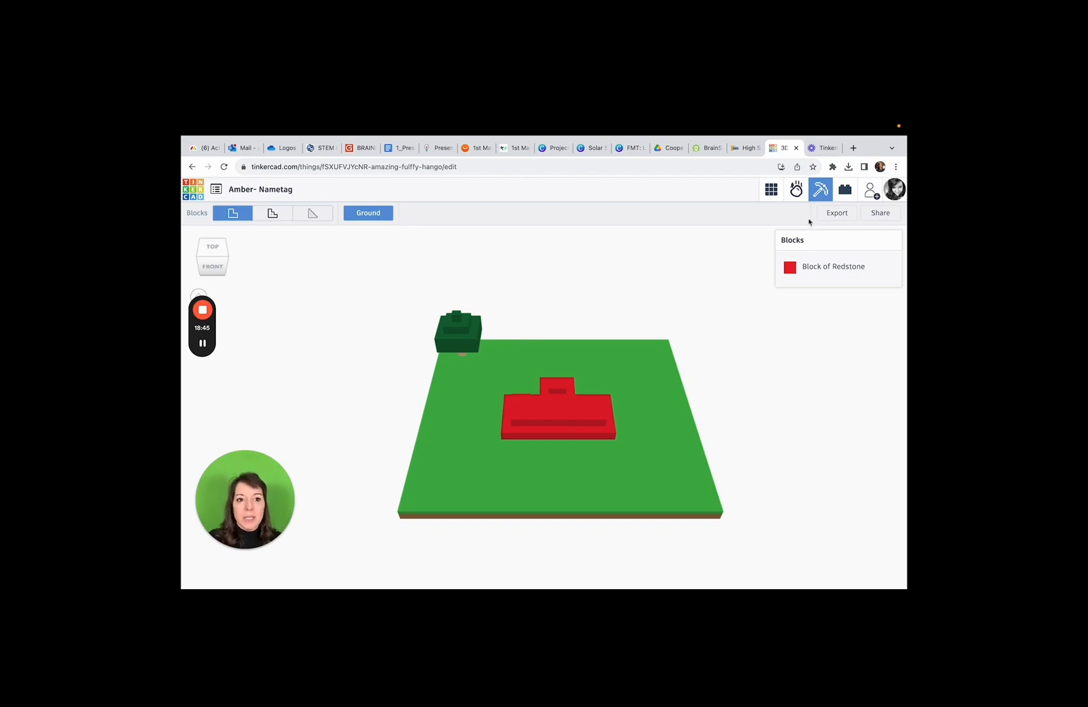
click(846, 194)
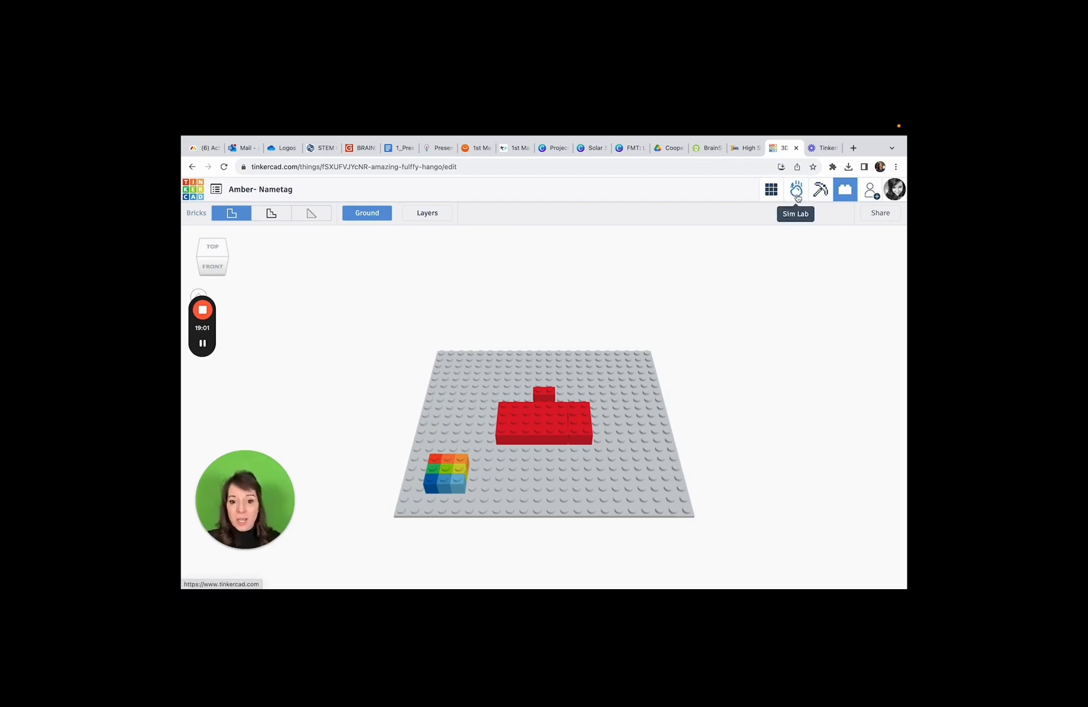
click(771, 190)
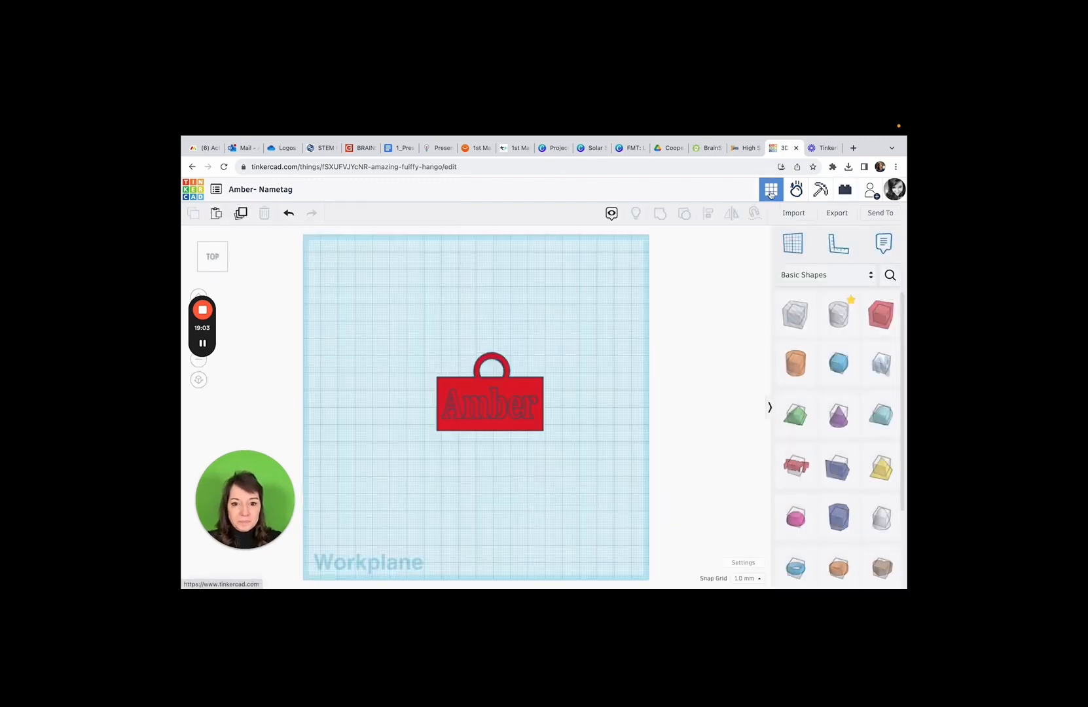